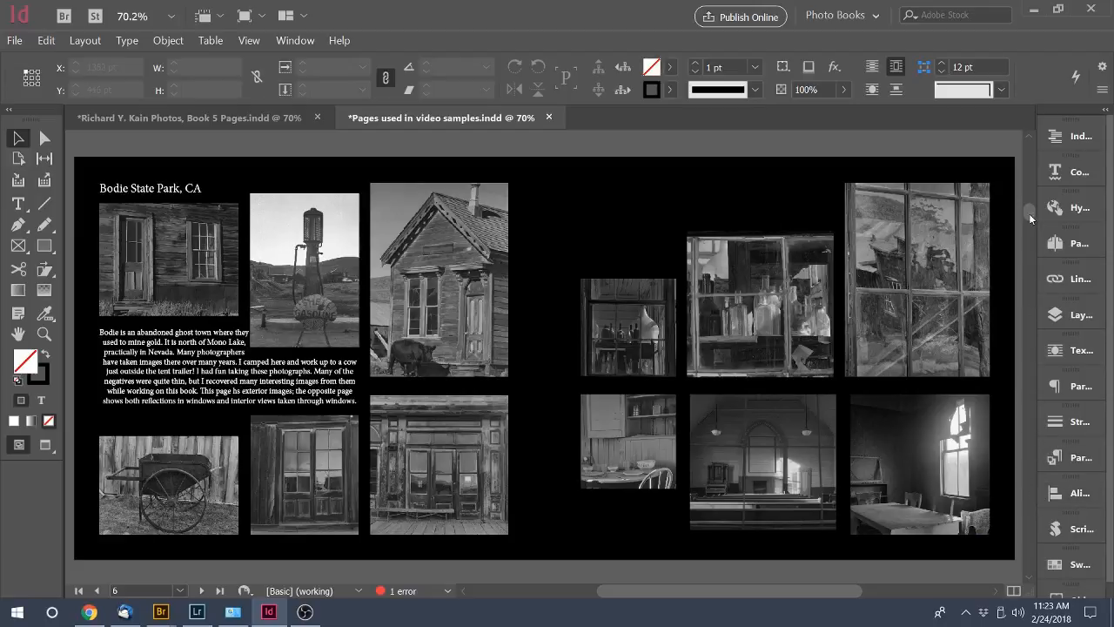
Compare the finished Bodie State Park spread on page 6 with the unarranged one on page 8 and view the IDLayout scripts
left_click_drag(1031, 210, 1029, 229)
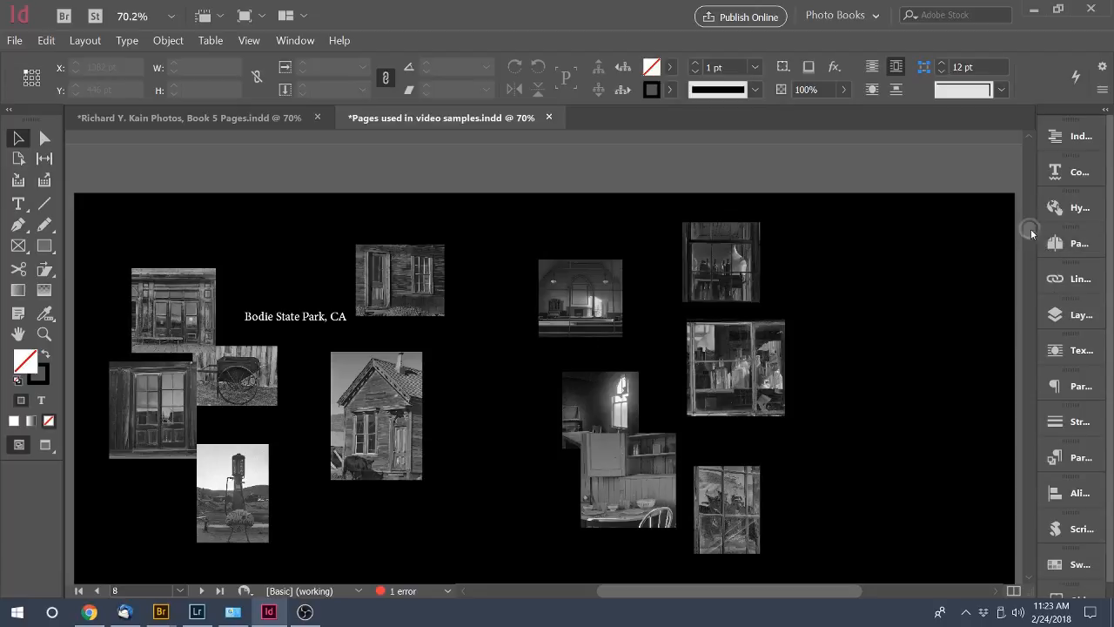
left_click_drag(1030, 229, 1035, 234)
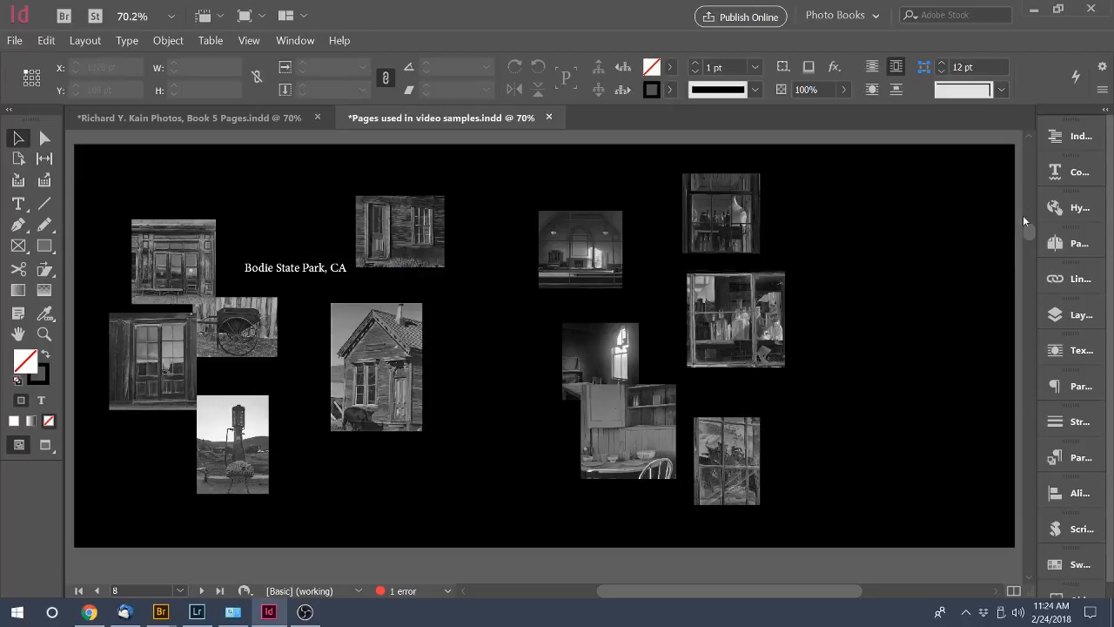
left_click_drag(1029, 228, 1032, 207)
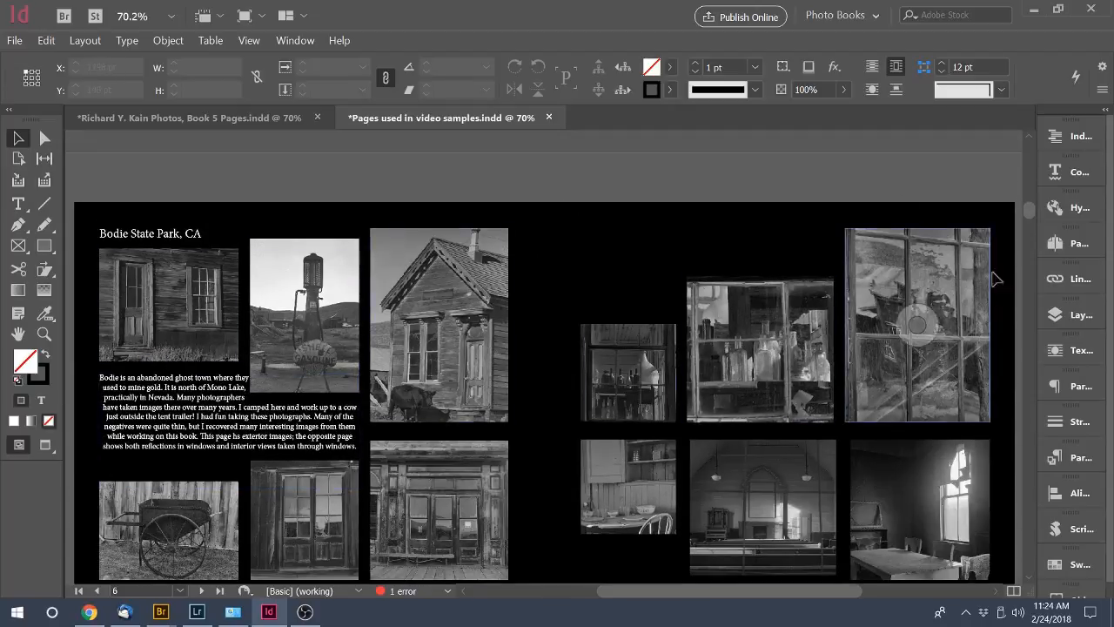
left_click_drag(1031, 207, 1031, 227)
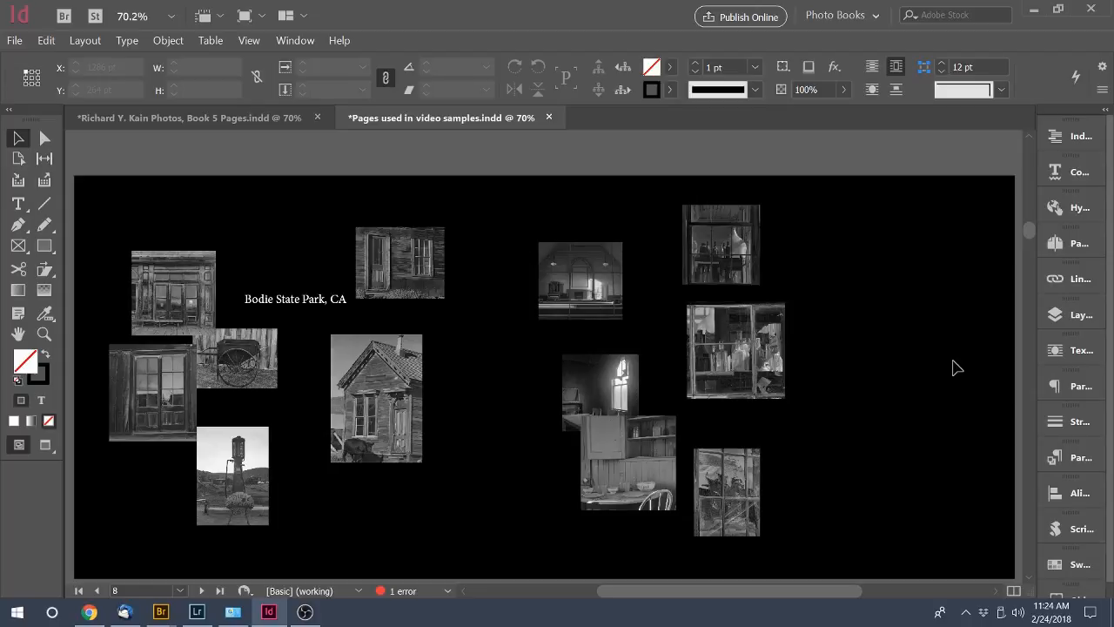
left_click(1079, 530)
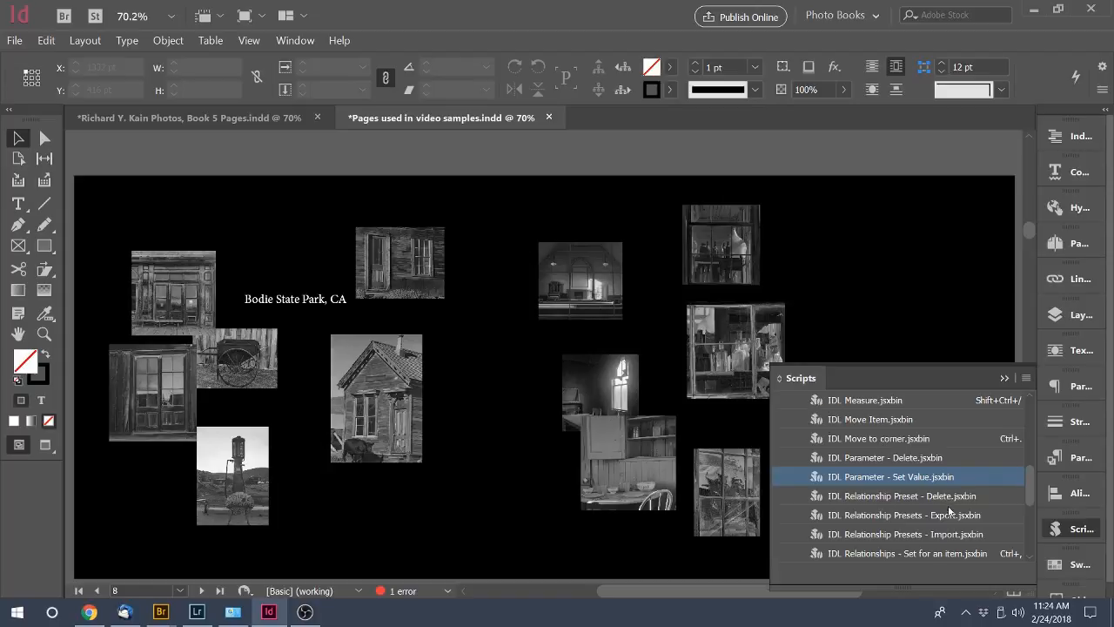
left_click(1005, 378)
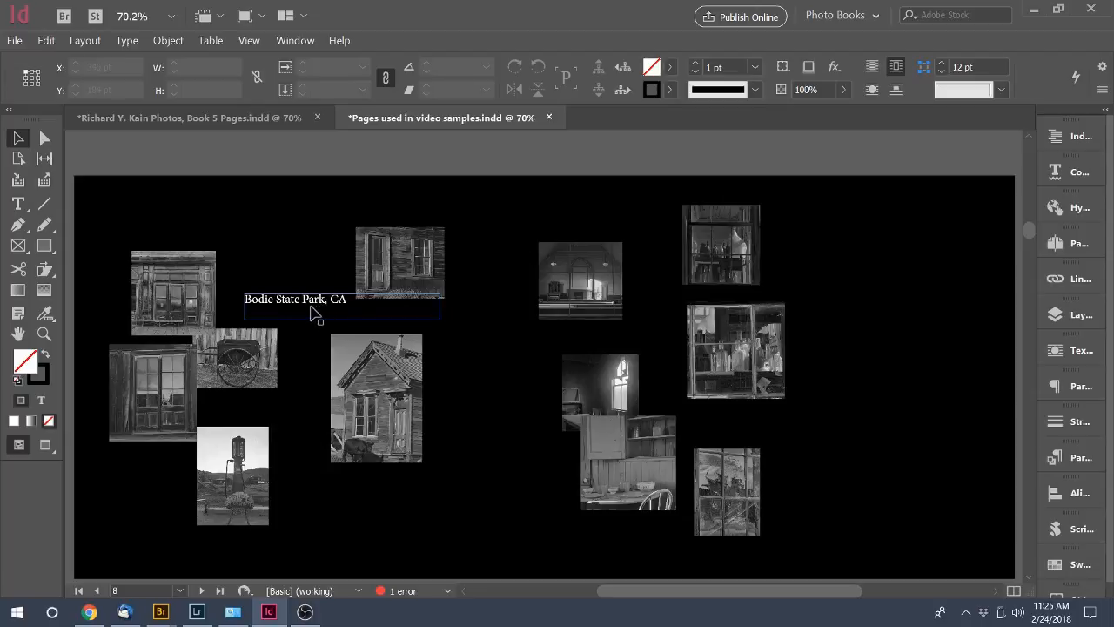
Move the "Bodie State Park, CA" title to the left page's upper left area and the cart photo to its lower left area
left_click_drag(312, 309, 185, 230)
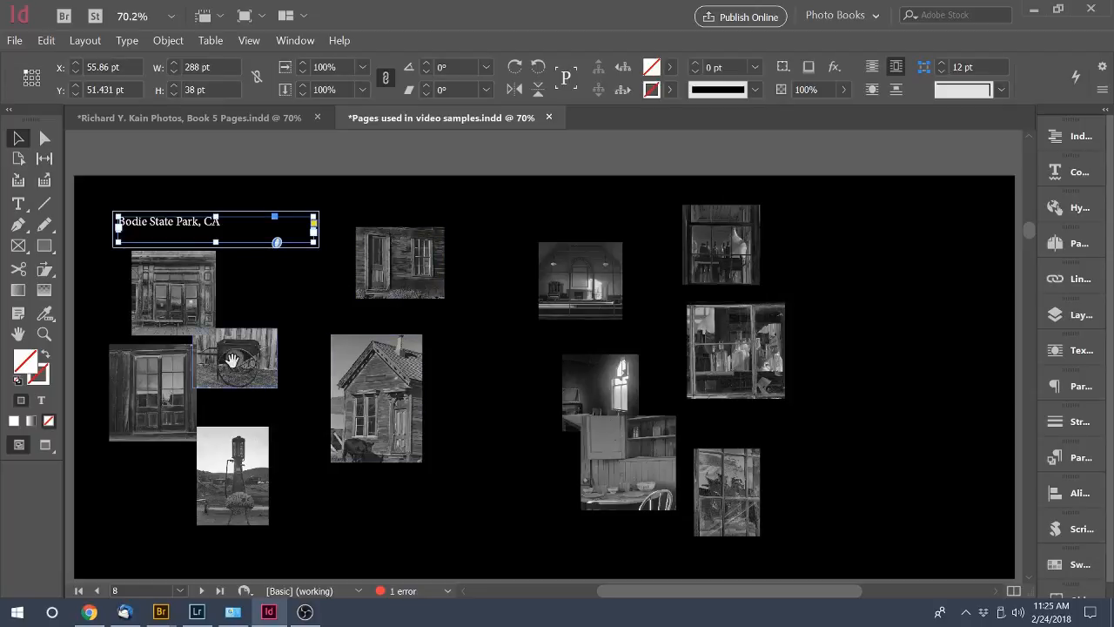
left_click_drag(209, 381, 119, 515)
Move the gas pump photo to the left page's upper middle and the storefront photo below the house, fitting each frame to its image
left_click_drag(233, 469, 286, 286)
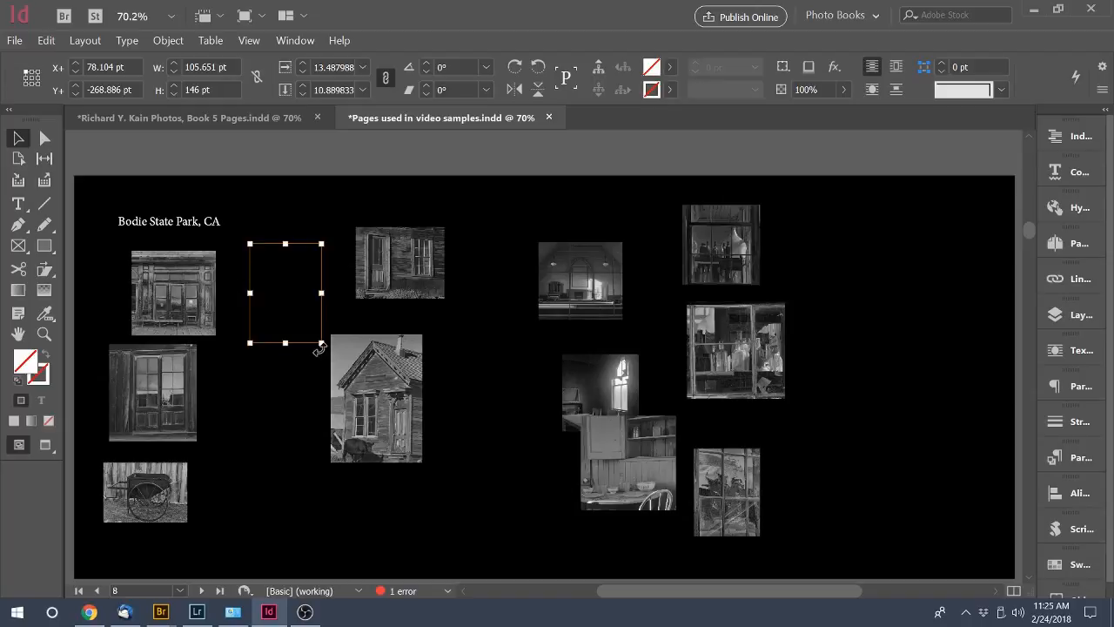
key("ctrl+alt+c")
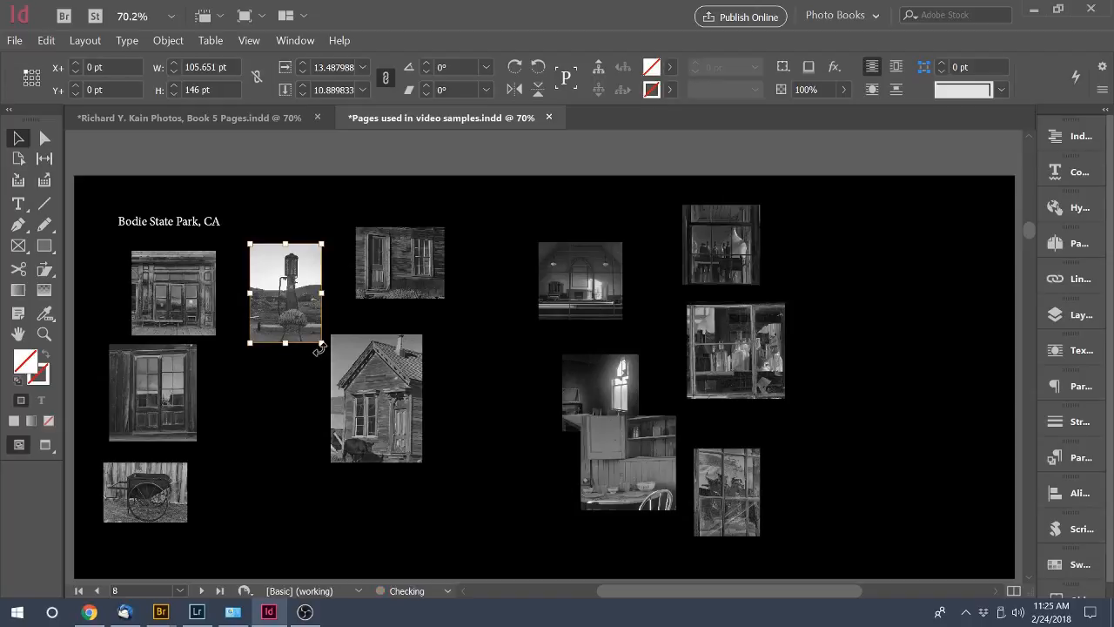
left_click(396, 285)
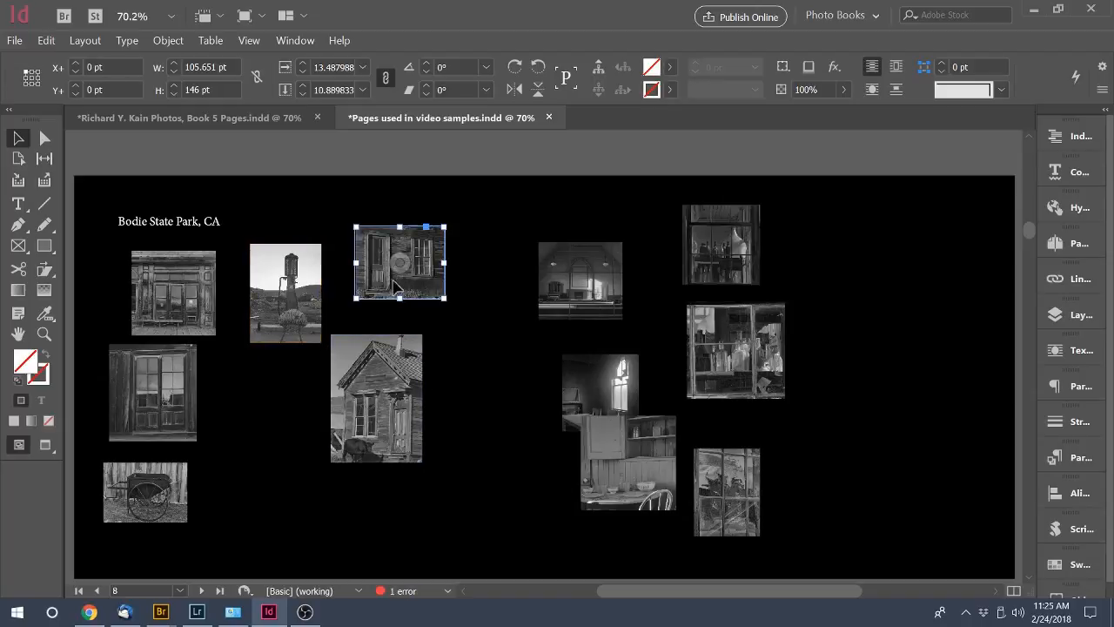
left_click(168, 298)
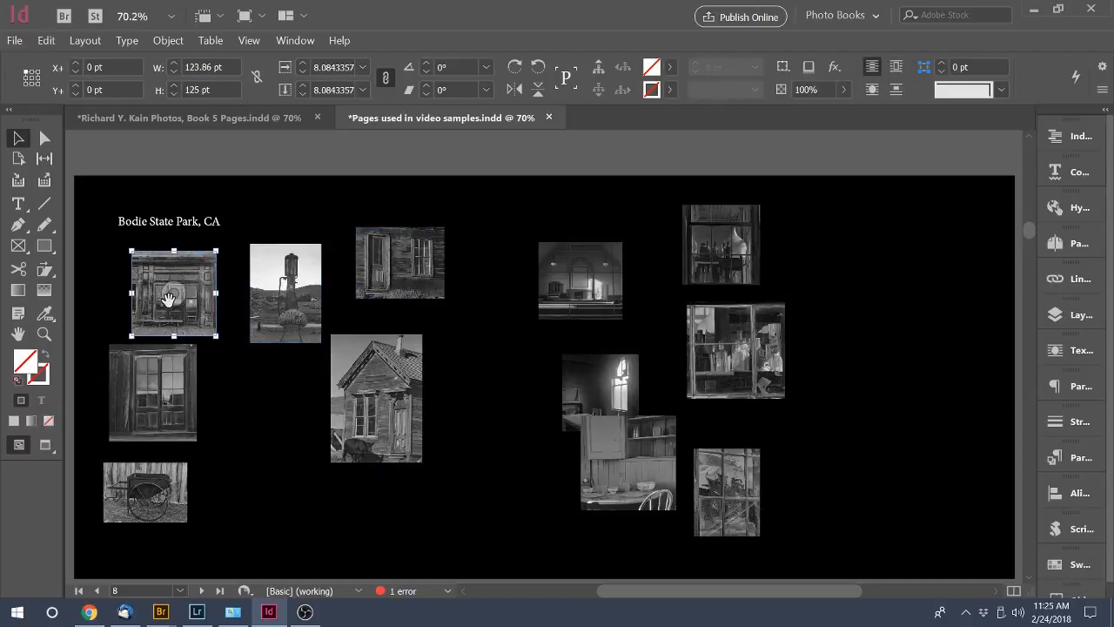
left_click_drag(168, 299, 348, 494)
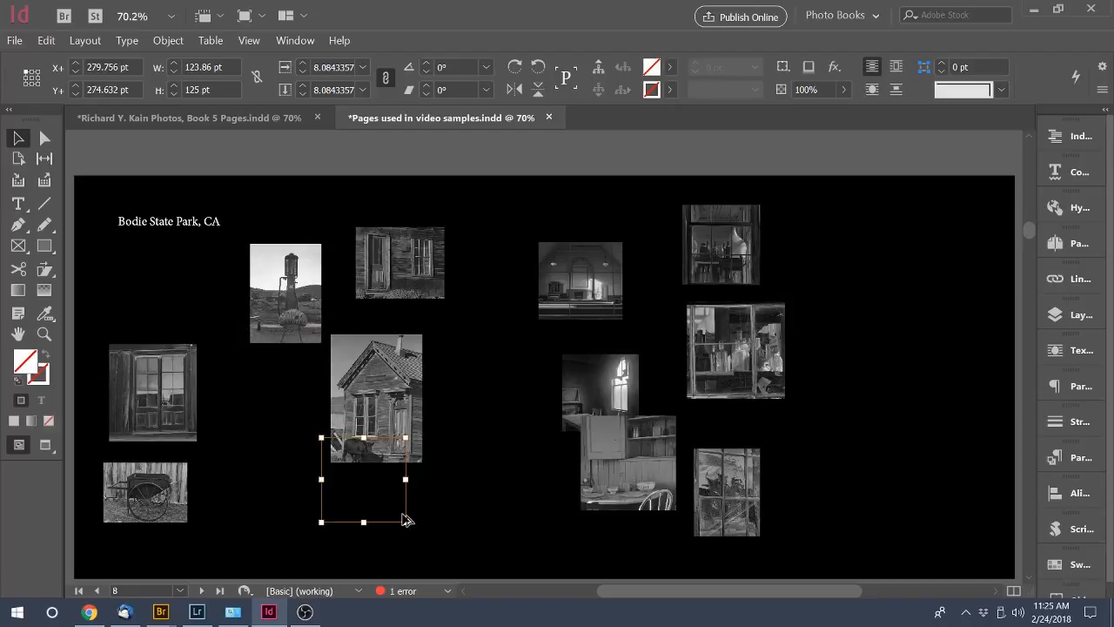
double_click(405, 522)
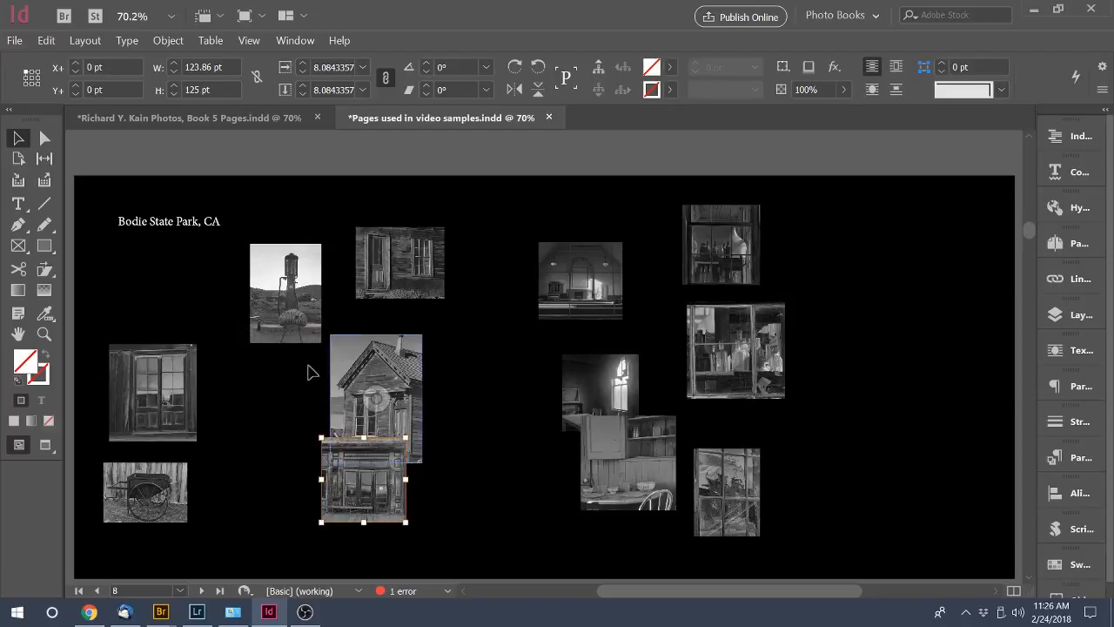
Place the cabin wall photo under the title, the house photo beside the gas pump, and the double-door photo between the cart and storefront
left_click(376, 283)
left_click_drag(376, 283, 129, 304)
left_click(352, 366)
left_click_drag(353, 365, 373, 252)
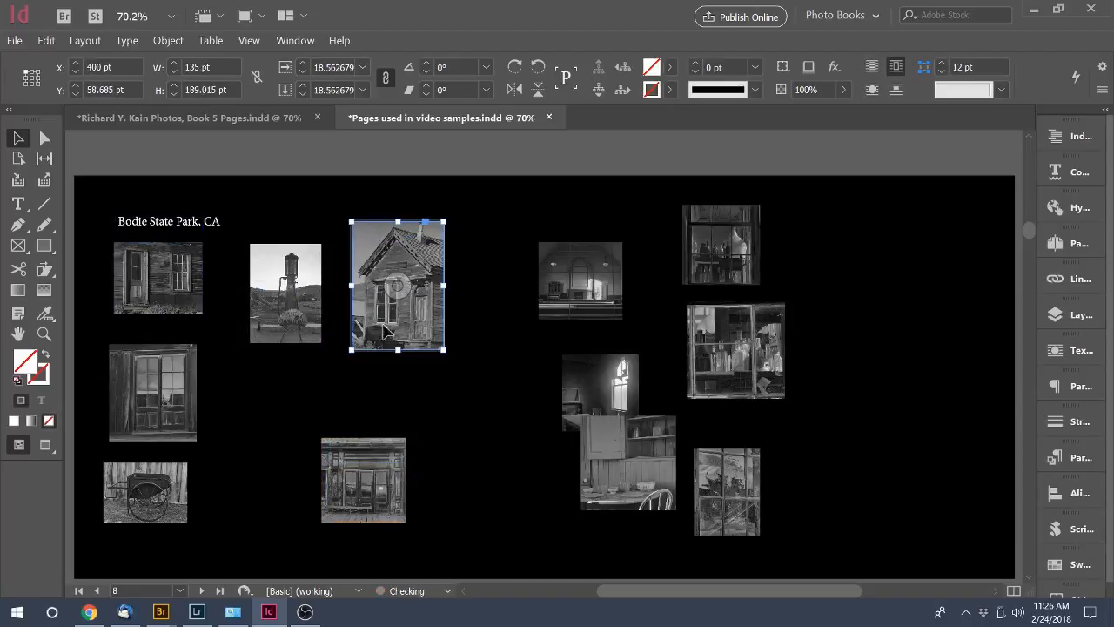
left_click(142, 409)
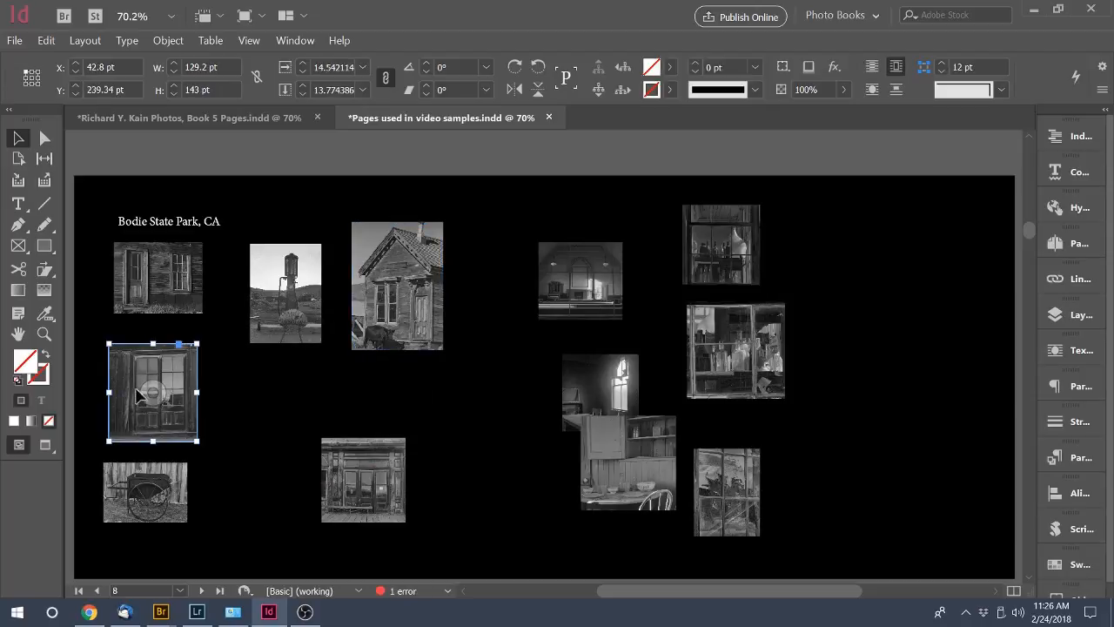
left_click_drag(168, 421, 266, 494)
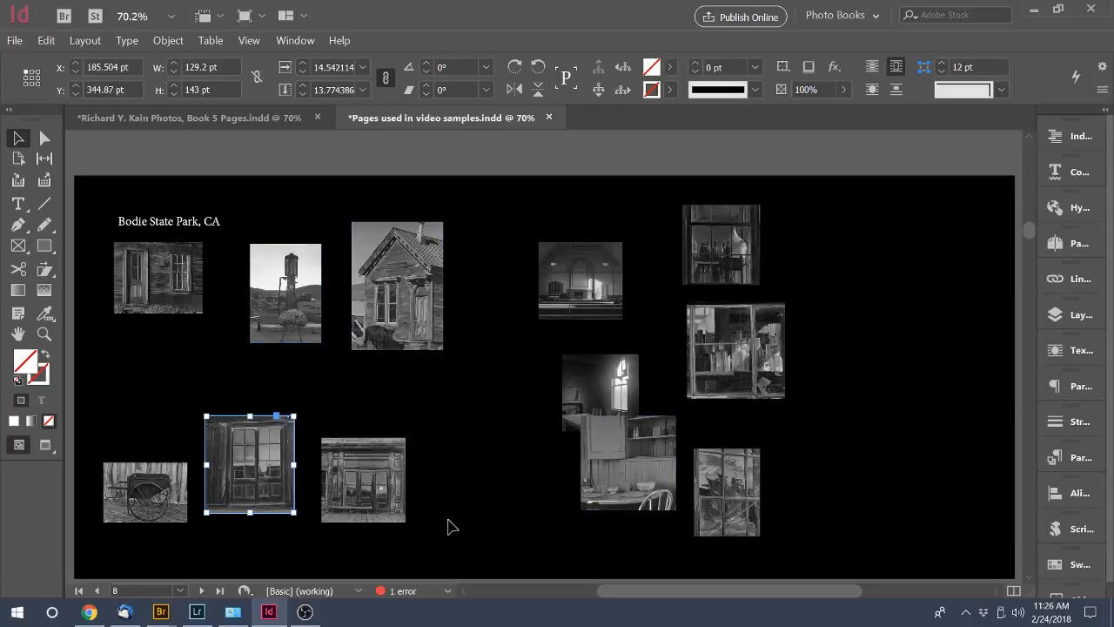
Snap the "Bodie State Park, CA" title to position 7 with the IDLayout corner move and accept the arrangement
left_click(161, 226)
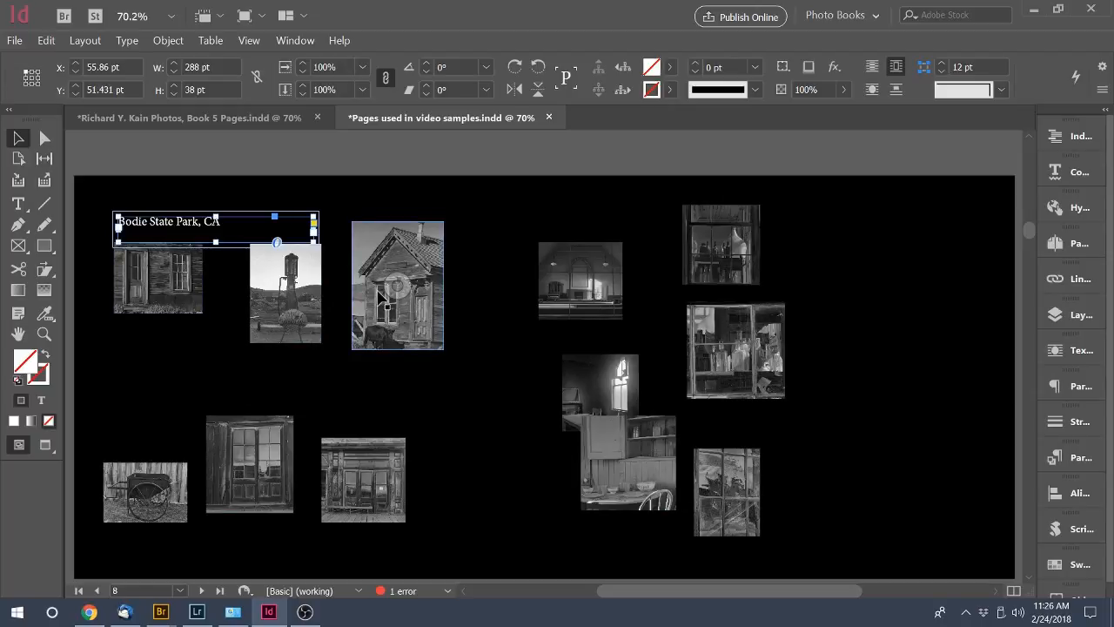
key("ctrl+alt+m")
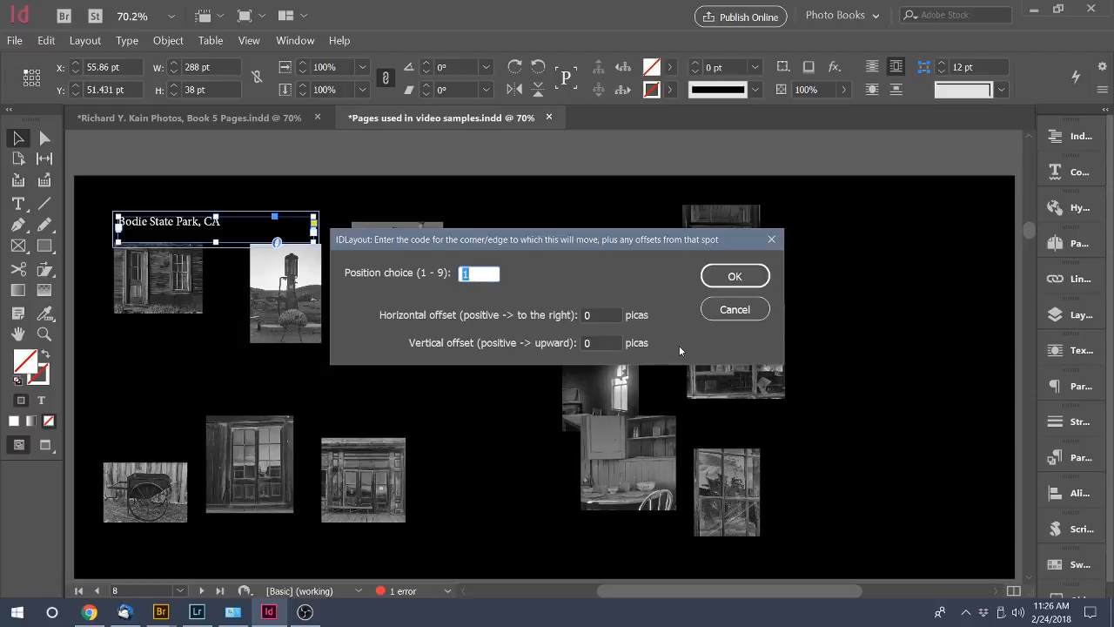
type("7")
key("Return")
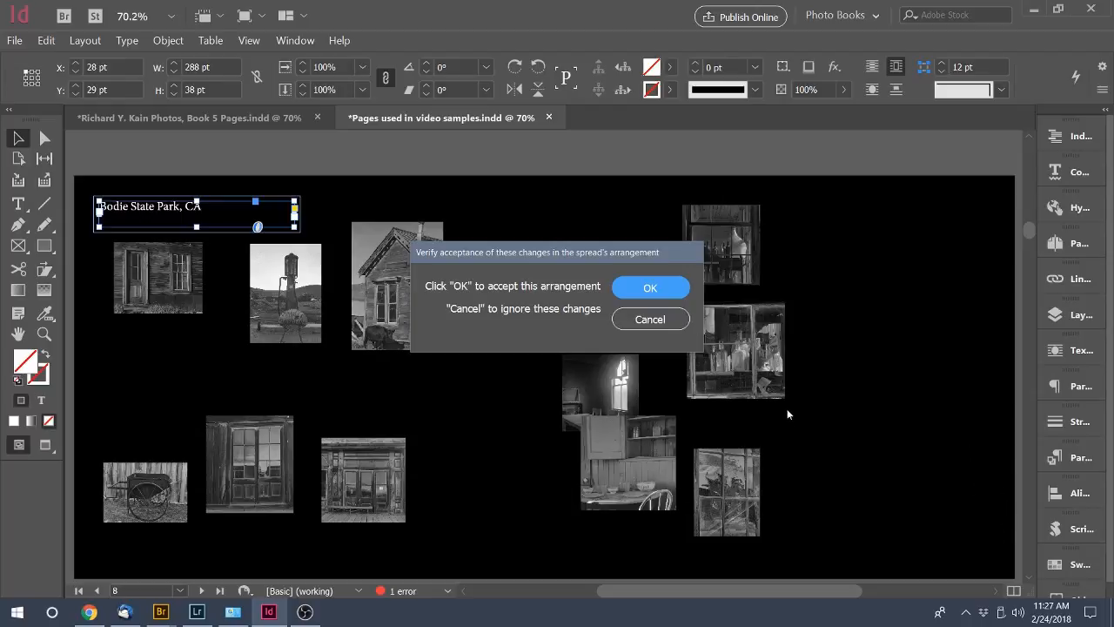
left_click(652, 289)
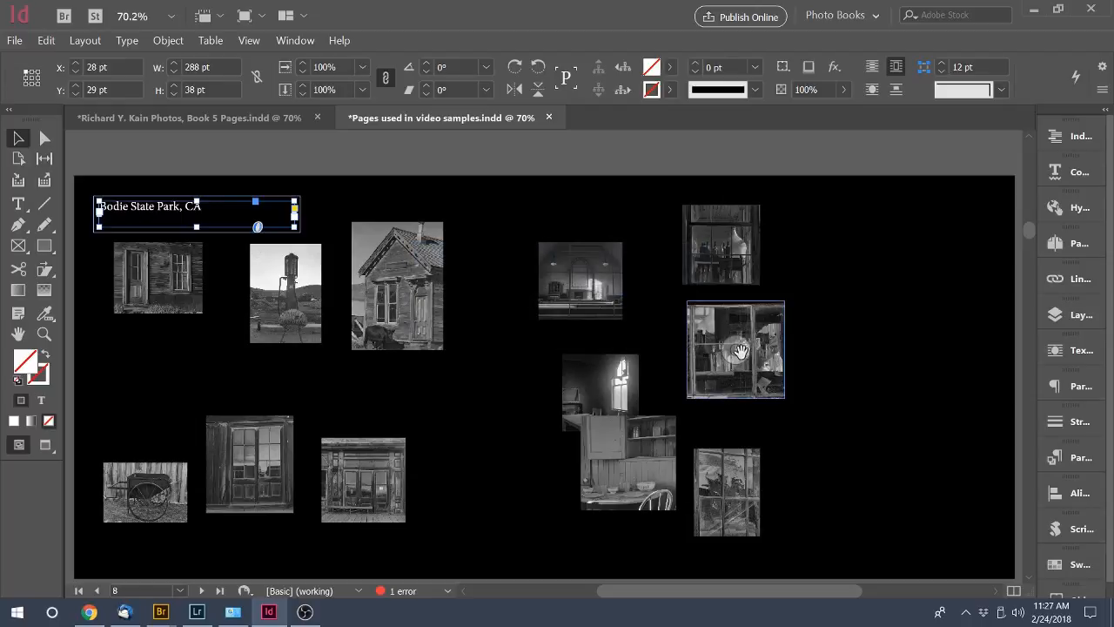
Snap the house photo to position 9 with the IDLayout corner move and accept the arrangement
left_click(383, 315)
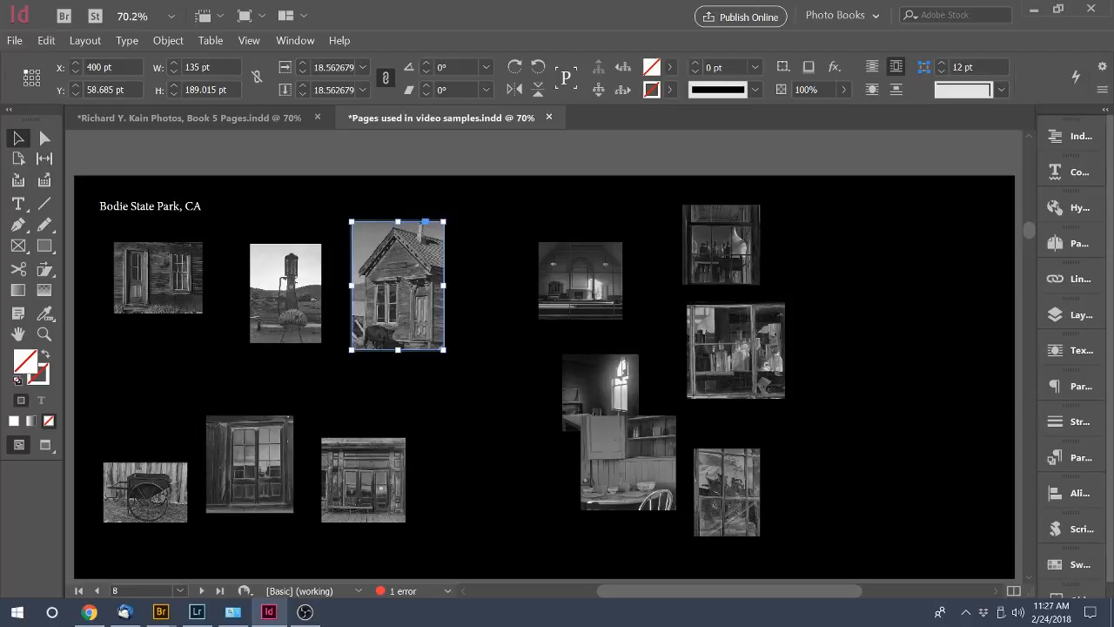
key("ctrl+alt+m")
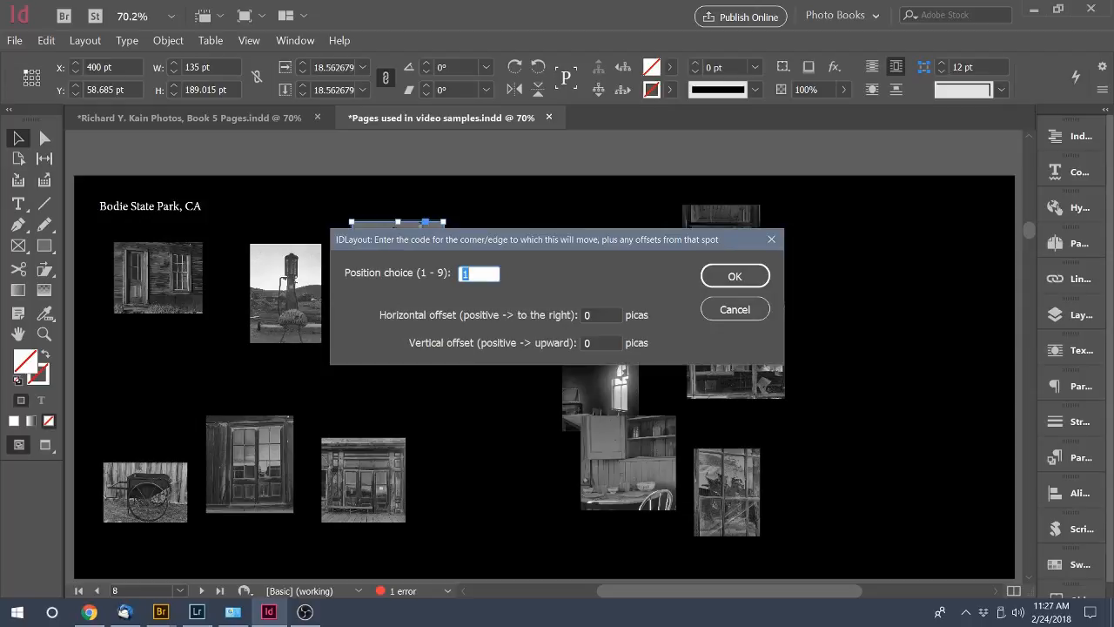
type("9")
key("Return")
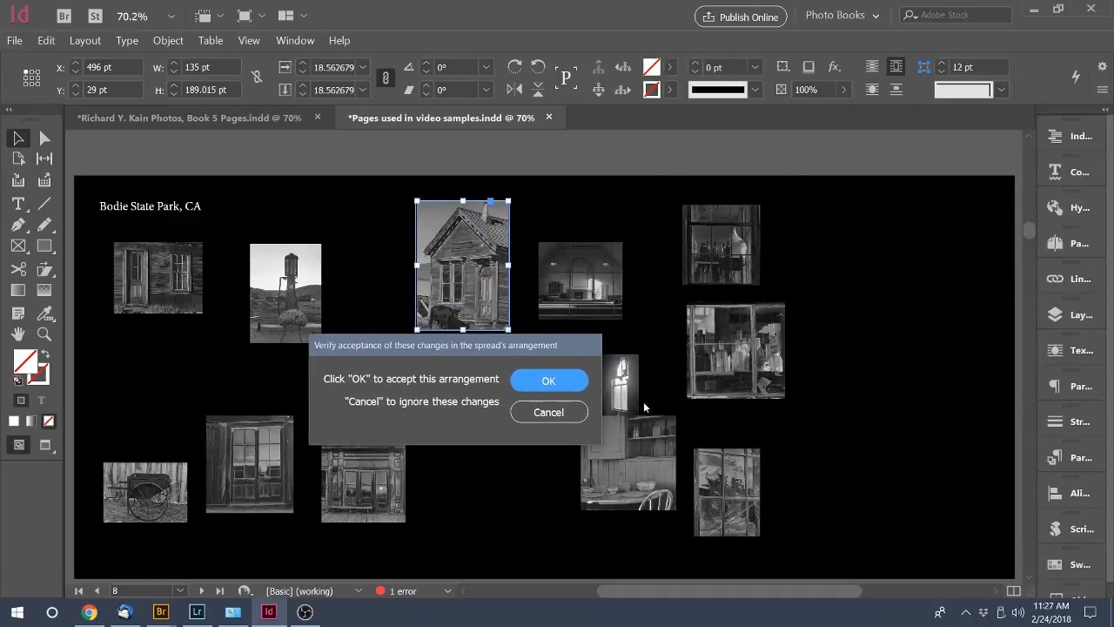
left_click(561, 380)
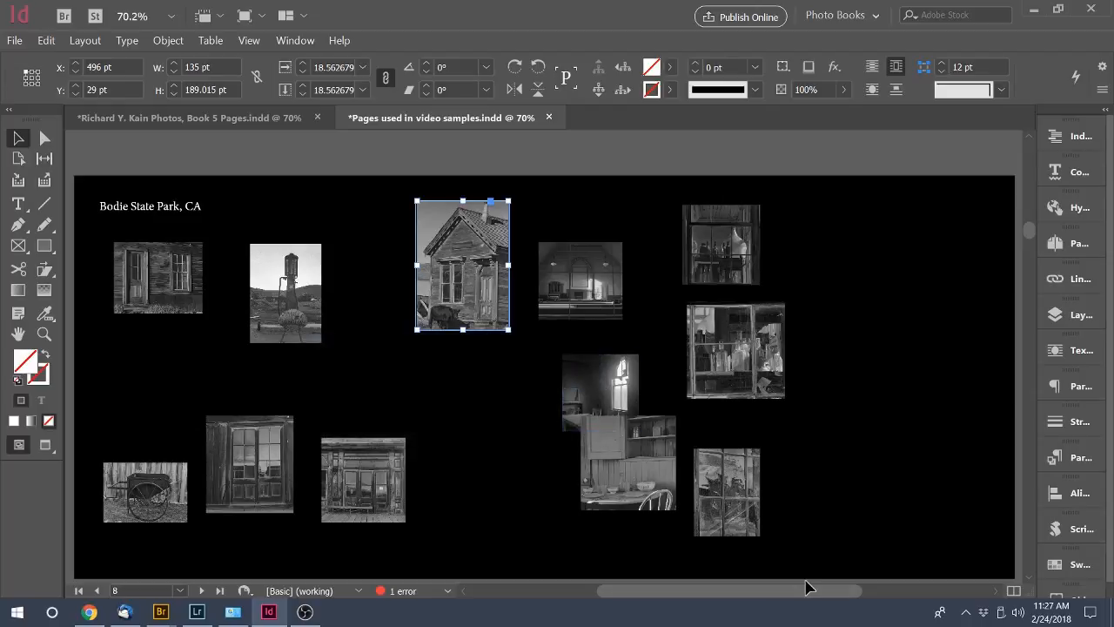
Snap the storefront photo to position 3 with the IDLayout corner move and accept the arrangement
left_click(339, 509)
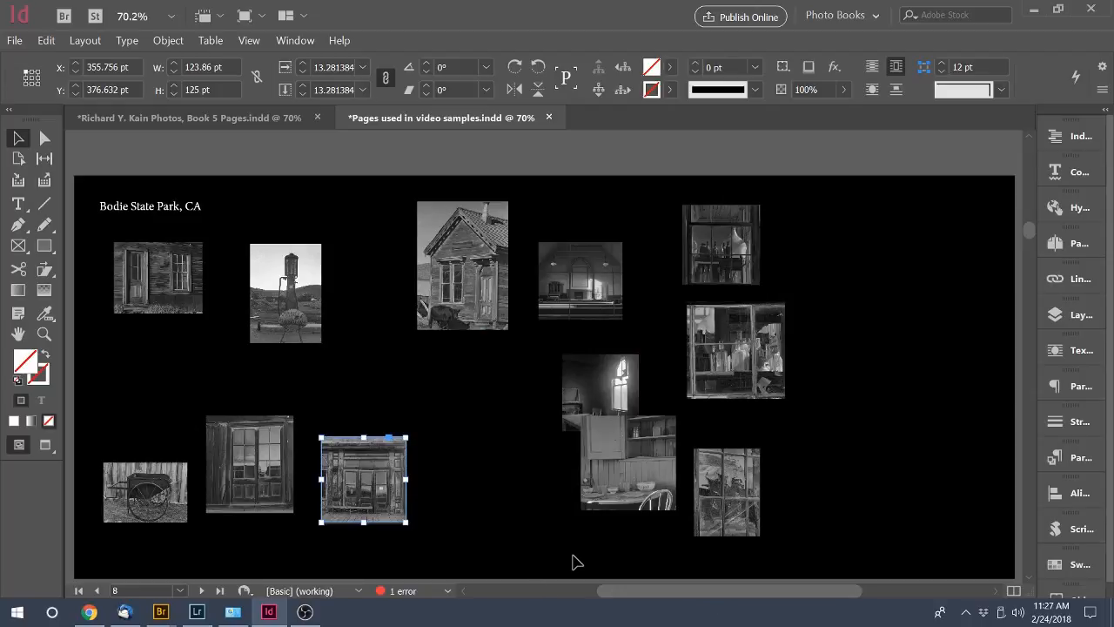
key("ctrl+alt+m")
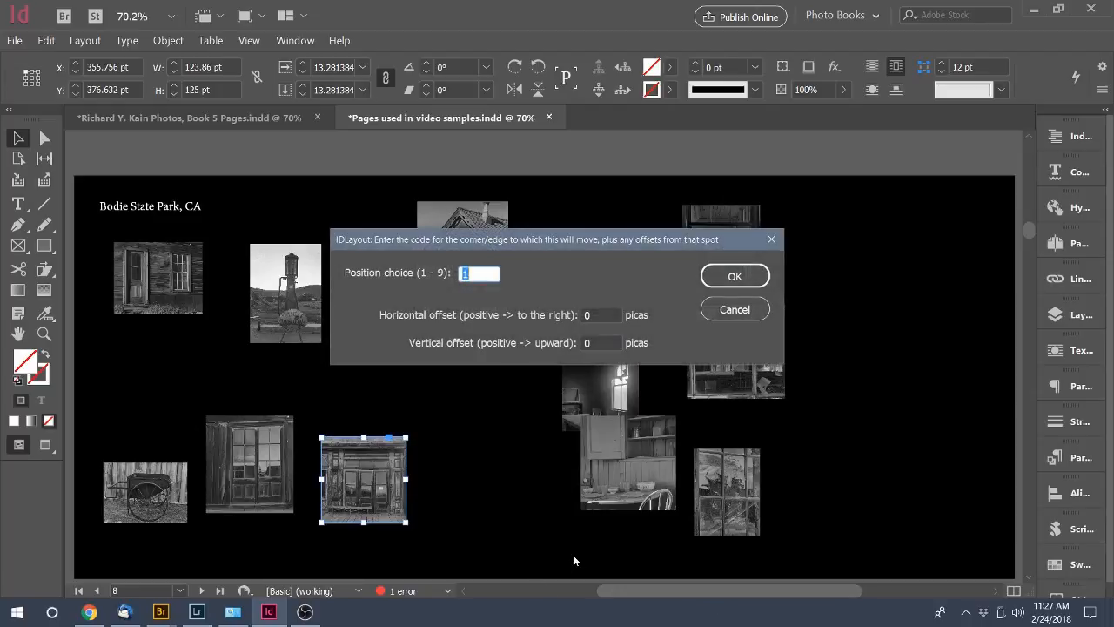
type("3")
key("Return")
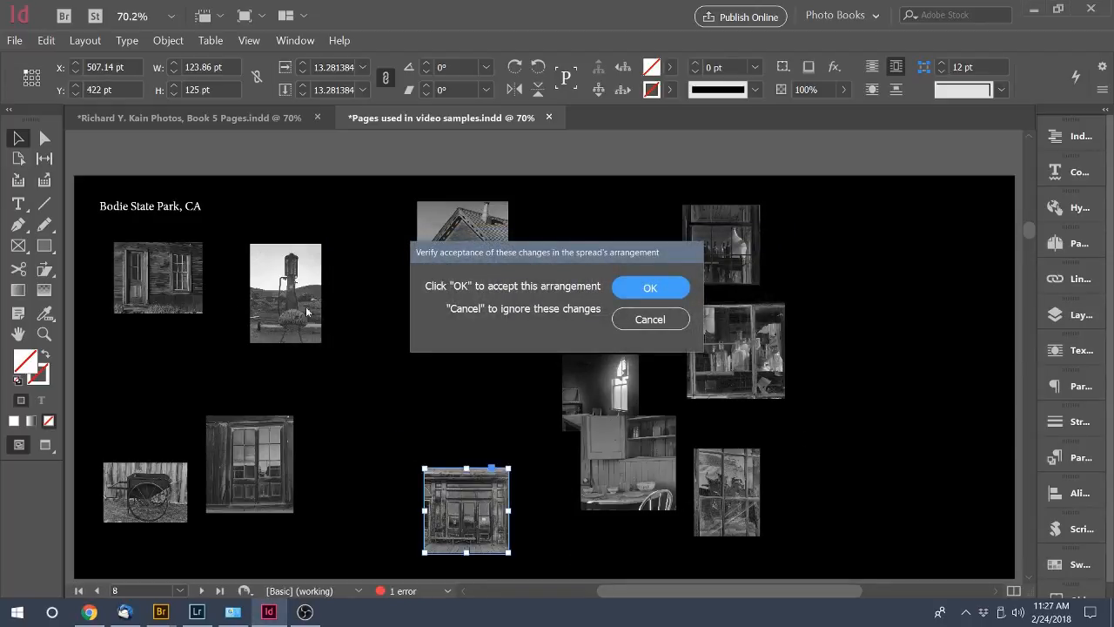
left_click(660, 289)
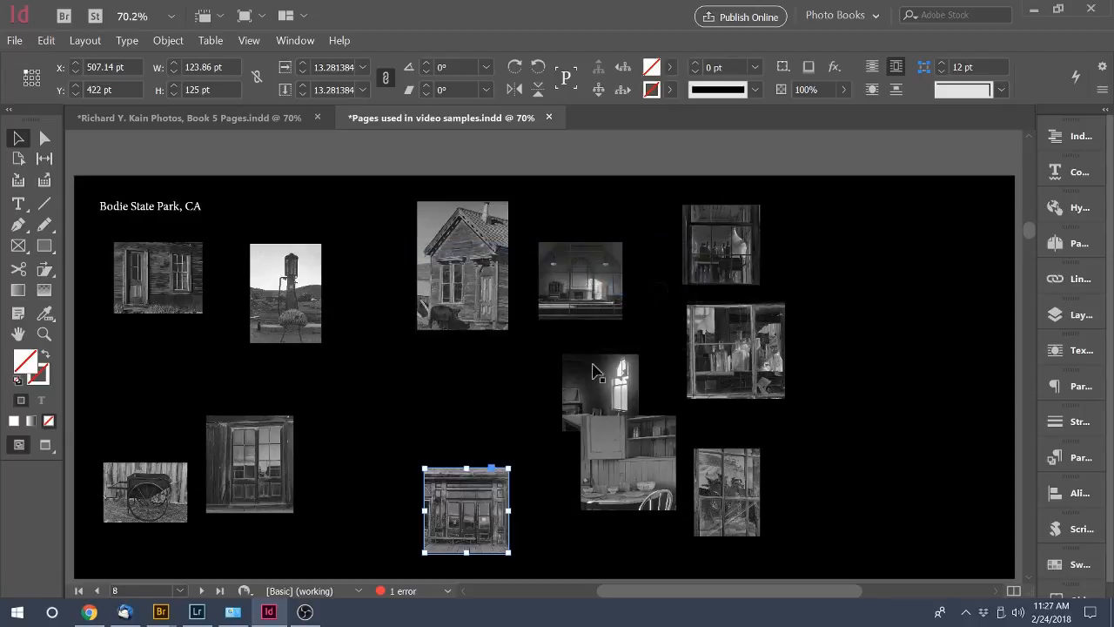
Set the cabin wall photo's IDLayout location relationship to the page margins, fitting its upper left corner
left_click(177, 303)
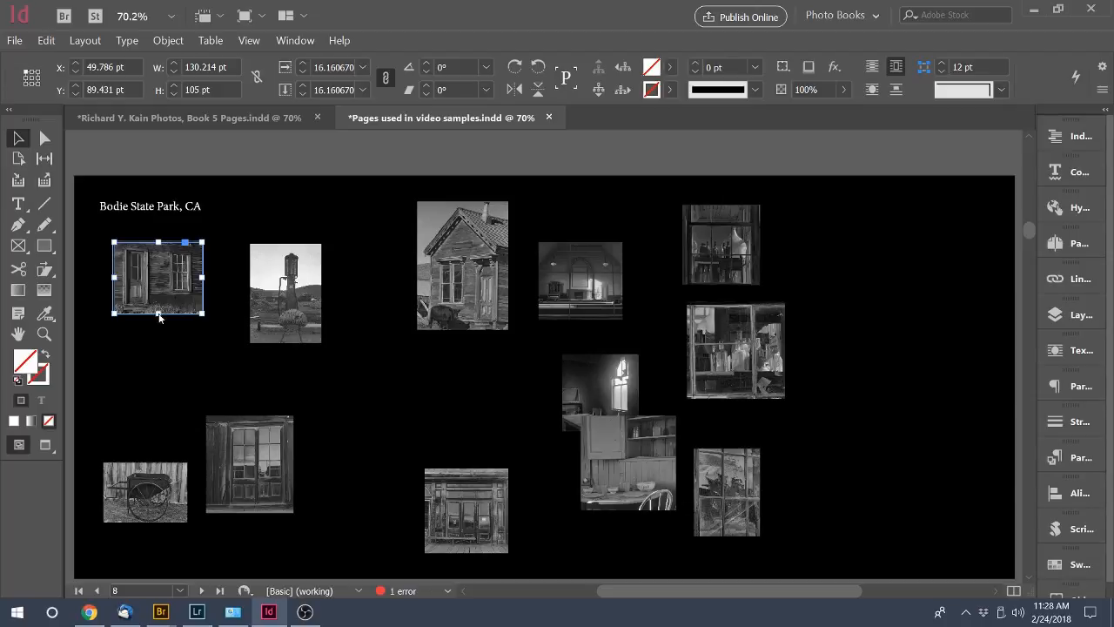
key("ctrl+alt+l")
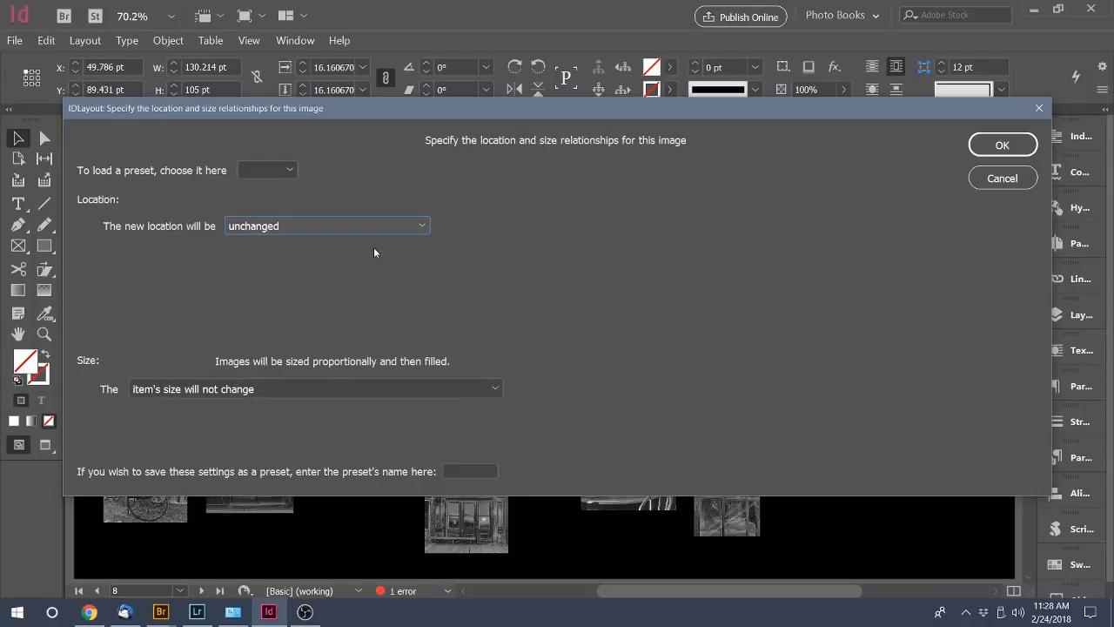
left_click(421, 226)
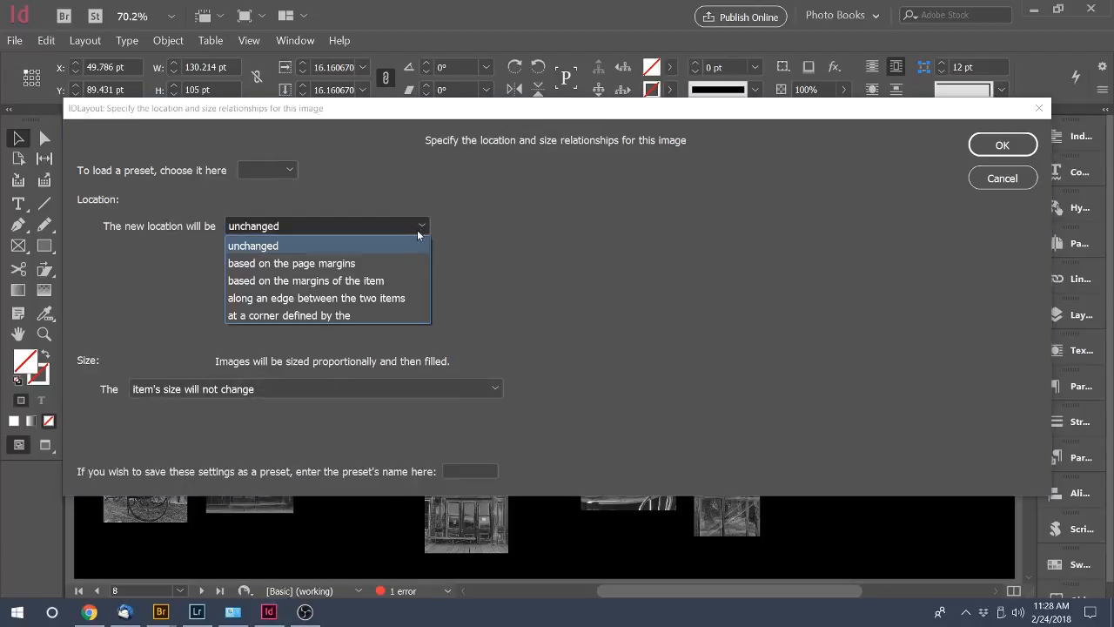
left_click(377, 263)
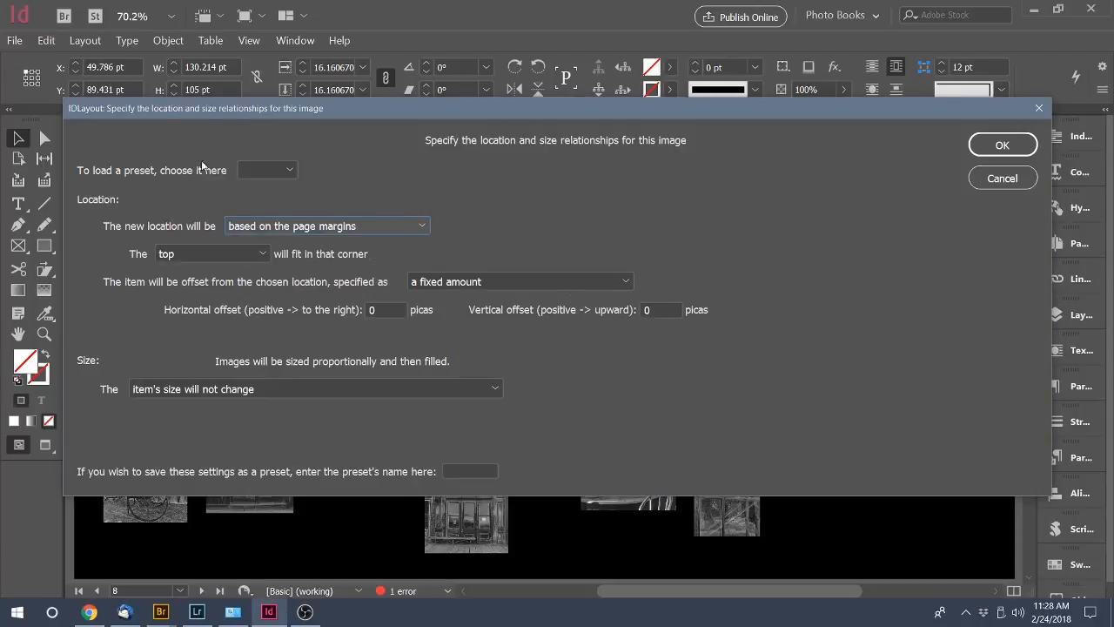
left_click_drag(338, 108, 572, 121)
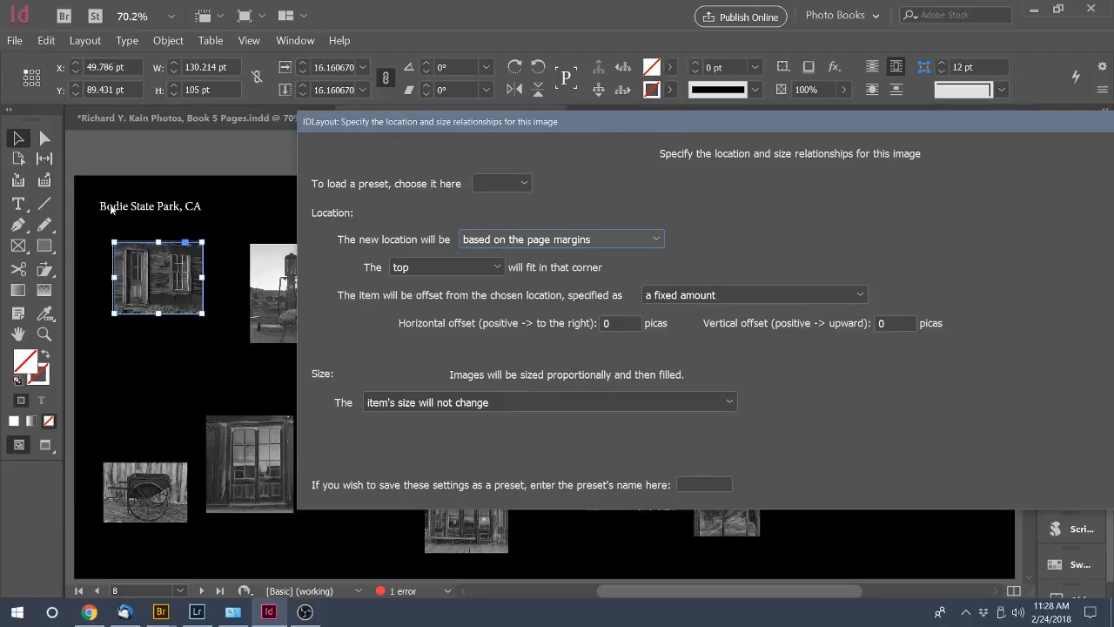
left_click(499, 266)
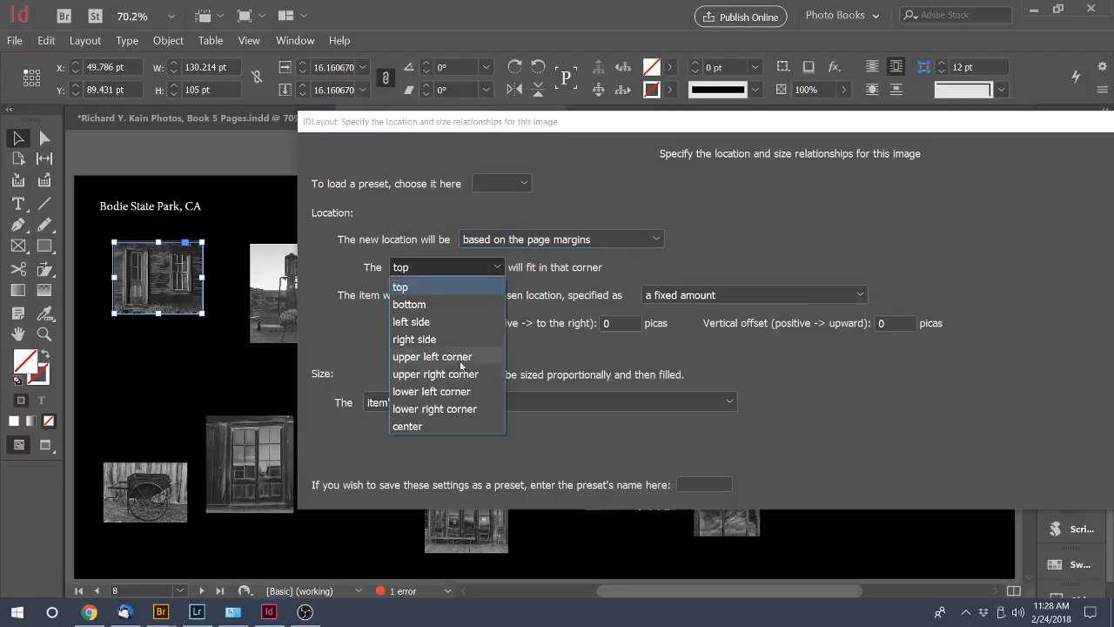
left_click(470, 357)
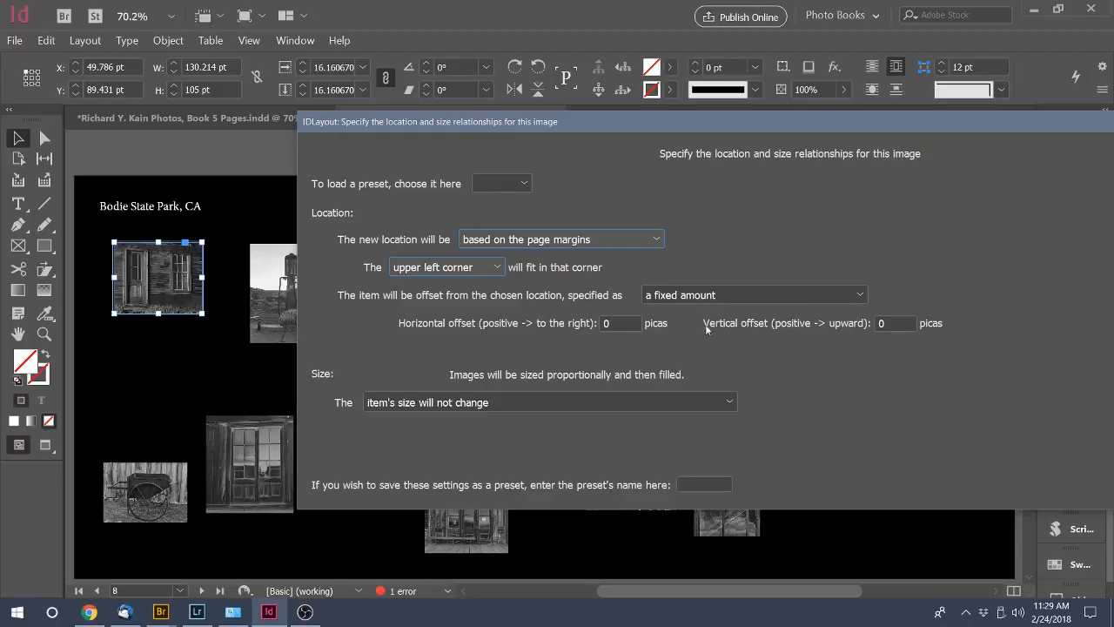
Set the cabin wall photo's vertical offset to the underHead parameter, apply the relationship and accept the arrangement
left_click(897, 322)
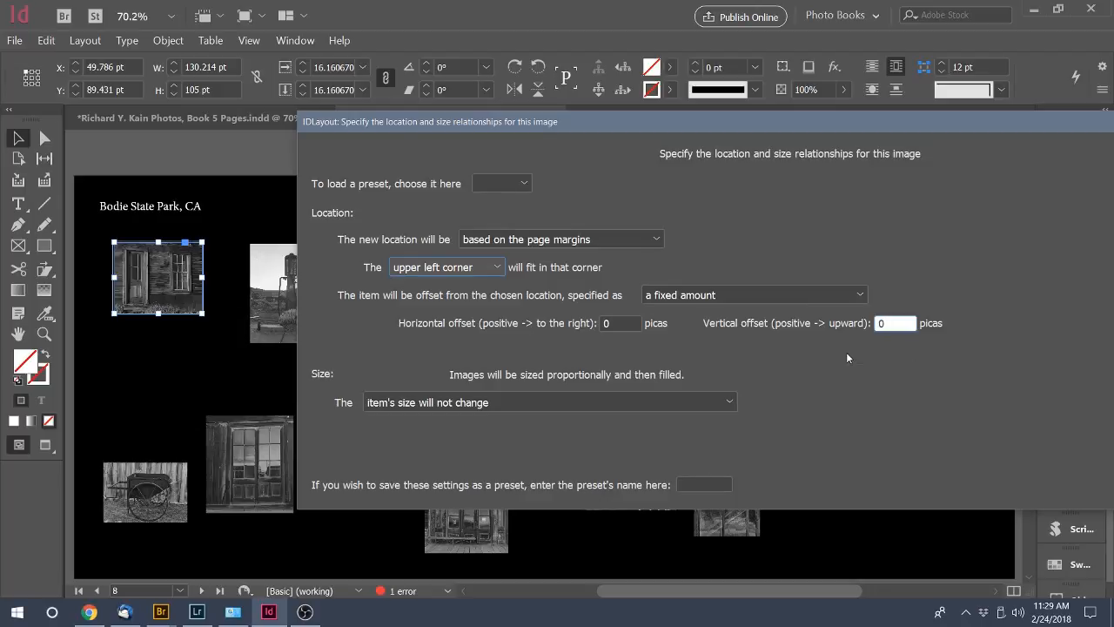
key("BackSpace")
type("u")
type("nder")
type("H")
type("ew")
key("BackSpace")
type("ad")
key("Return")
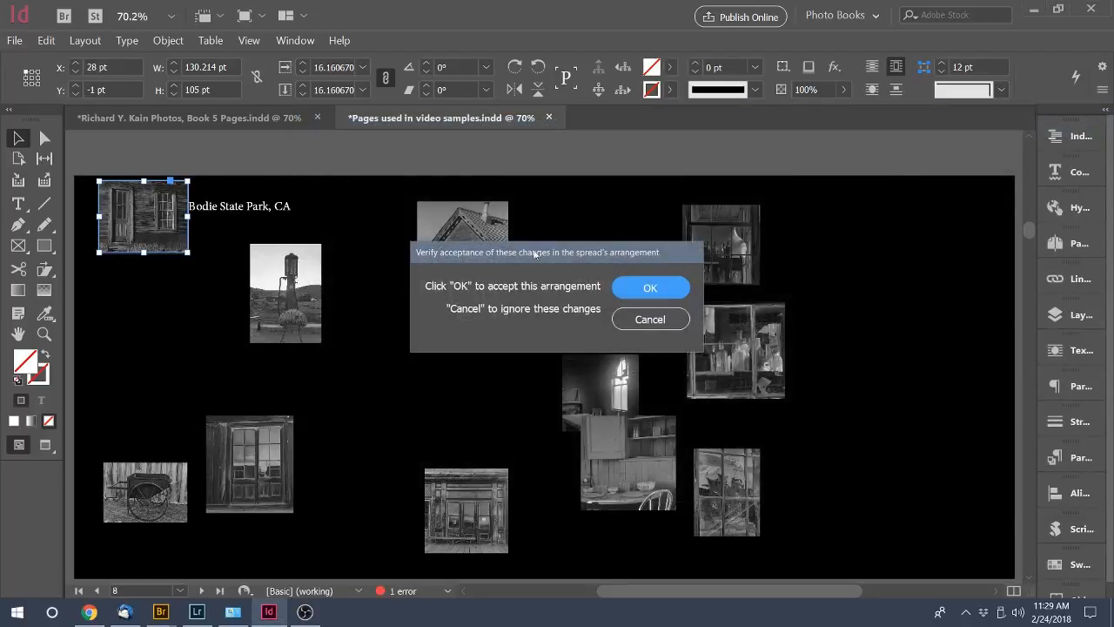
left_click(633, 297)
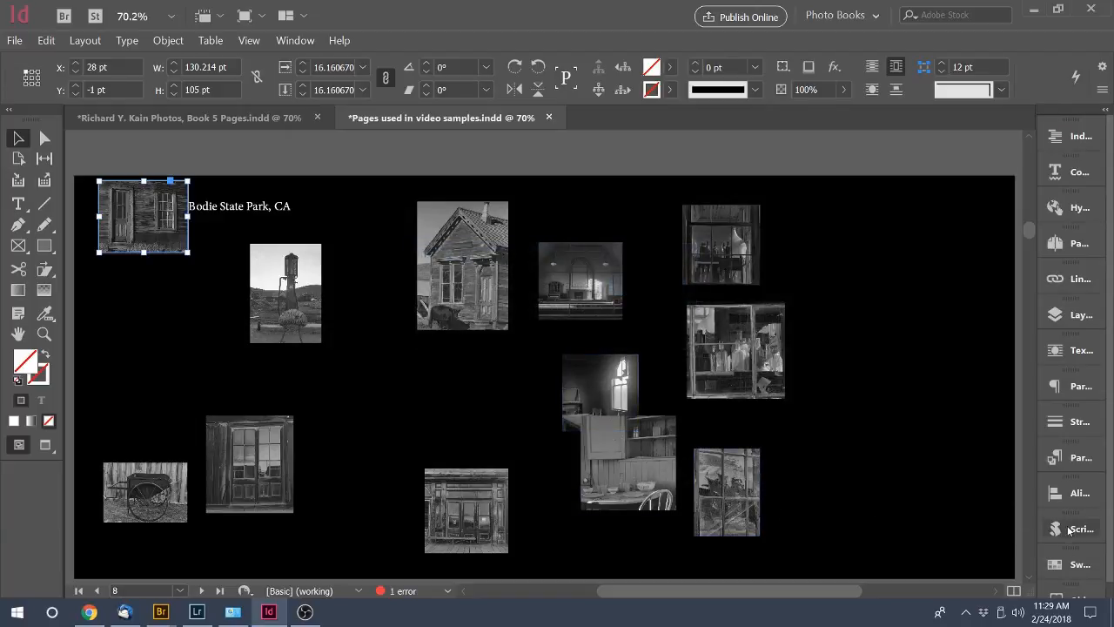
Run the IDL Parameter - Set Value script and set the underHead (spread) parameter to -30
left_click(1070, 530)
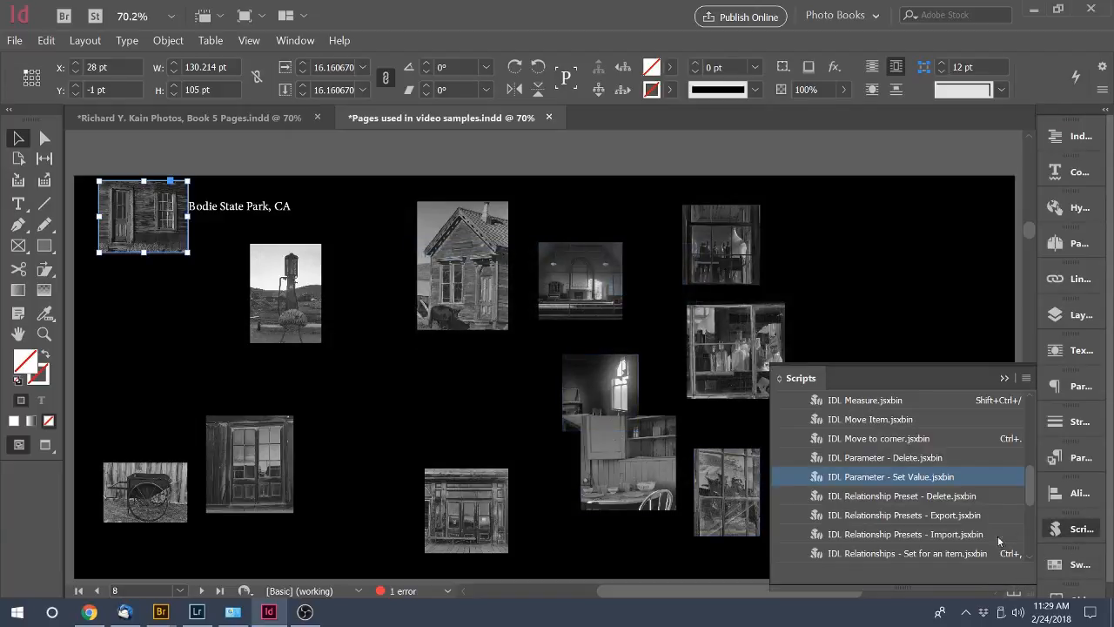
double_click(843, 481)
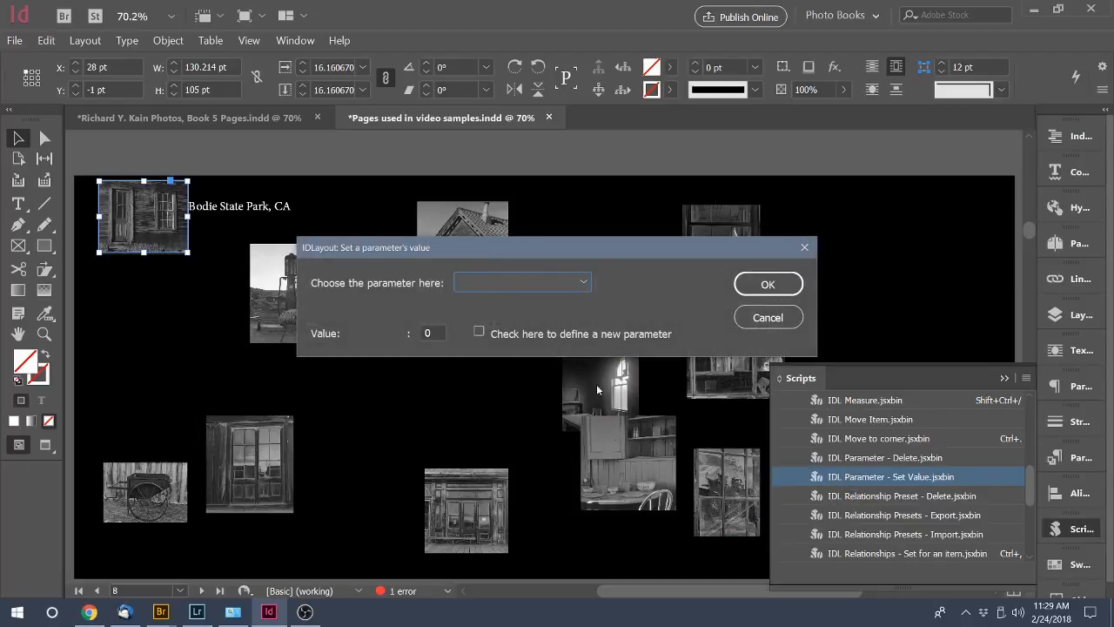
left_click(585, 284)
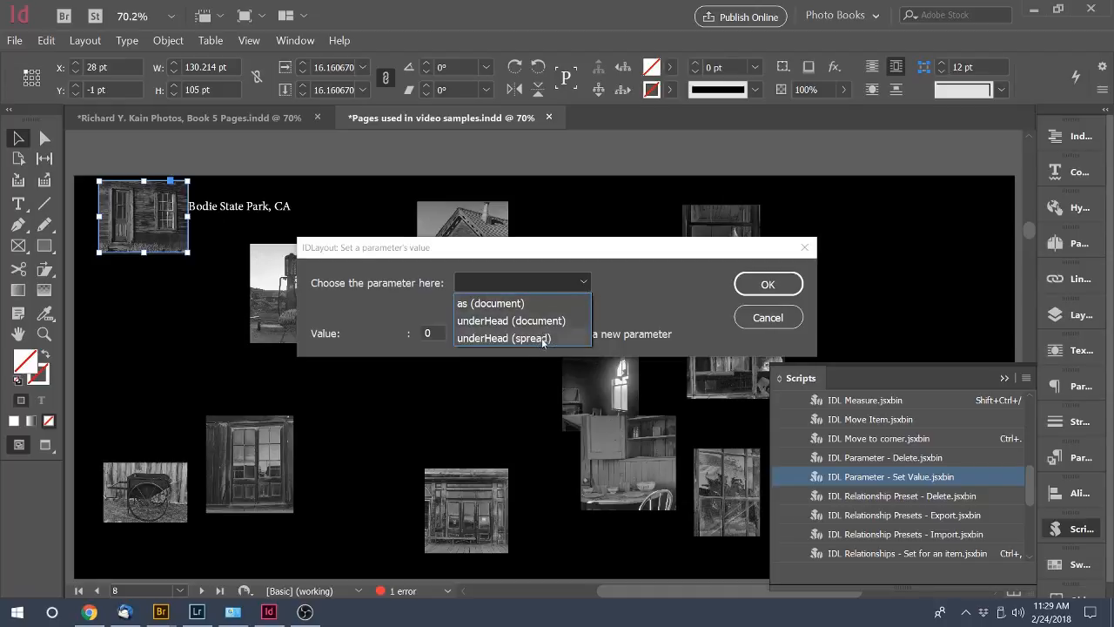
left_click(543, 339)
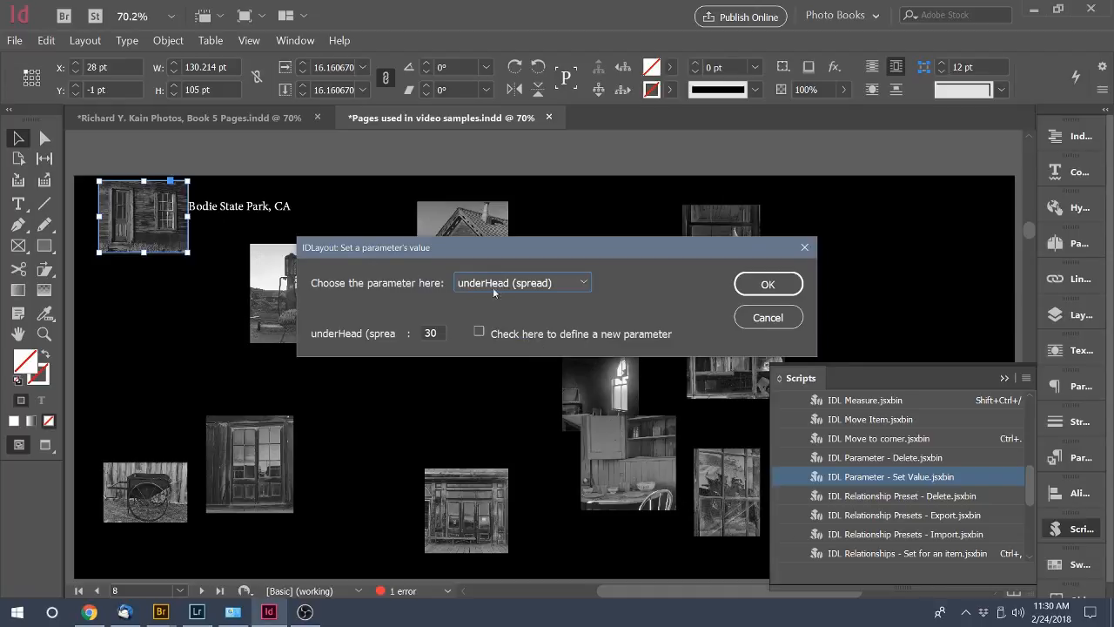
left_click(429, 333)
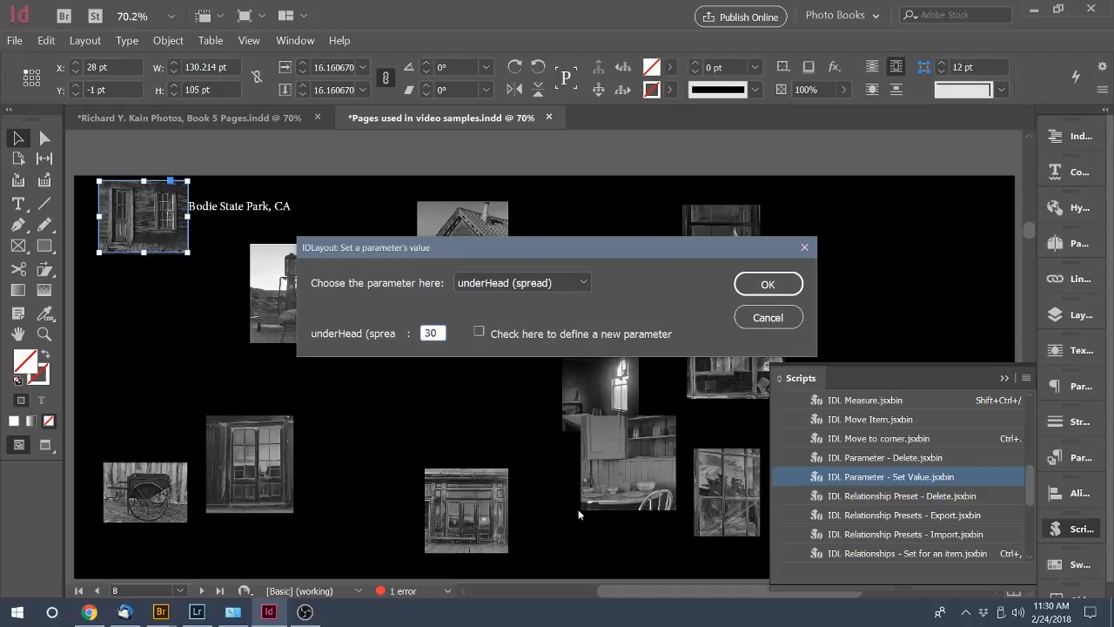
type("-")
key("Return")
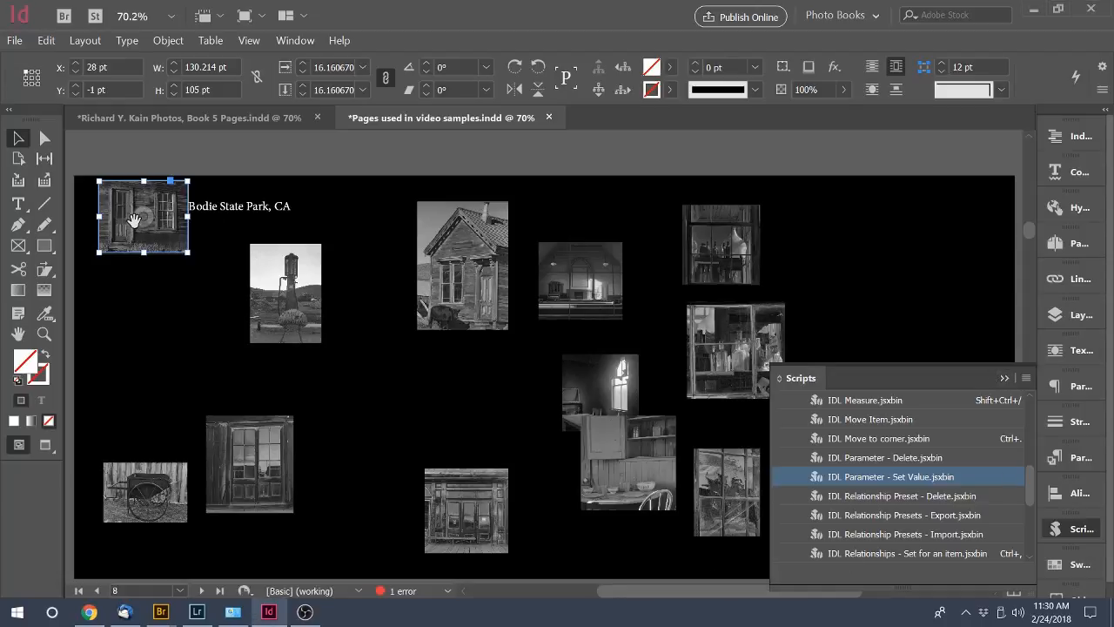
Reapply the cabin wall photo's existing relationships so it uses the new underHead value, and accept the arrangement
key("ctrl+comma")
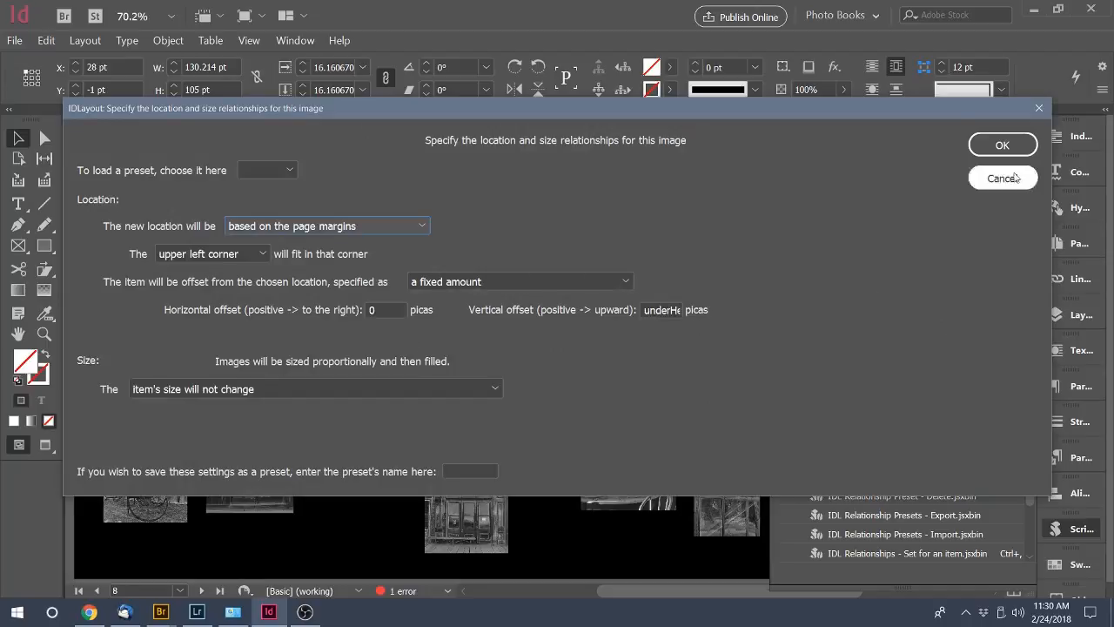
left_click(1002, 146)
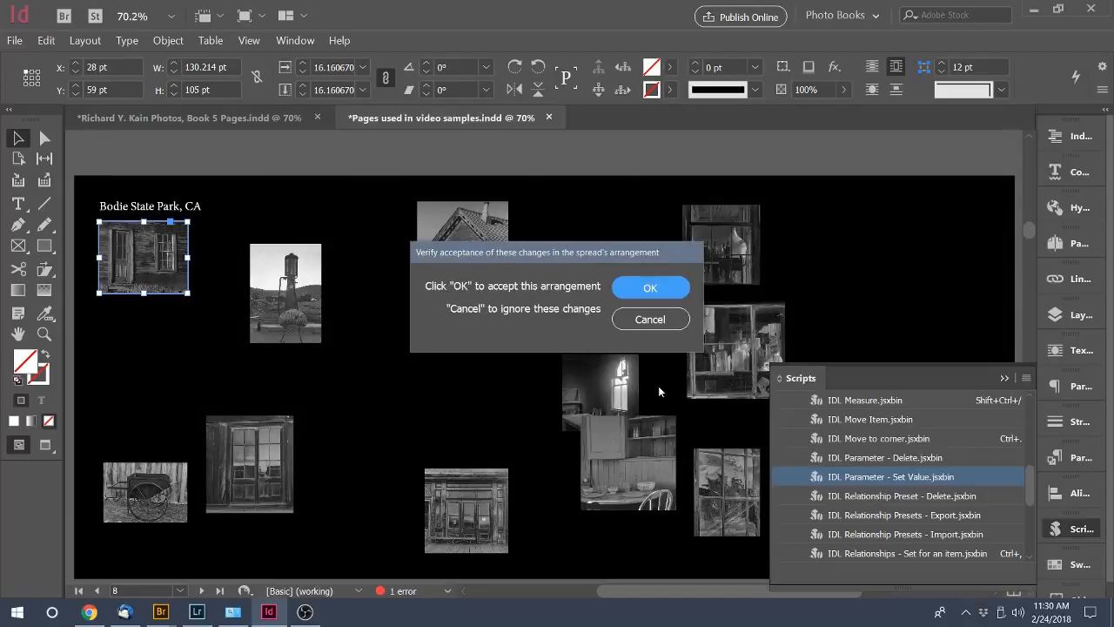
left_click(651, 288)
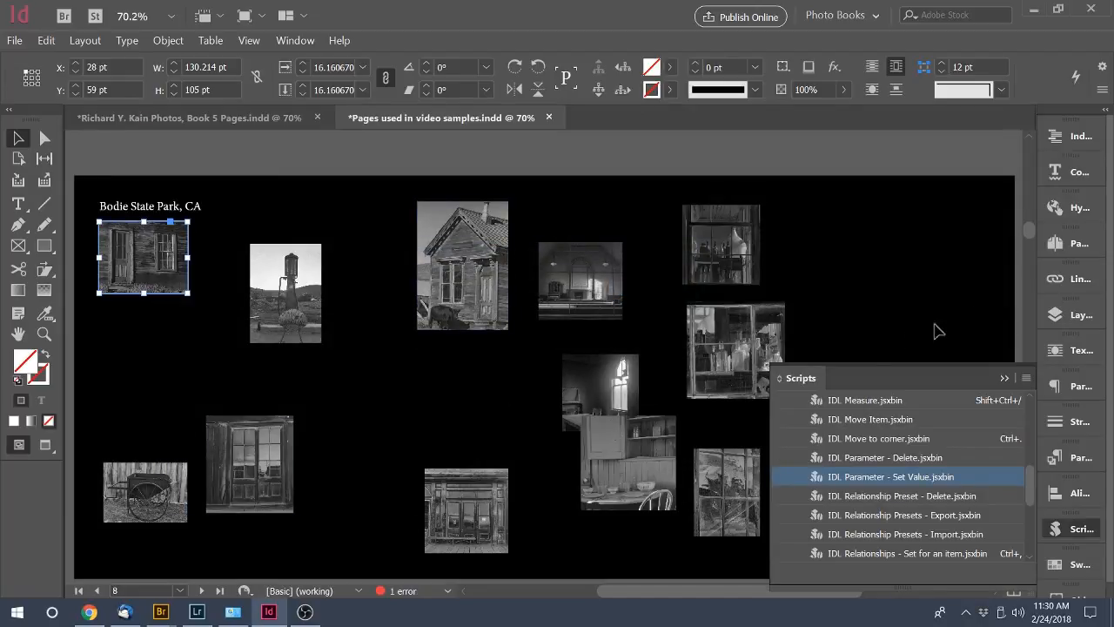
left_click(1015, 380)
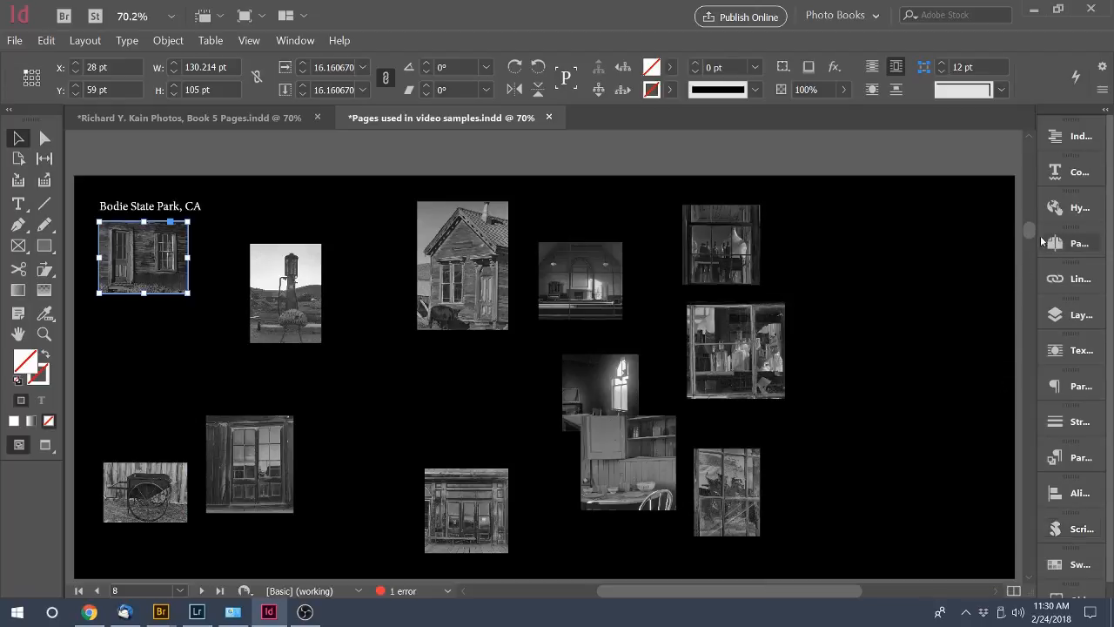
Go to the page 10 spread, cycle the selection through its photos to the house photo, and check its IDLayout identifier
left_click_drag(1027, 228, 1028, 247)
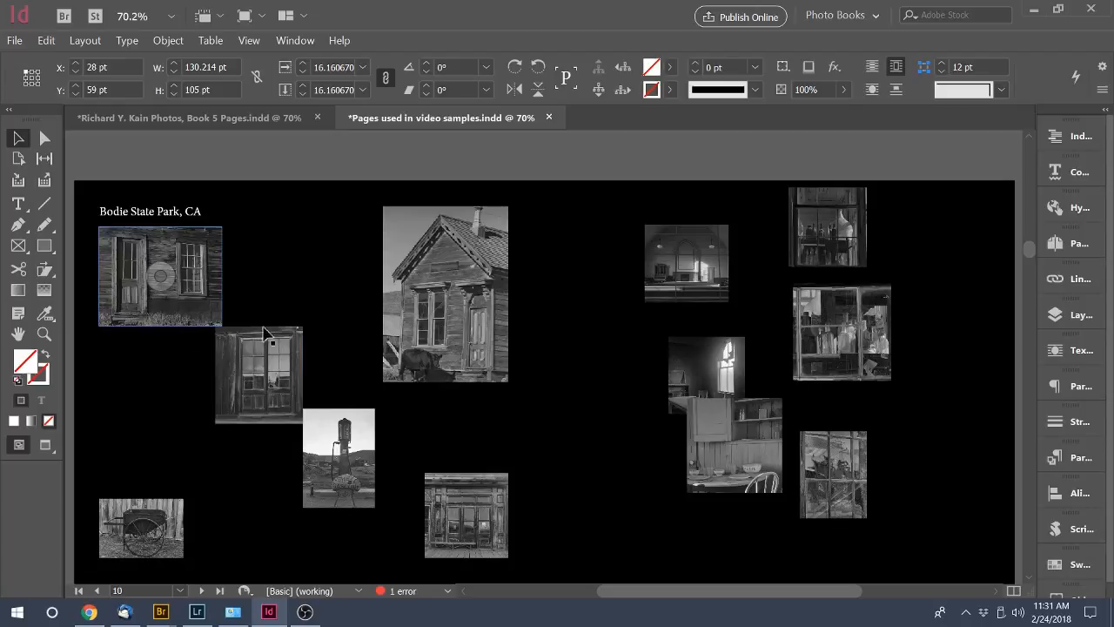
left_click(723, 442)
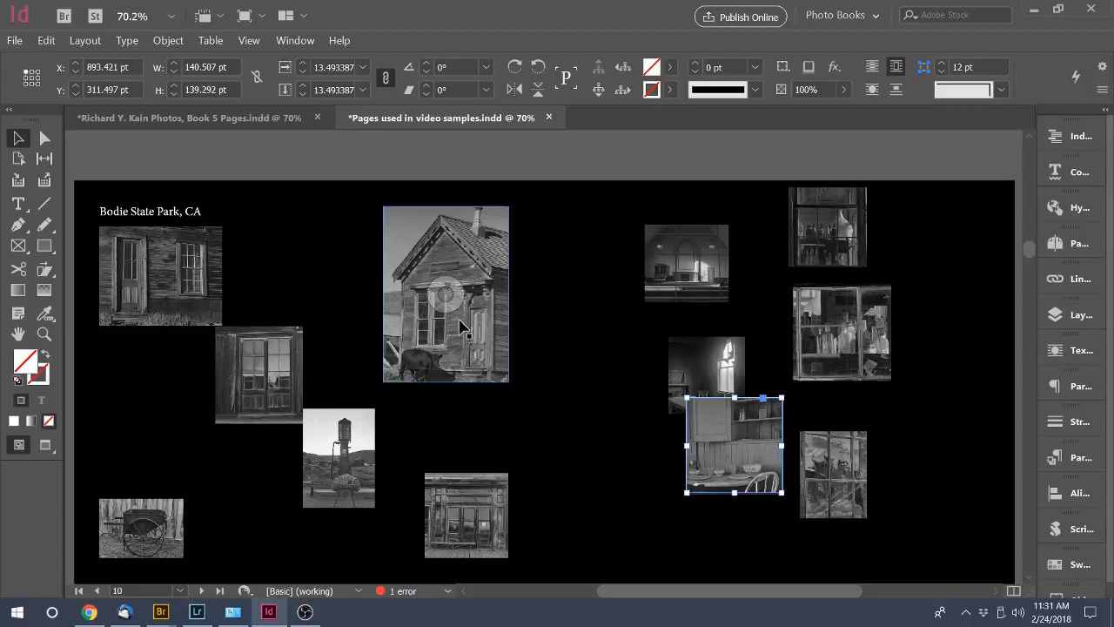
key("ctrl+alt+[")
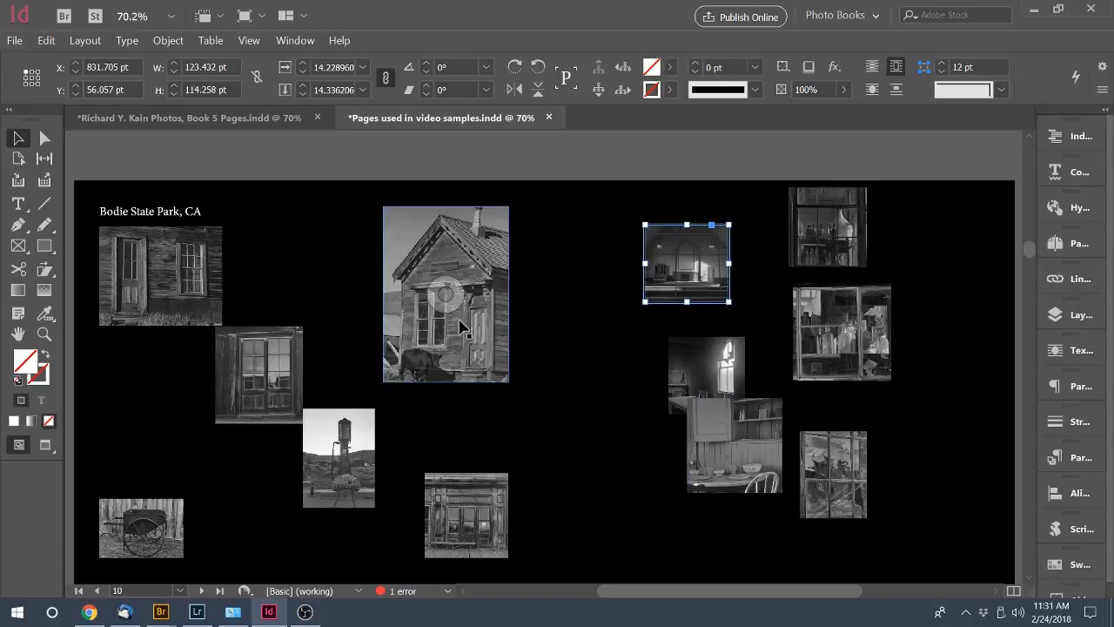
key("ctrl+alt+[")
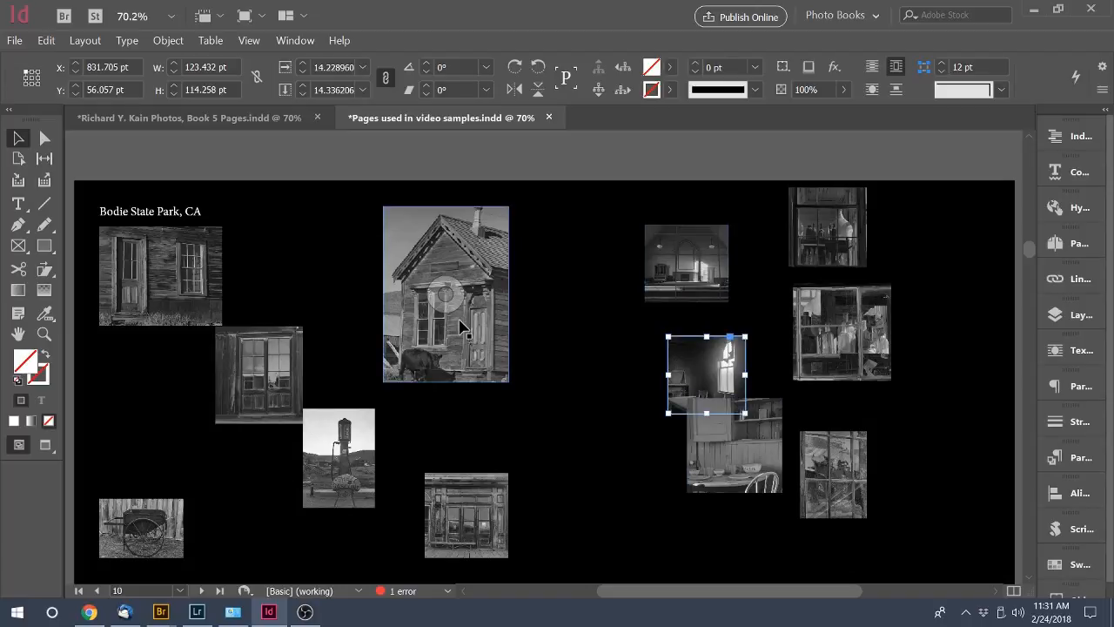
key("ctrl+alt+[")
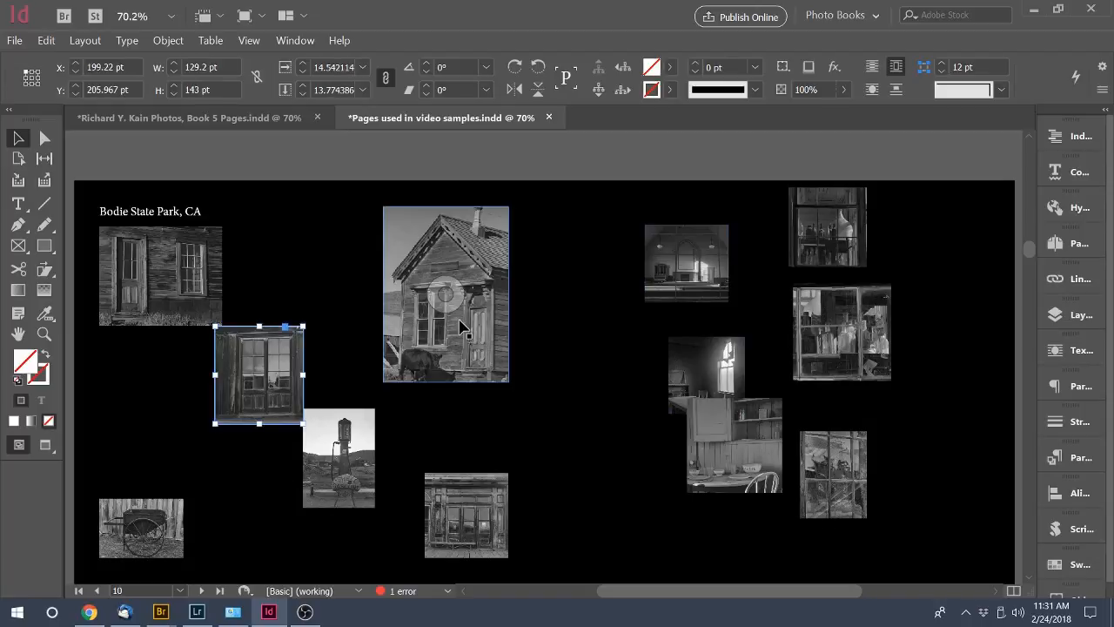
key("ctrl+alt+[")
key("ctrl+alt+[")
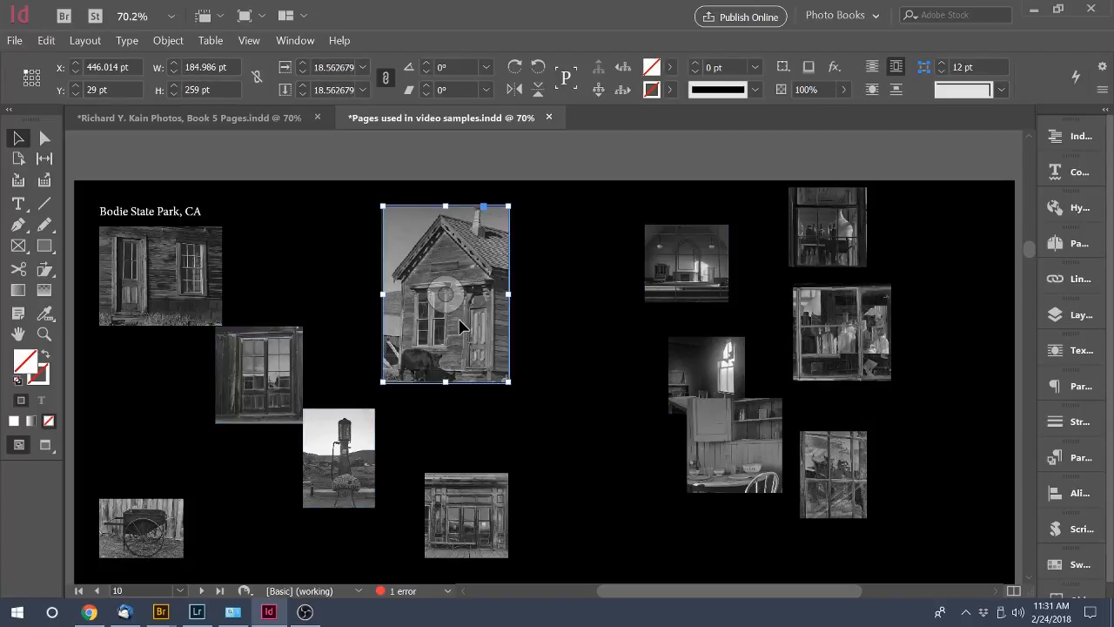
key("ctrl+alt+i")
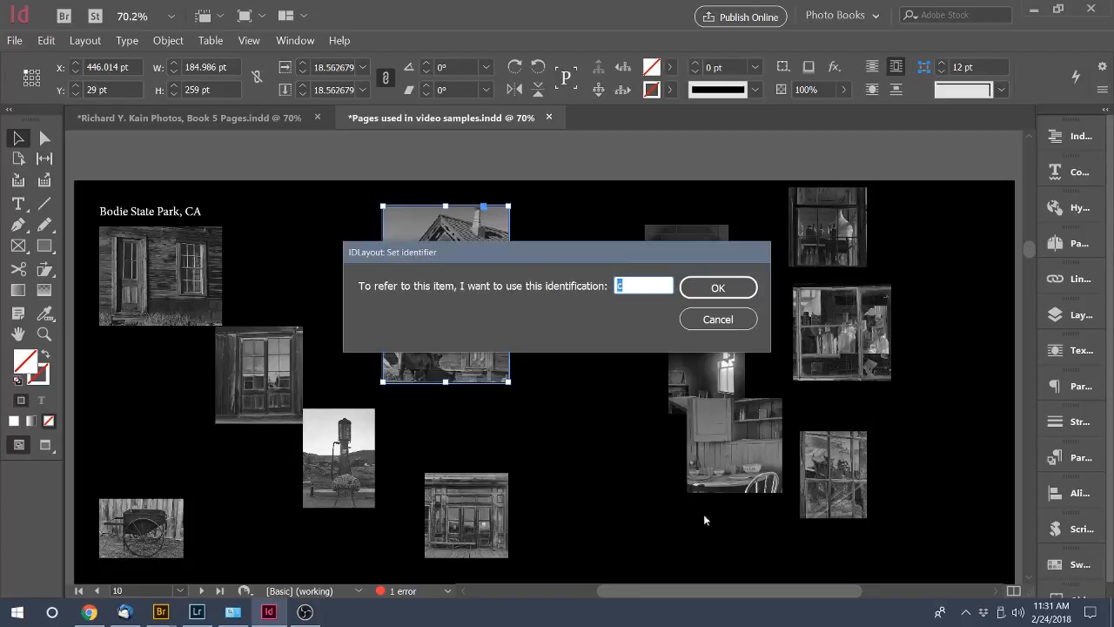
left_click_drag(575, 255, 666, 418)
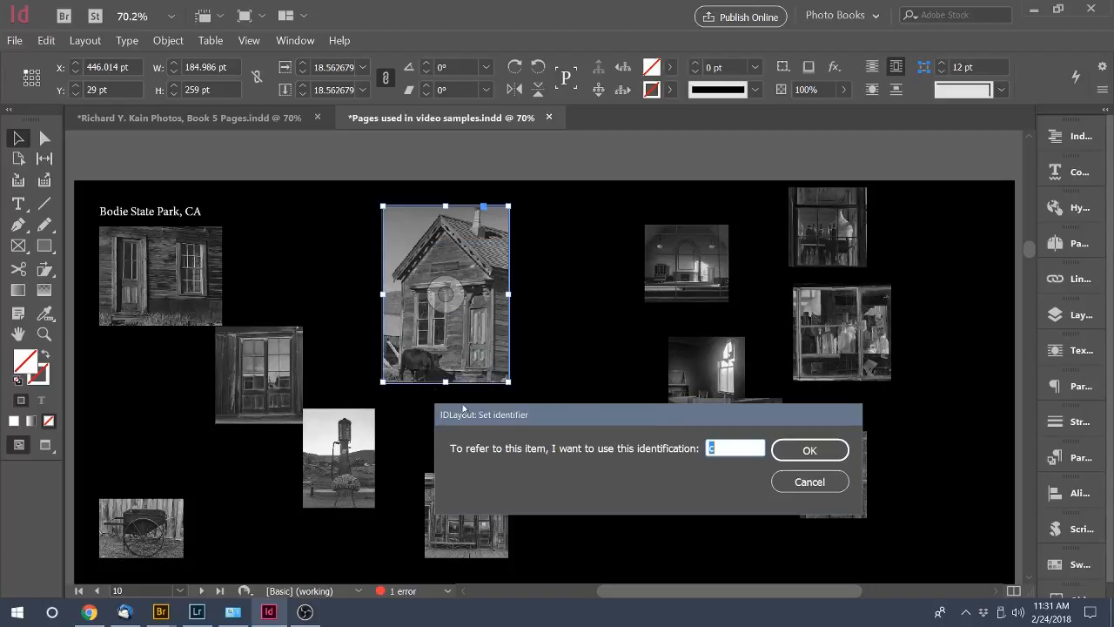
left_click(809, 451)
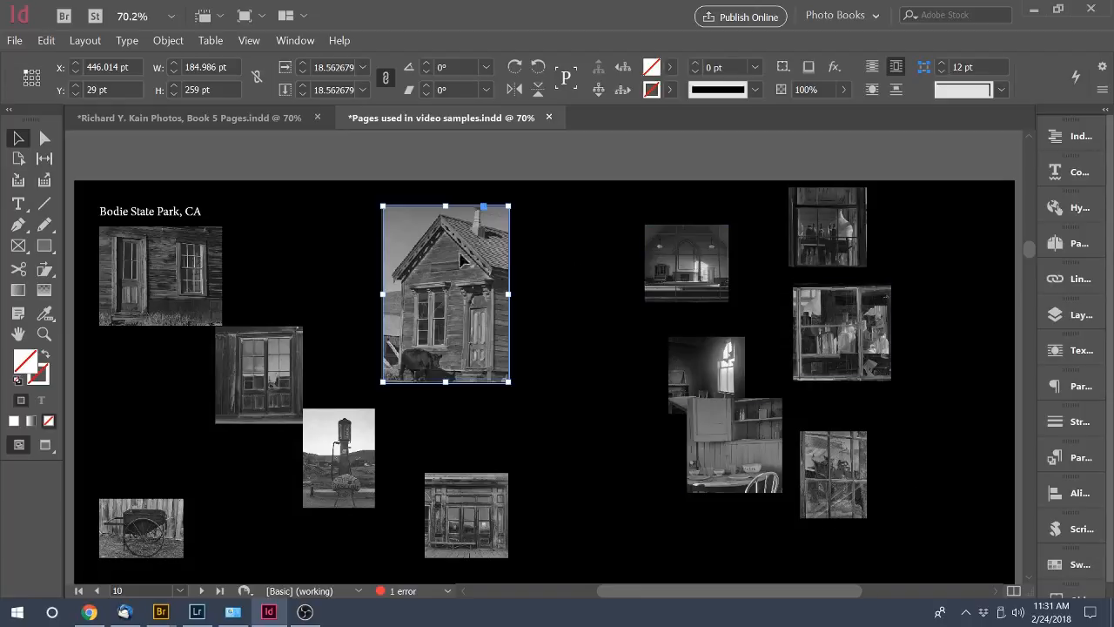
Locate the gas pump photo along an edge between the items named a and c, with its top on that edge at 50%
left_click(335, 466)
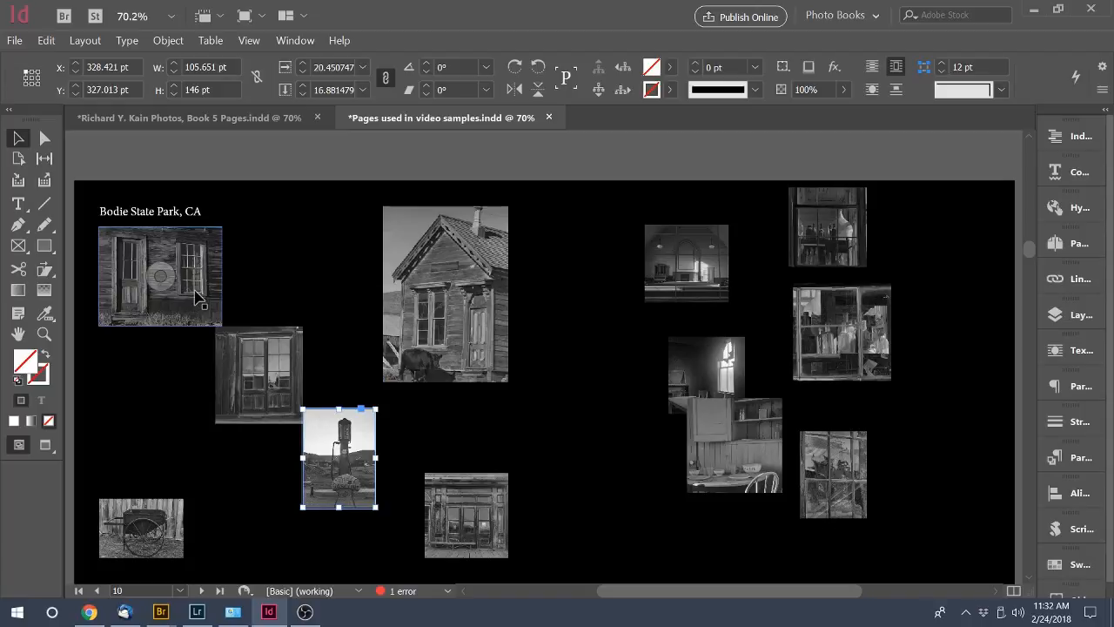
key("ctrl+alt+l")
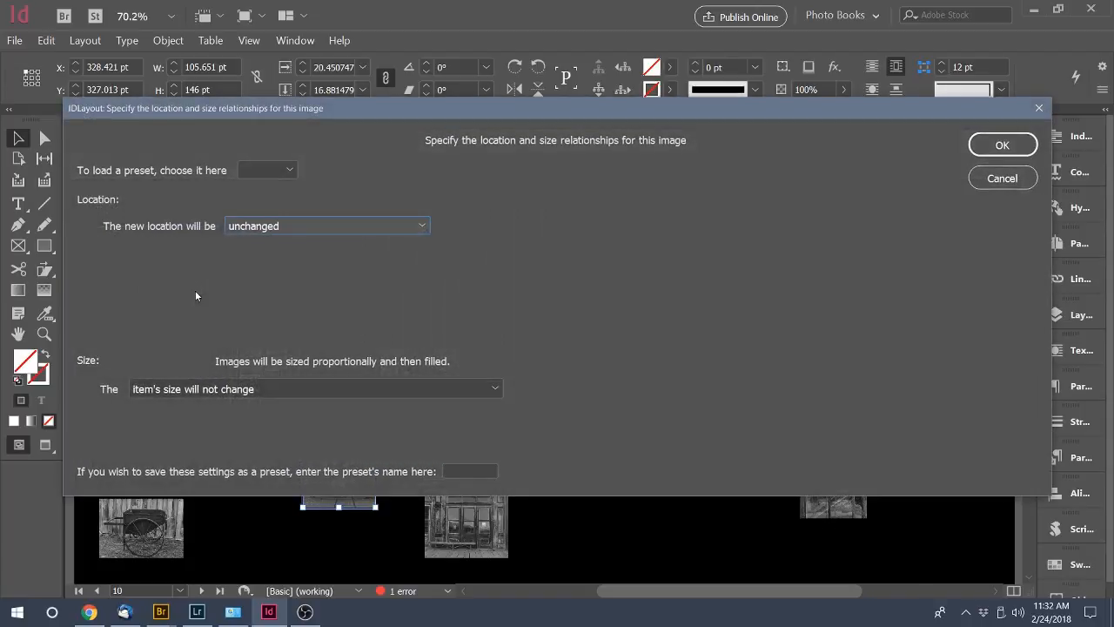
left_click(425, 226)
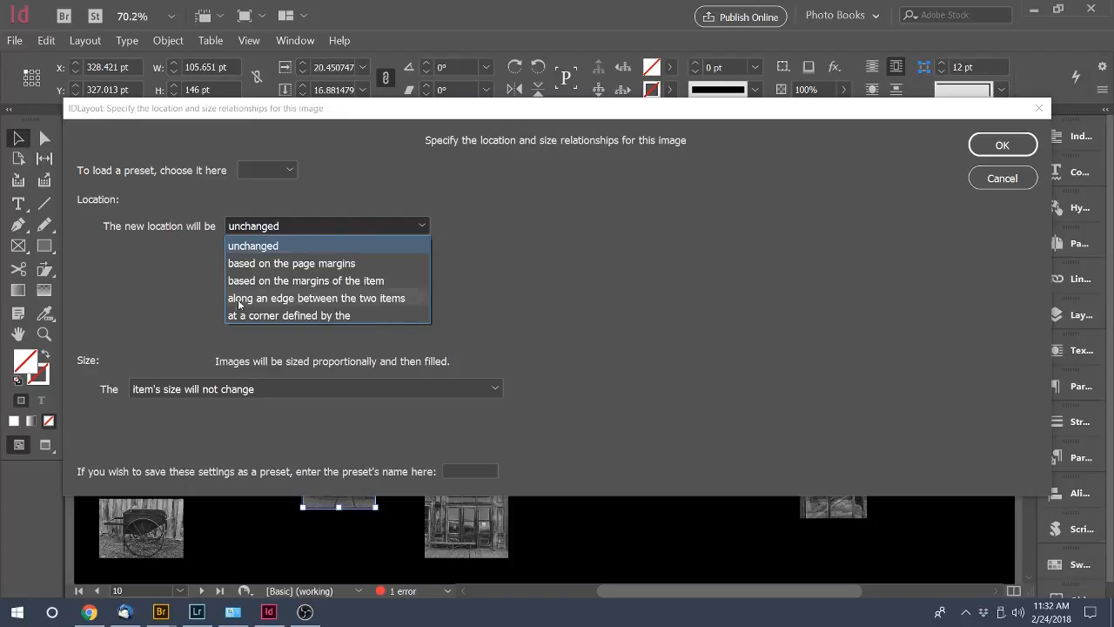
left_click(388, 300)
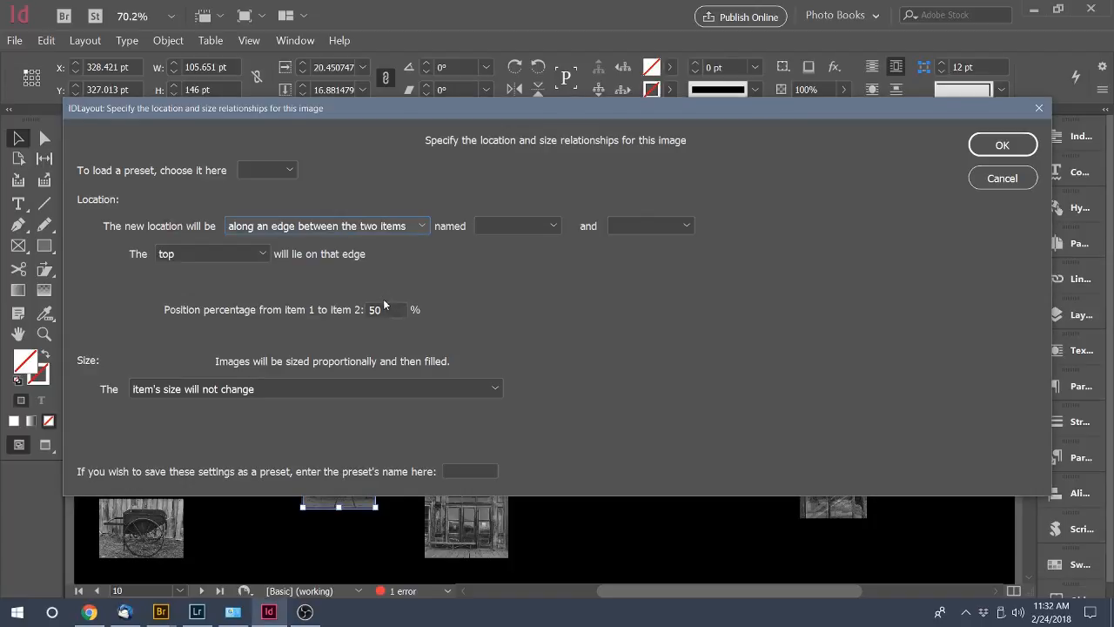
left_click(557, 227)
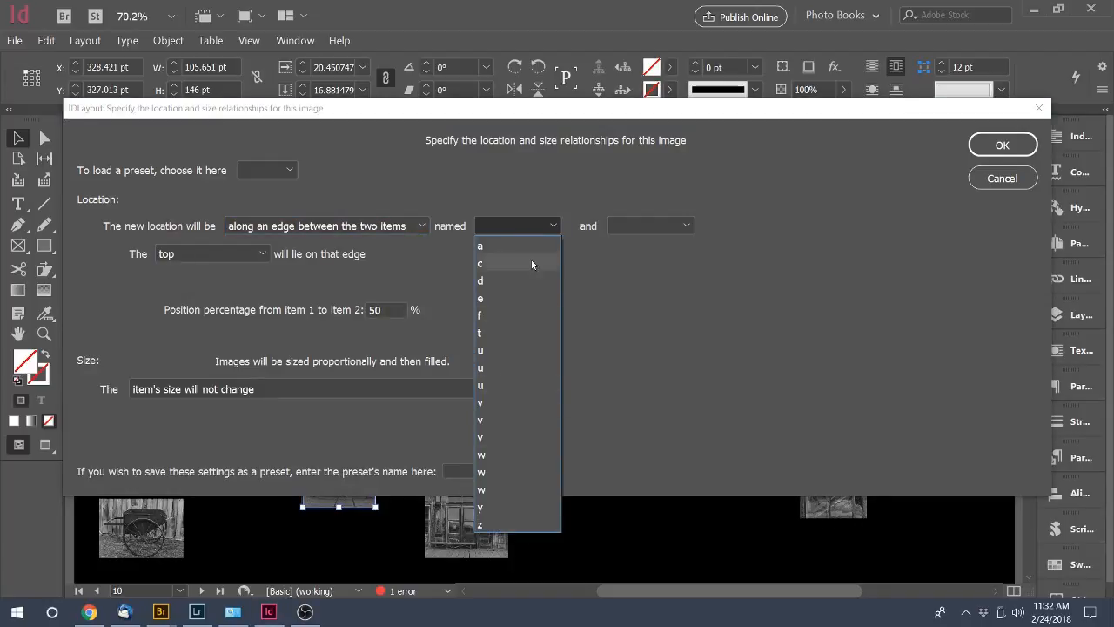
left_click(505, 250)
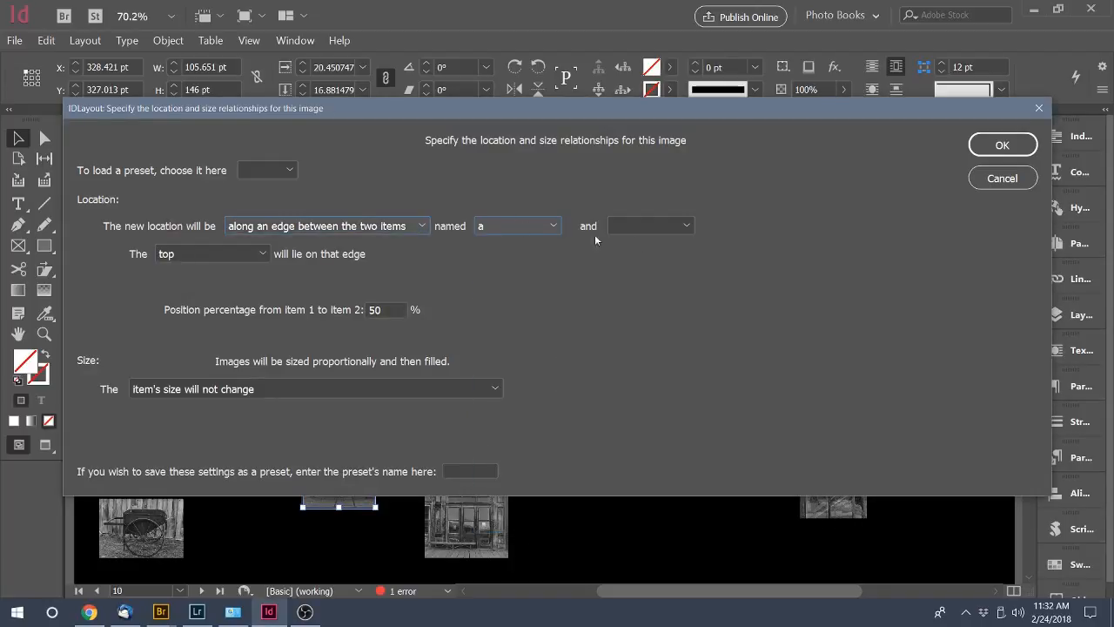
left_click(686, 225)
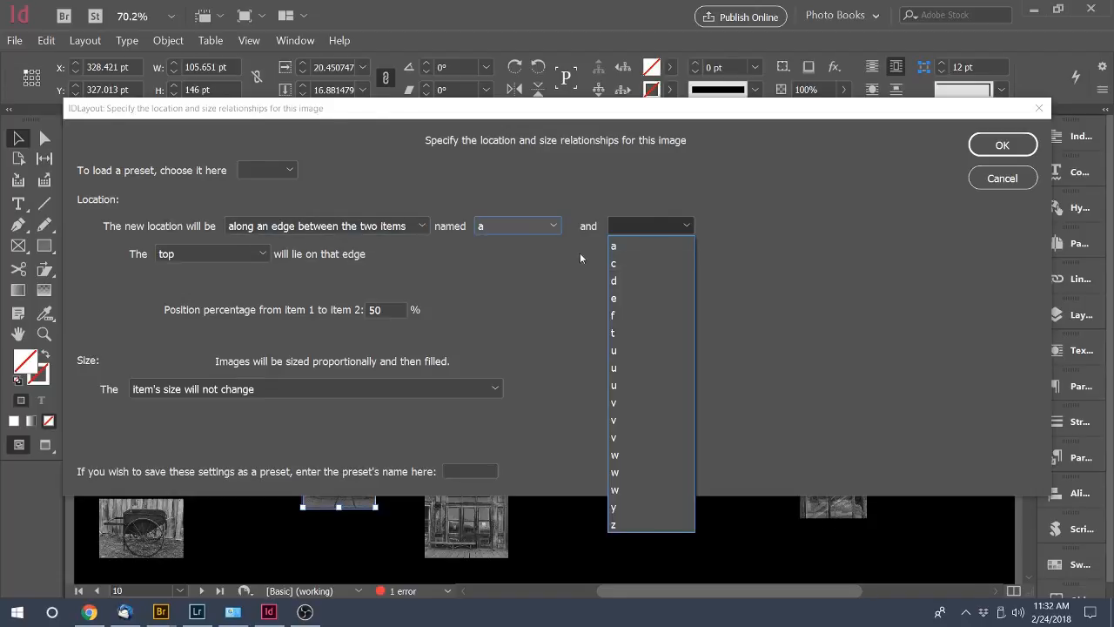
left_click(645, 263)
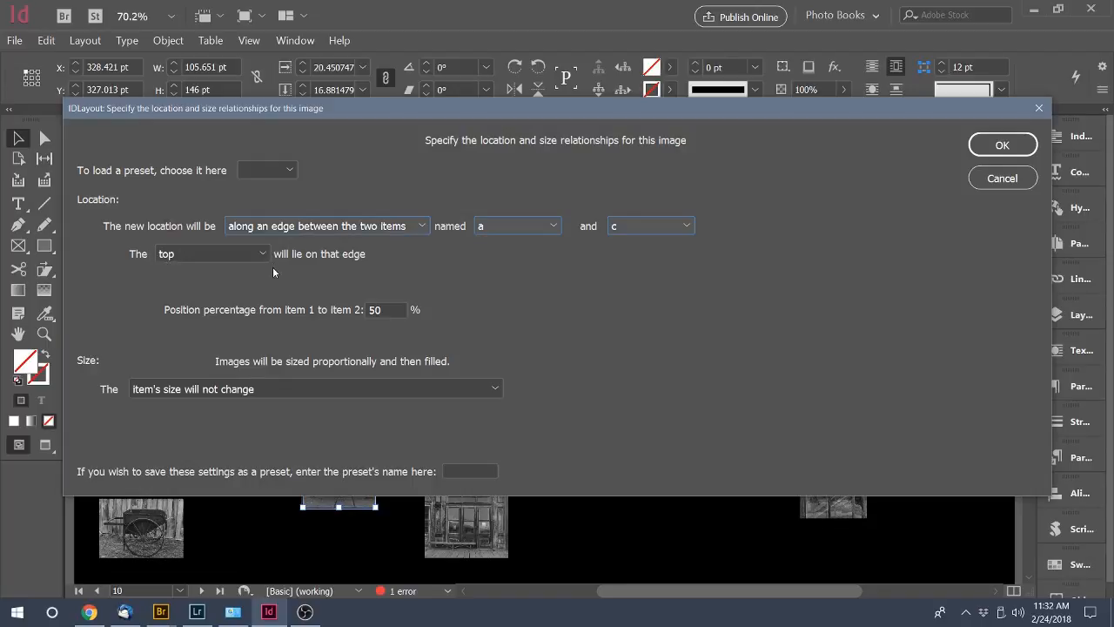
Make the gas pump photo's size position-proportional between the two named objects, apply the relationships and accept the arrangement
left_click(497, 386)
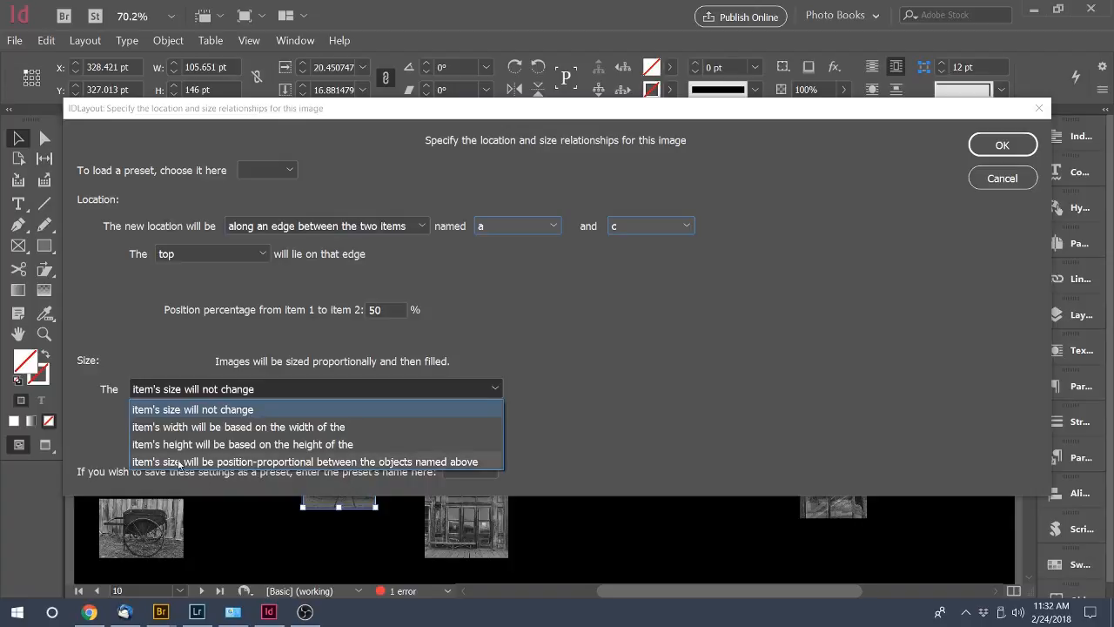
left_click(400, 463)
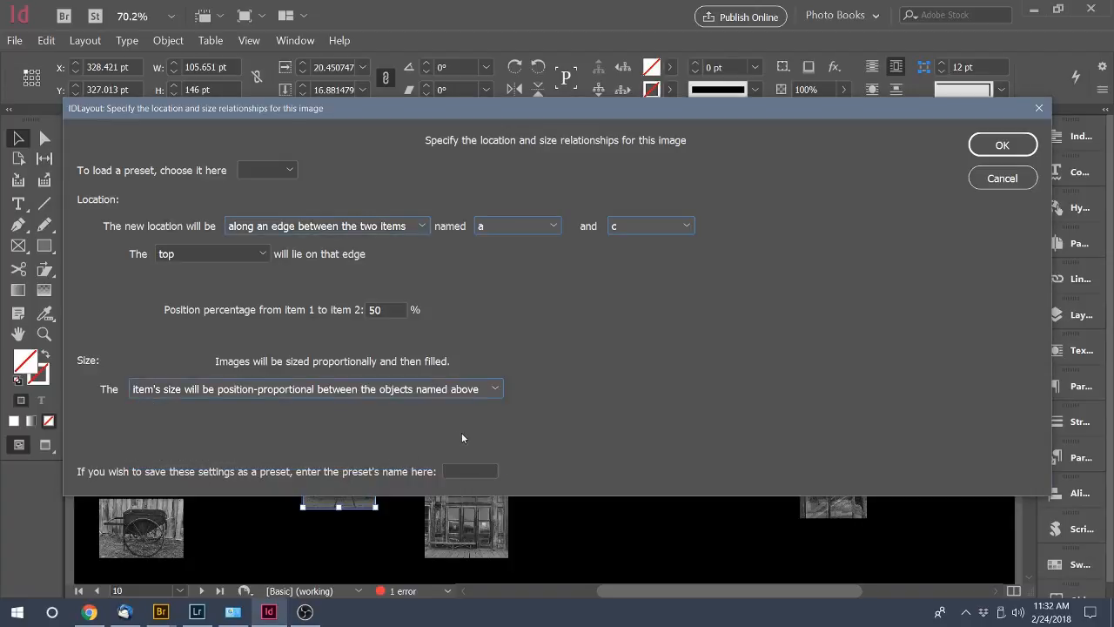
left_click(989, 148)
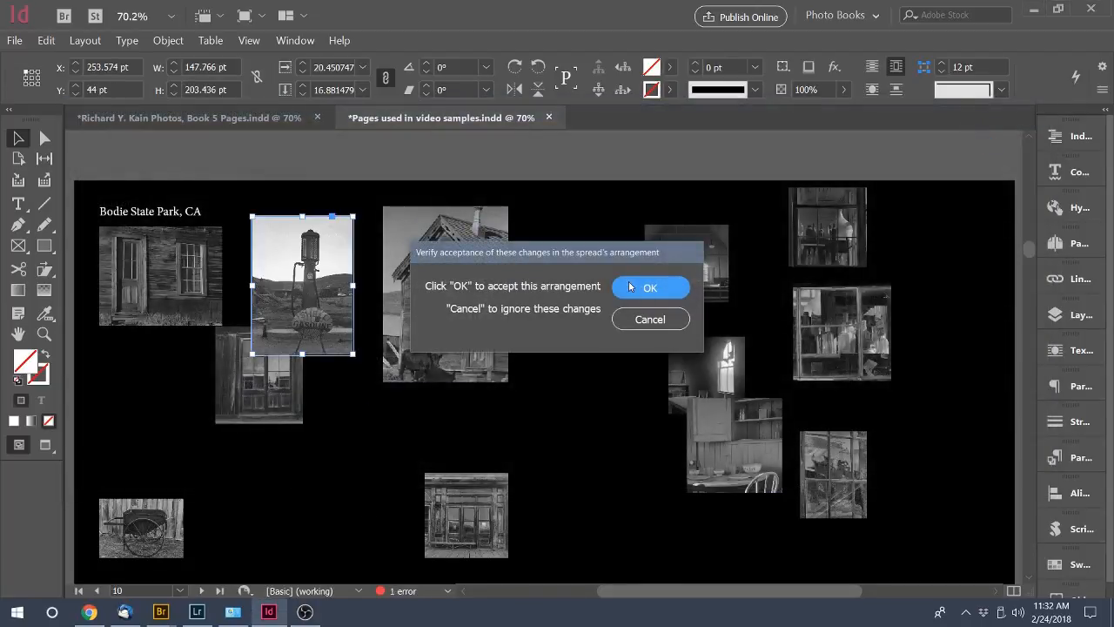
left_click(643, 288)
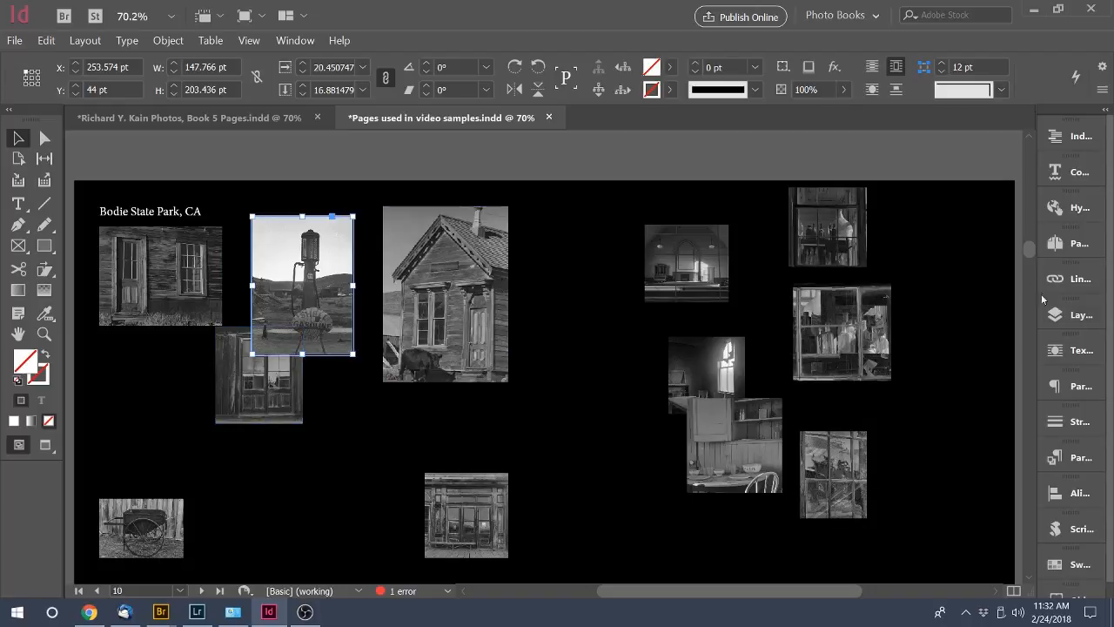
Go to the page 12 spread, review the house photo's location and size relationships, and accept them as they are
left_click_drag(1029, 249, 1030, 261)
left_click_drag(1029, 268, 1028, 265)
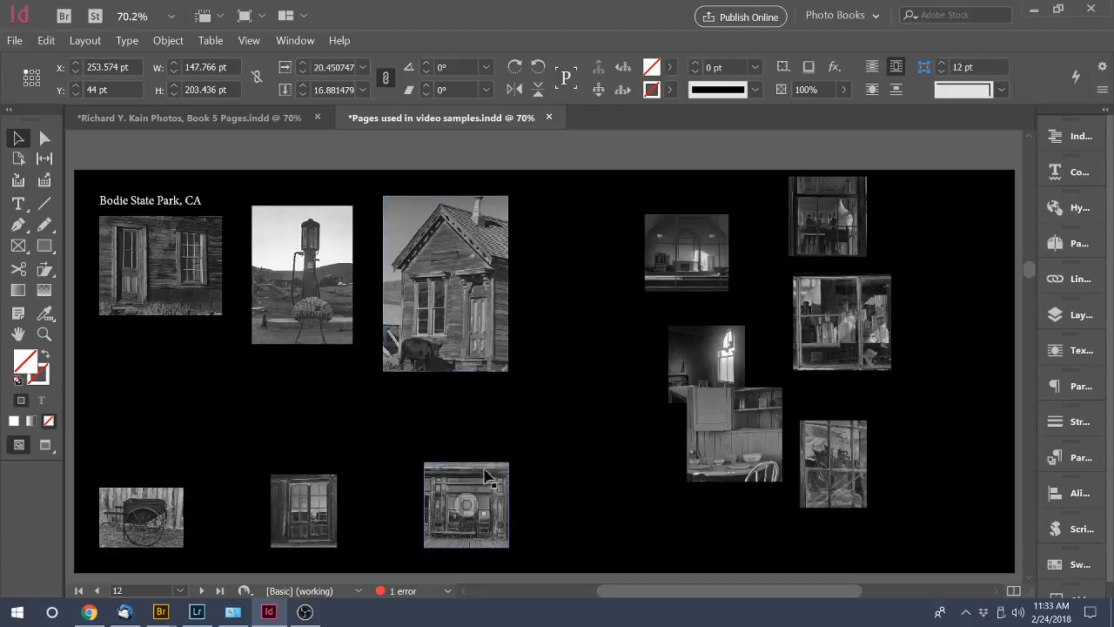
left_click(416, 348)
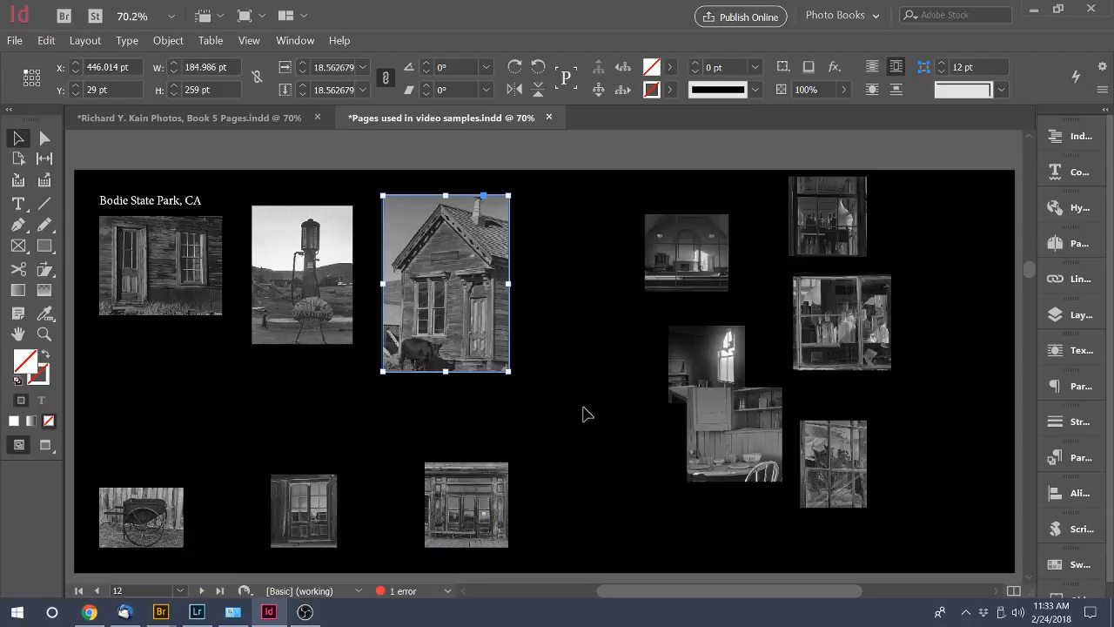
key("ctrl+alt+l")
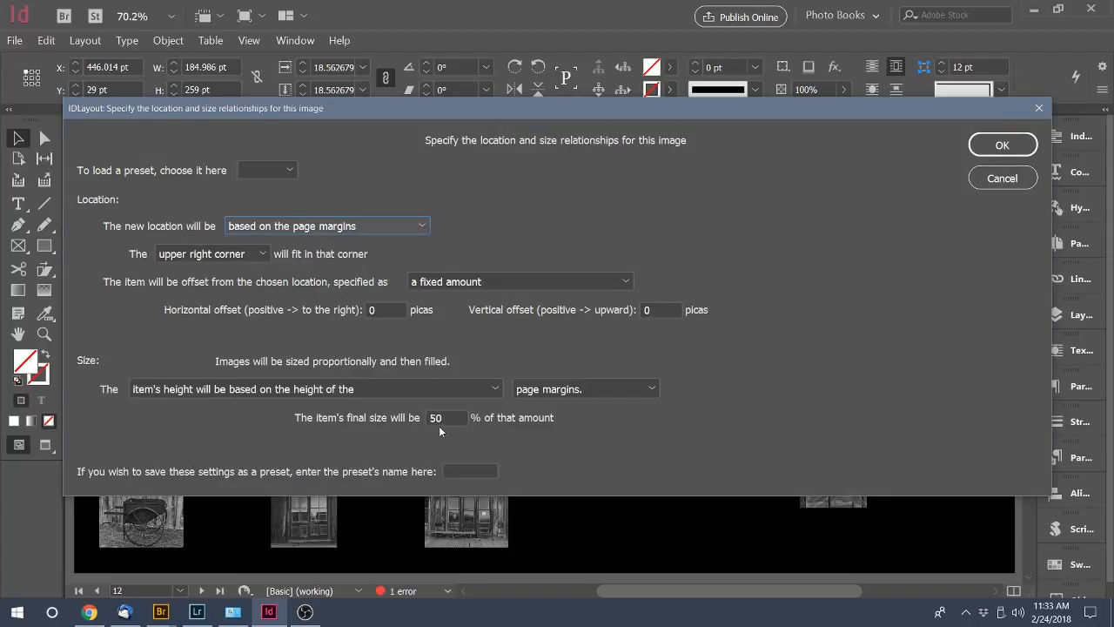
left_click(993, 146)
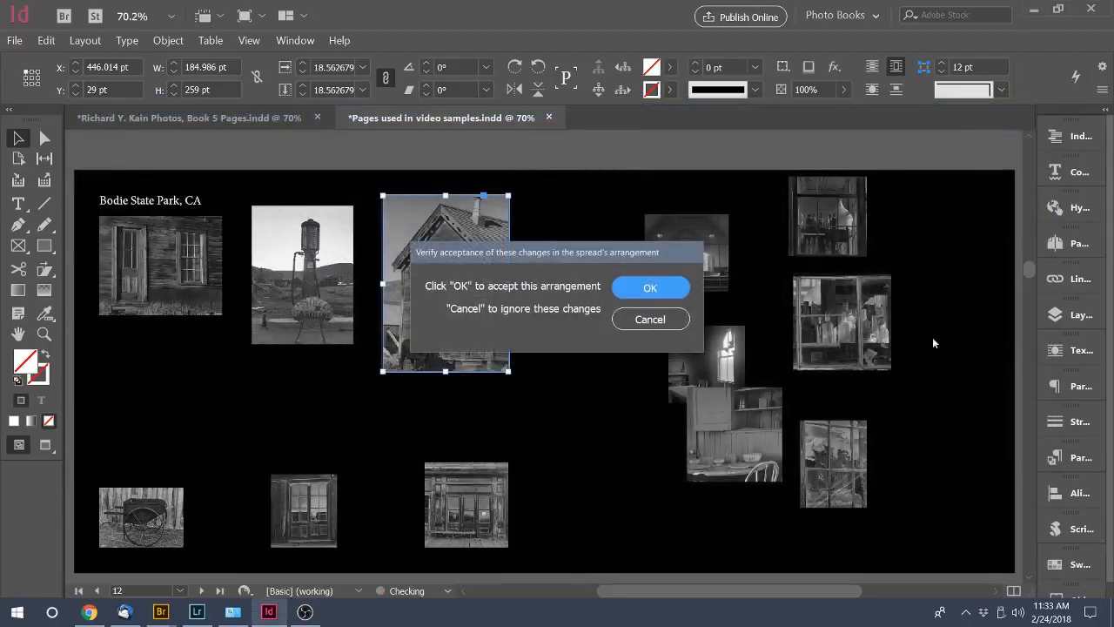
left_click(631, 290)
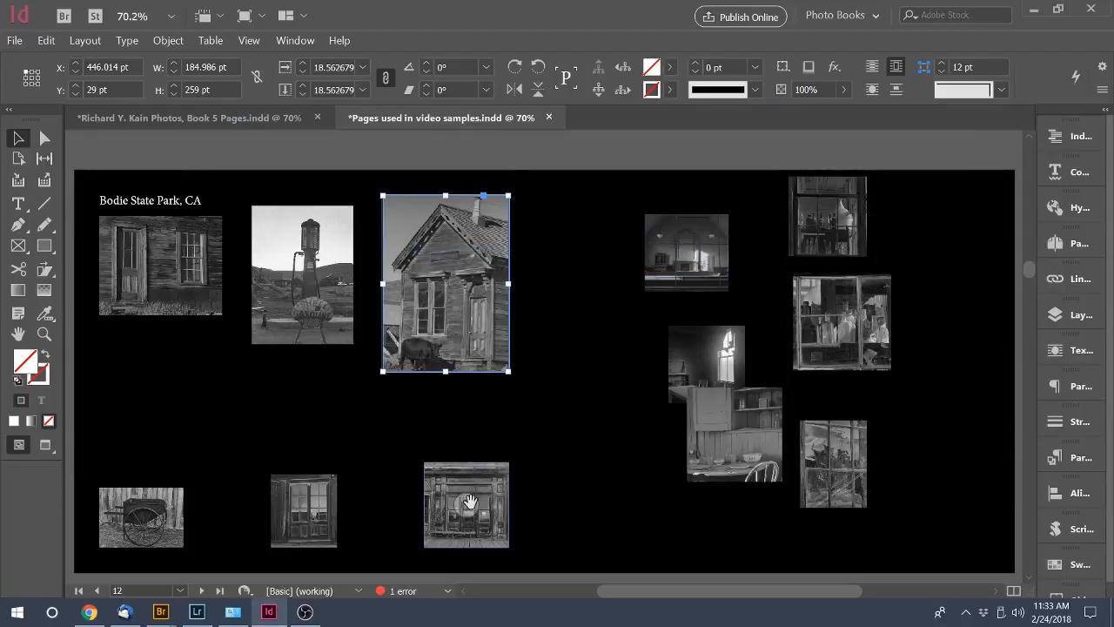
Base the lower storefront photo's width on 100% of the width of the image named c, and accept the arrangement
left_click(459, 499)
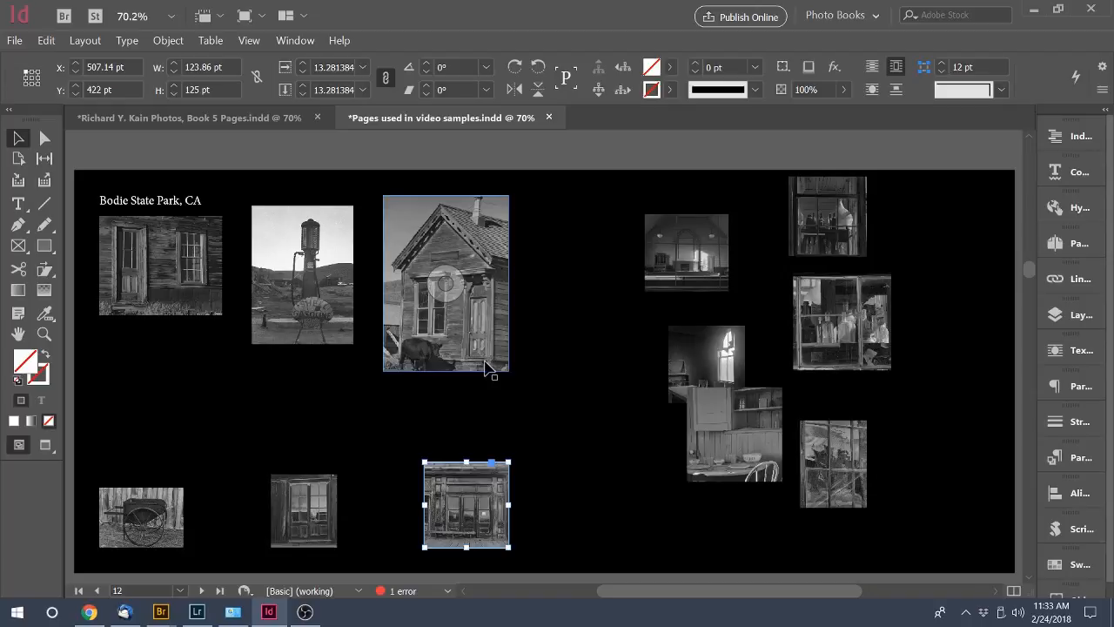
key("ctrl+alt+l")
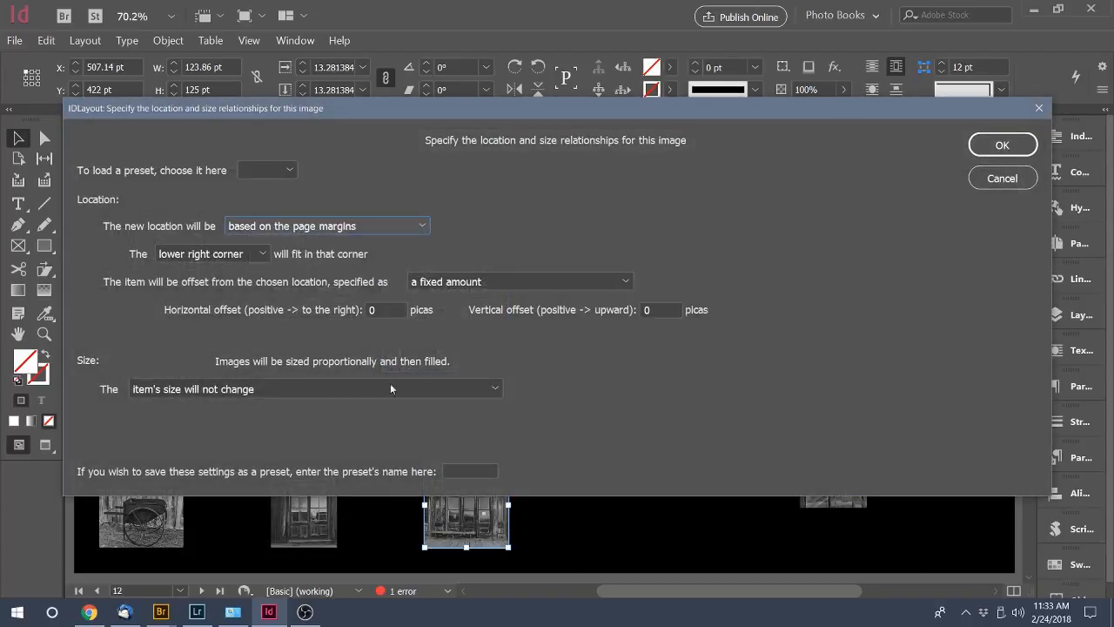
left_click(491, 386)
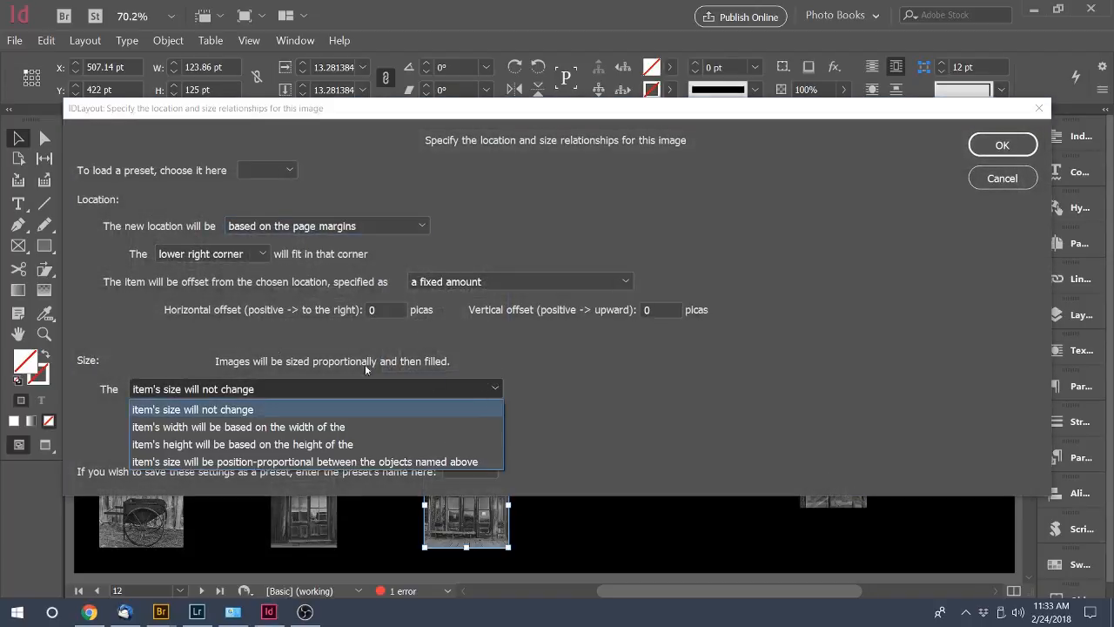
left_click(344, 427)
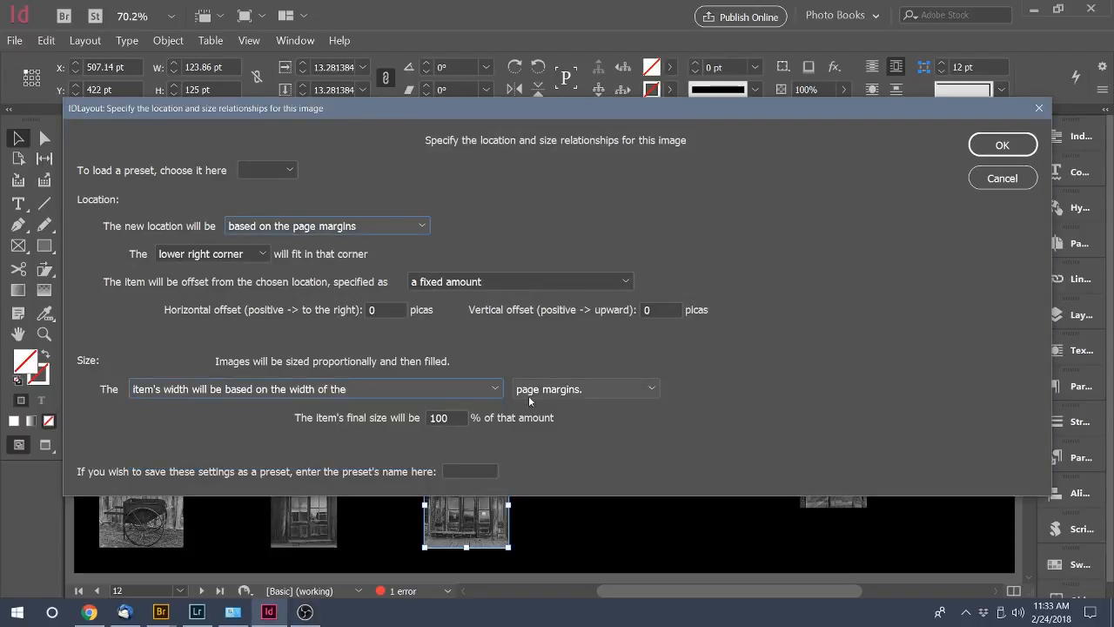
left_click(658, 391)
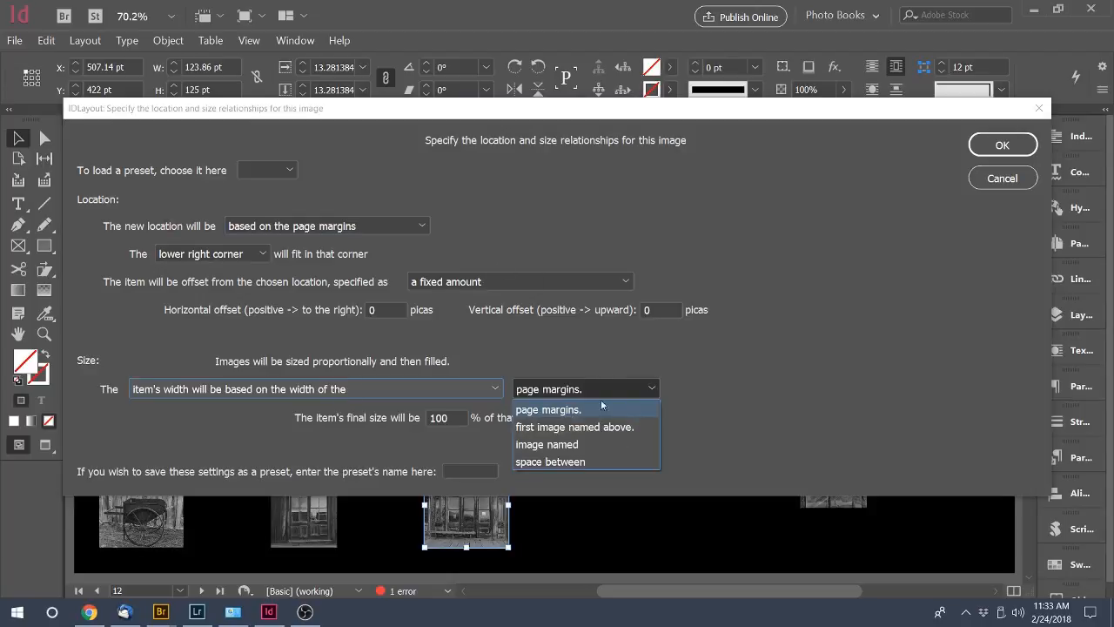
left_click(565, 444)
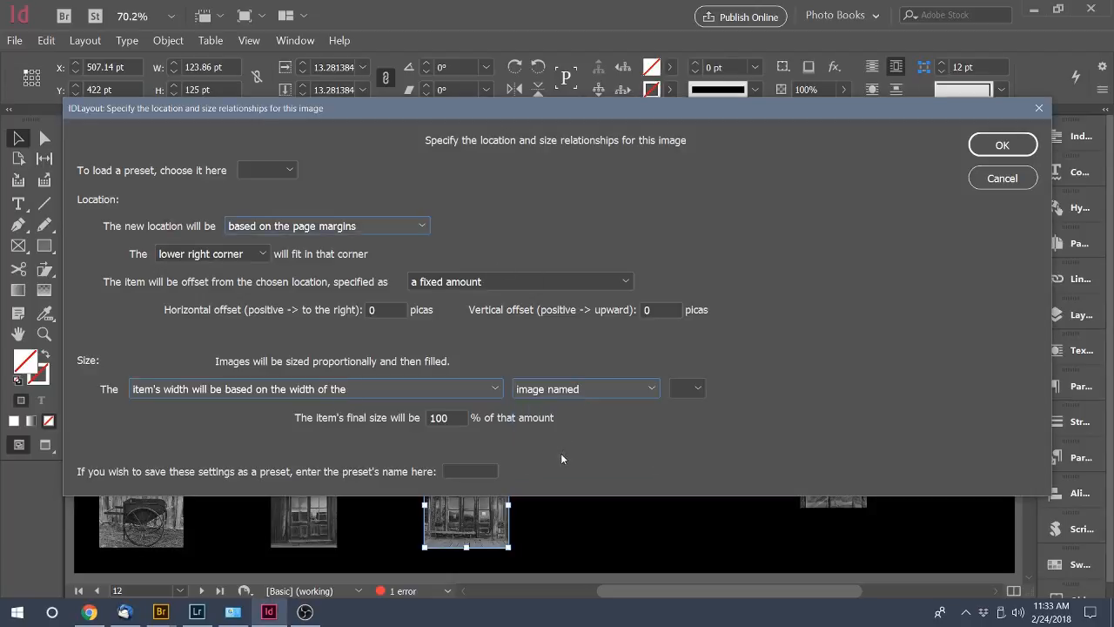
left_click(698, 388)
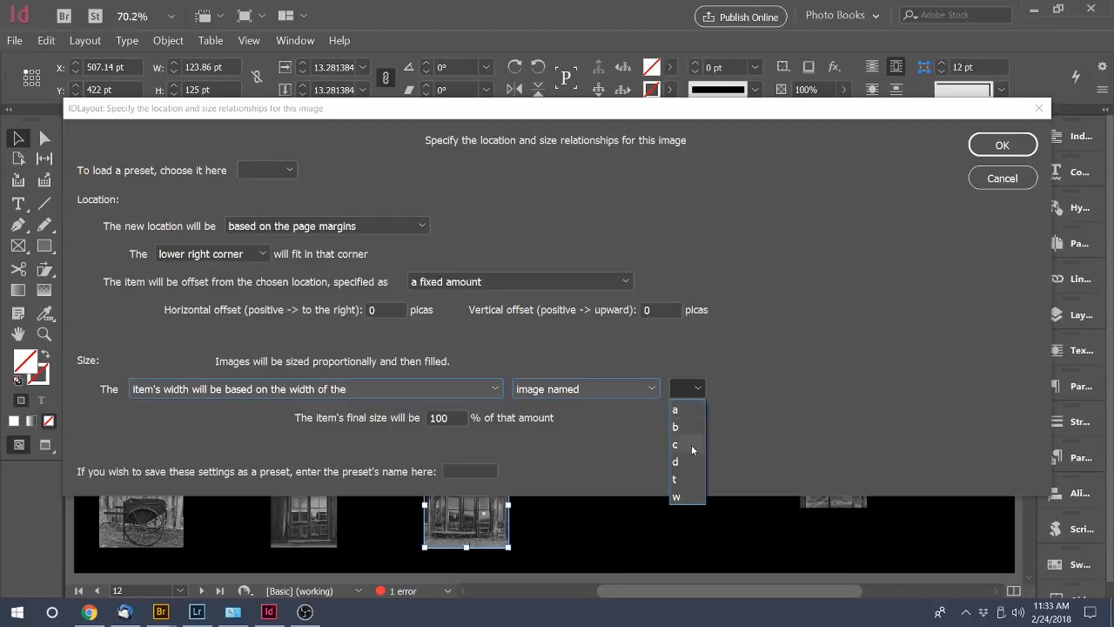
left_click(688, 445)
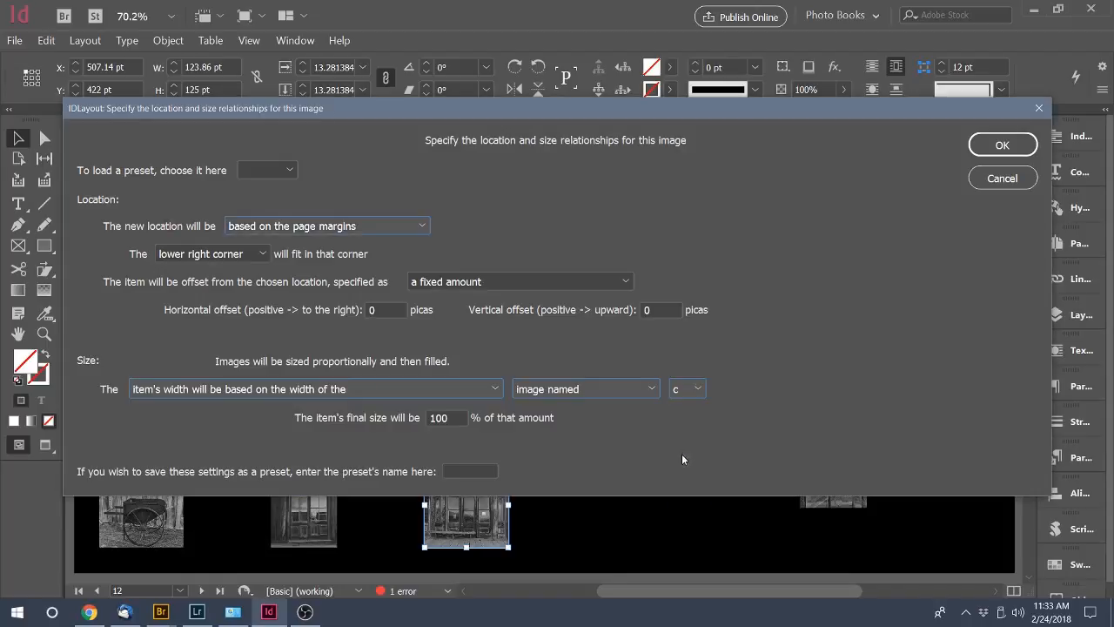
left_click(1001, 146)
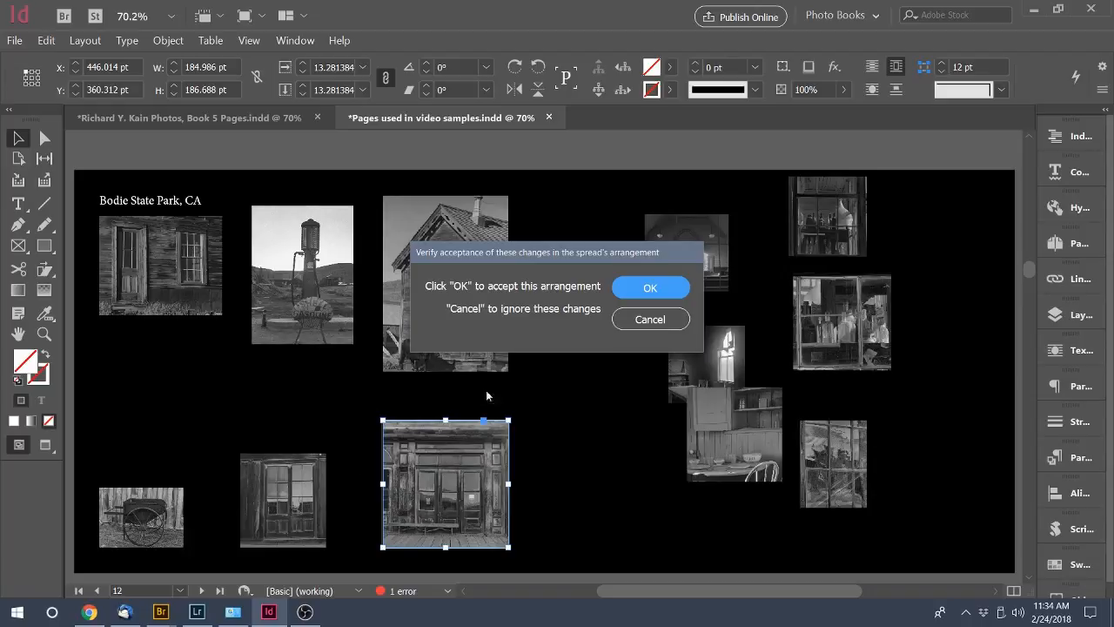
left_click(635, 288)
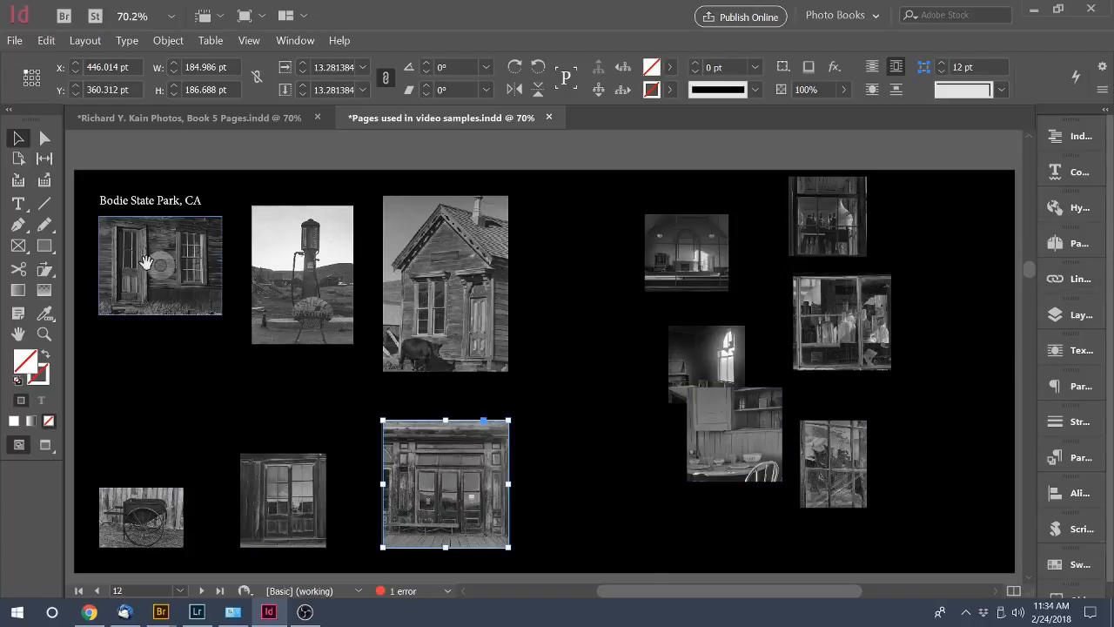
Go to the page 14 spread, check the house photo's location and size relationships, and close them without applying changes
left_click_drag(1029, 267, 1028, 286)
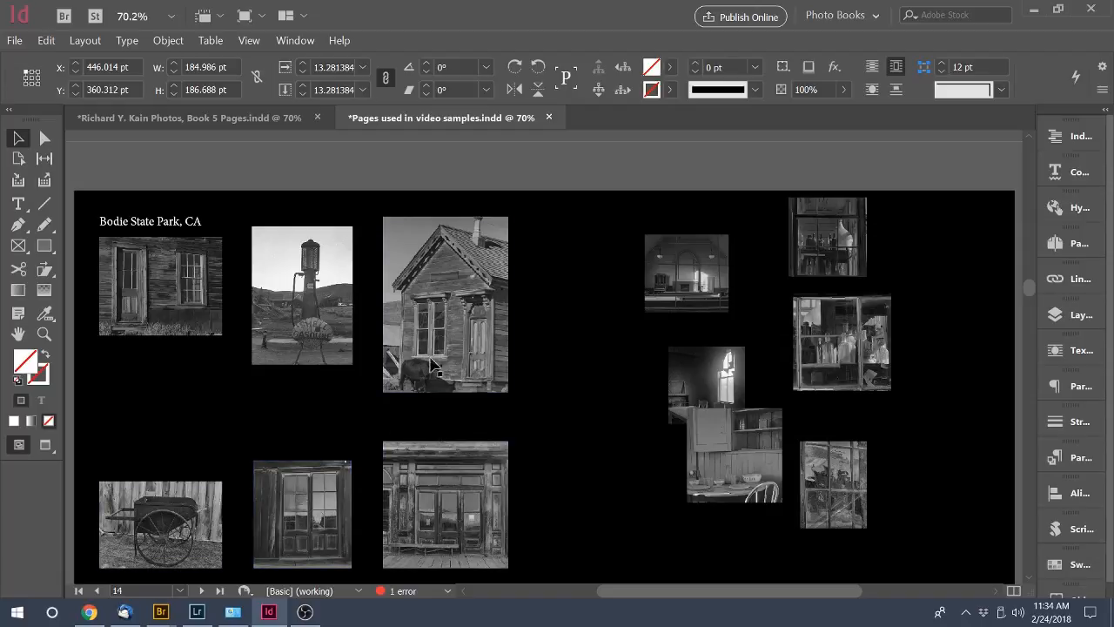
left_click(470, 346)
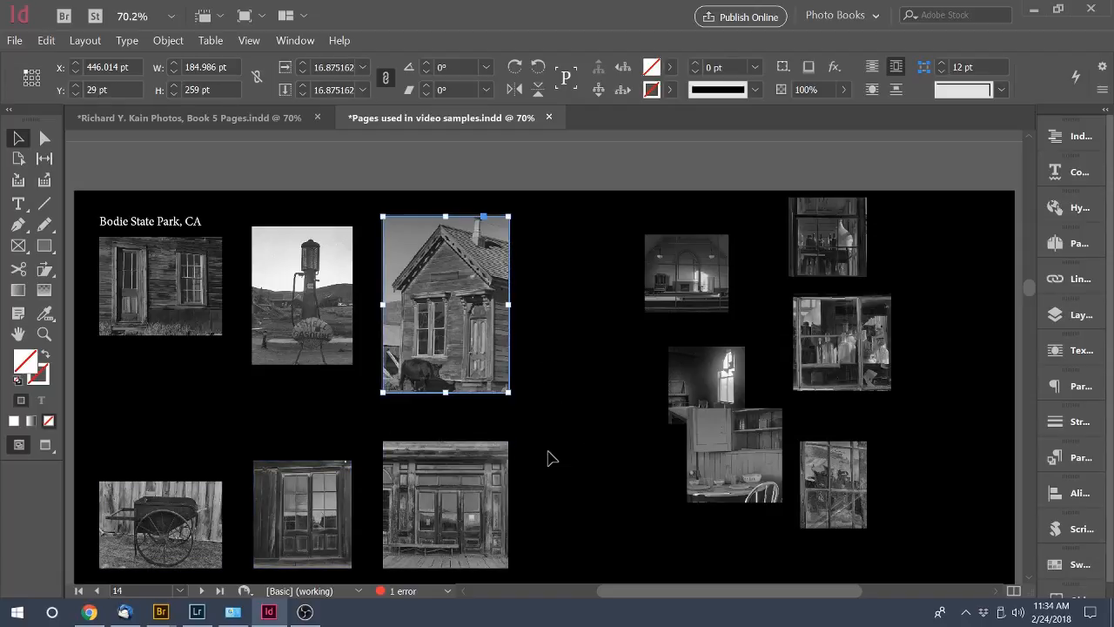
key("ctrl+alt+t")
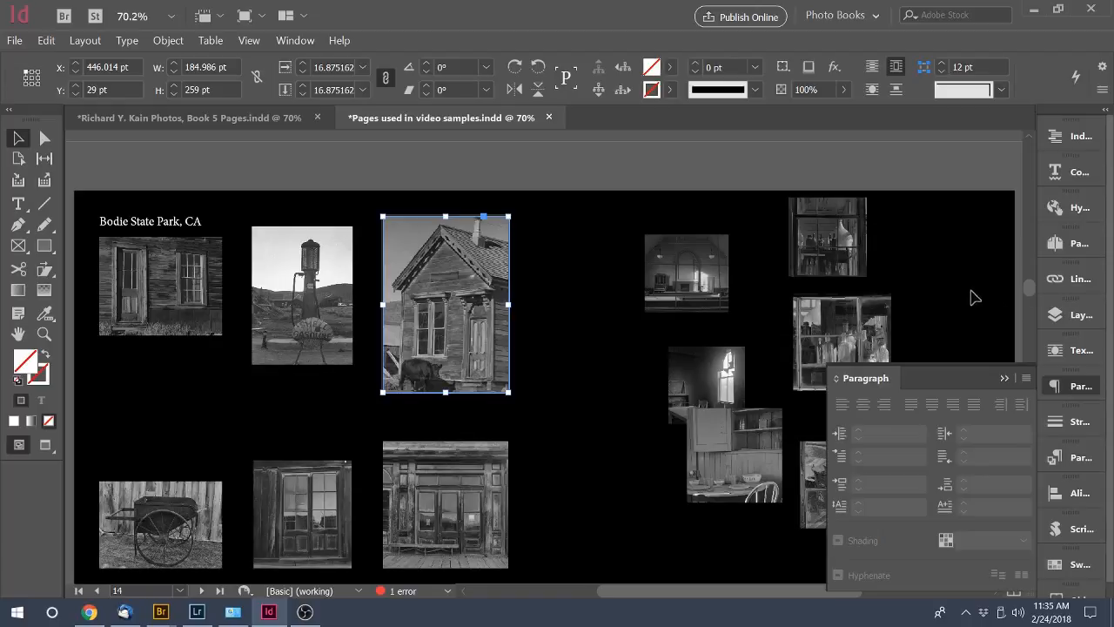
left_click(1003, 378)
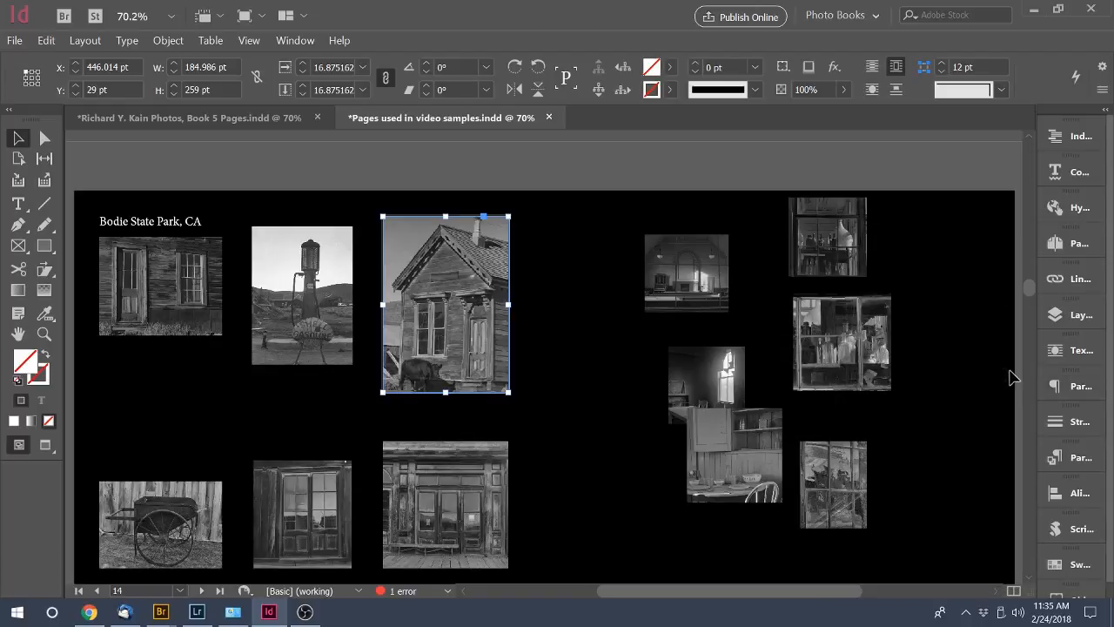
key("ctrl+alt+l")
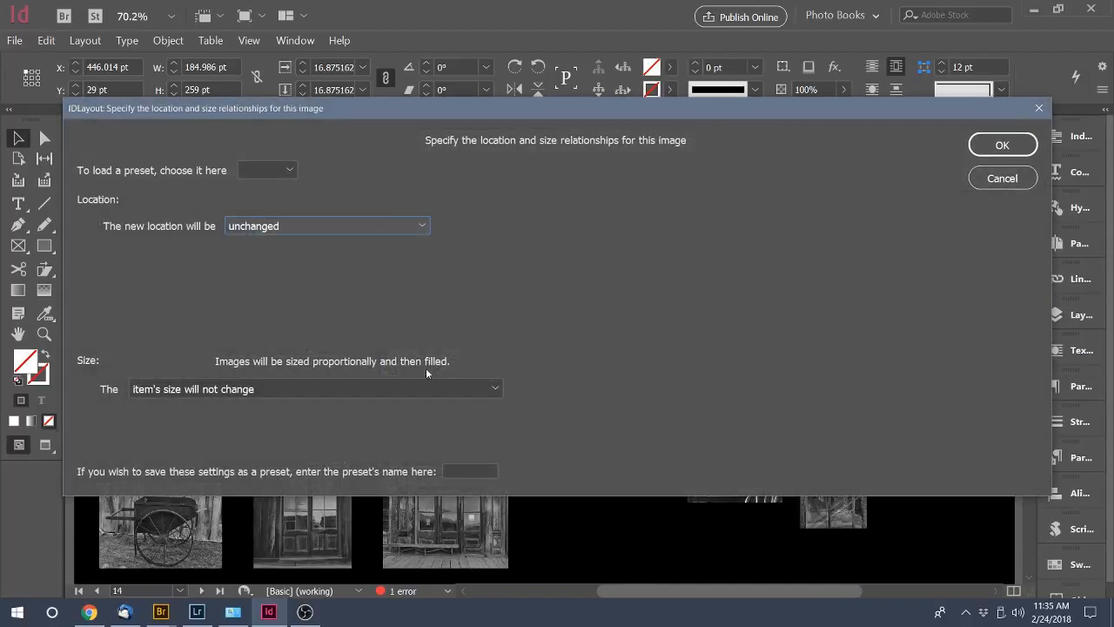
left_click_drag(547, 109, 520, 193)
left_click(992, 261)
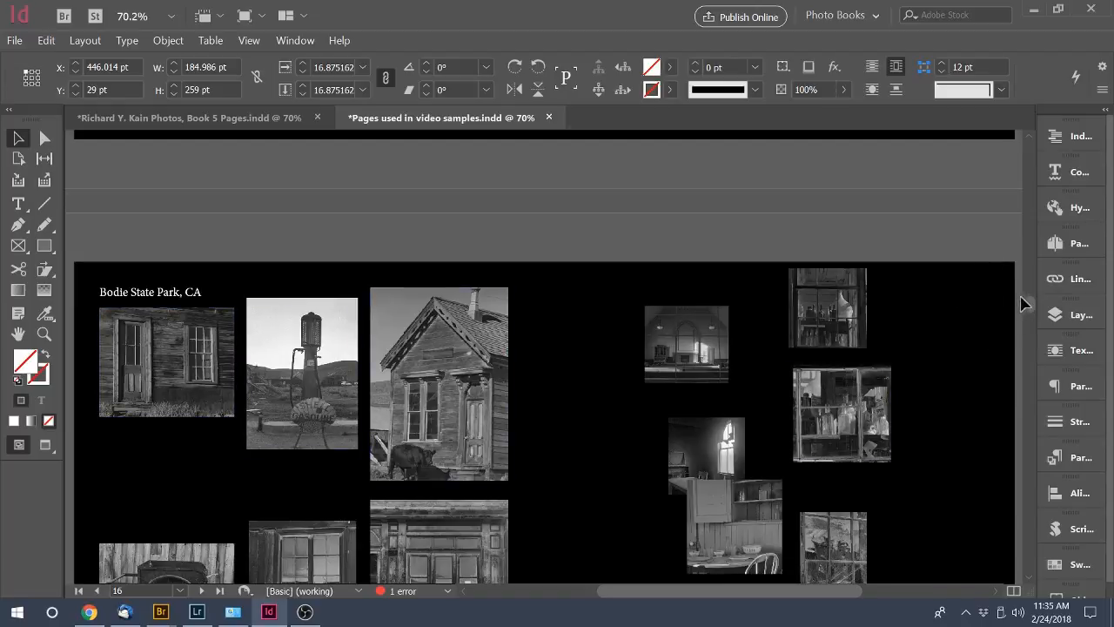
Review the photo arrangement on the page 16 spread and the arrangement with text on the page 18 spread
left_click_drag(1028, 305, 1028, 311)
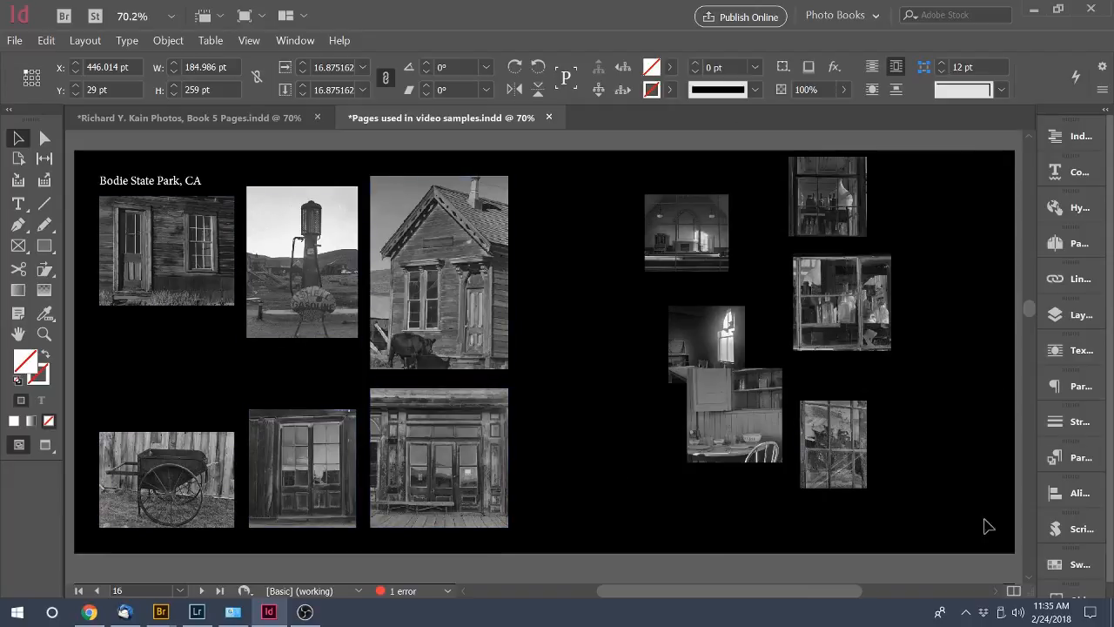
left_click_drag(1034, 311, 1031, 325)
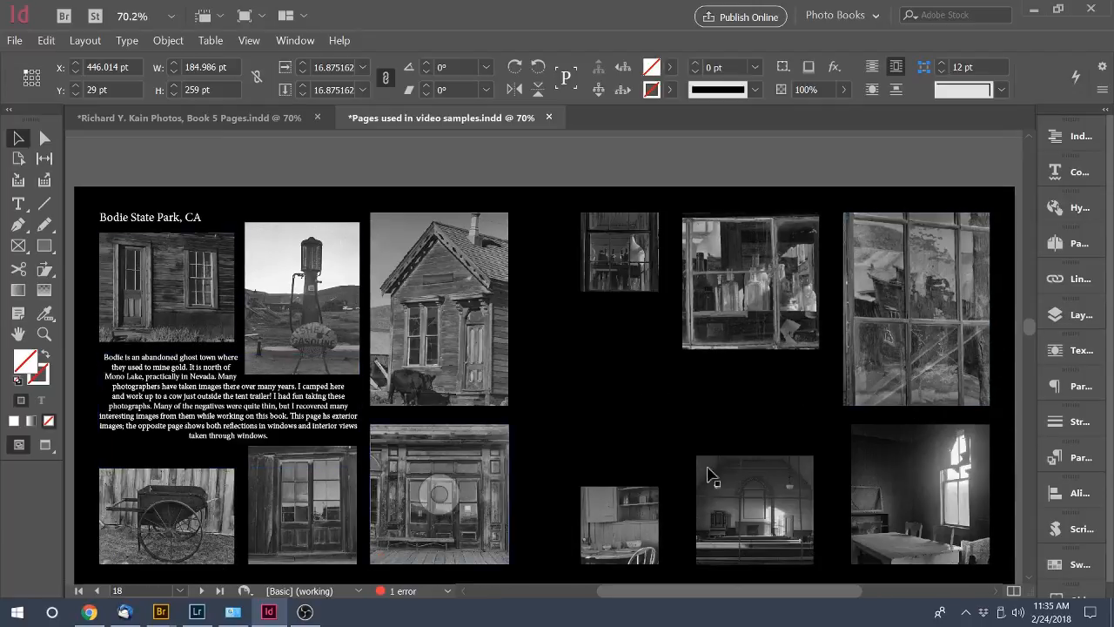
Compare the photo arrangement on the page 18 spread with those on the page 16 and page 6 spreads
left_click_drag(1029, 324, 1028, 304)
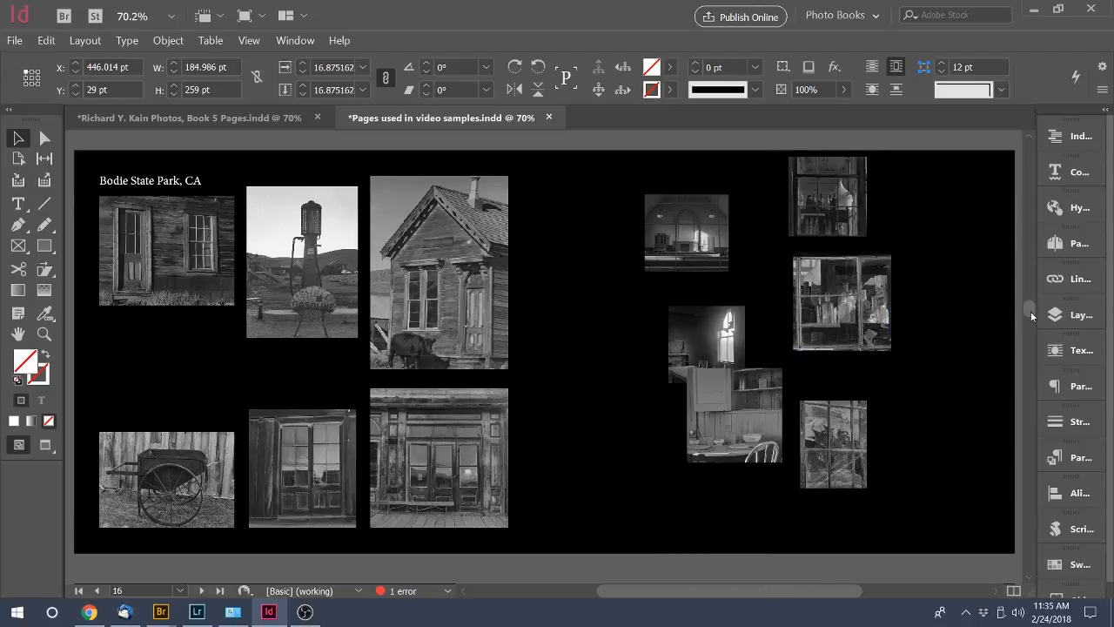
left_click_drag(1029, 312, 1030, 327)
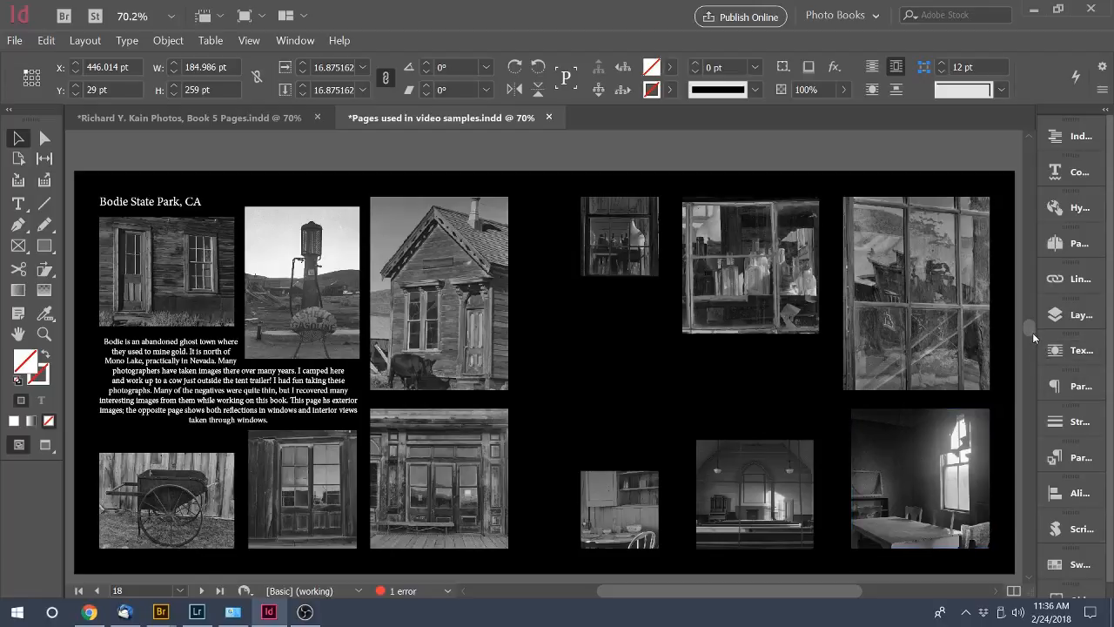
scroll(1030, 329, "down", 4)
scroll(1031, 339, "up", 3)
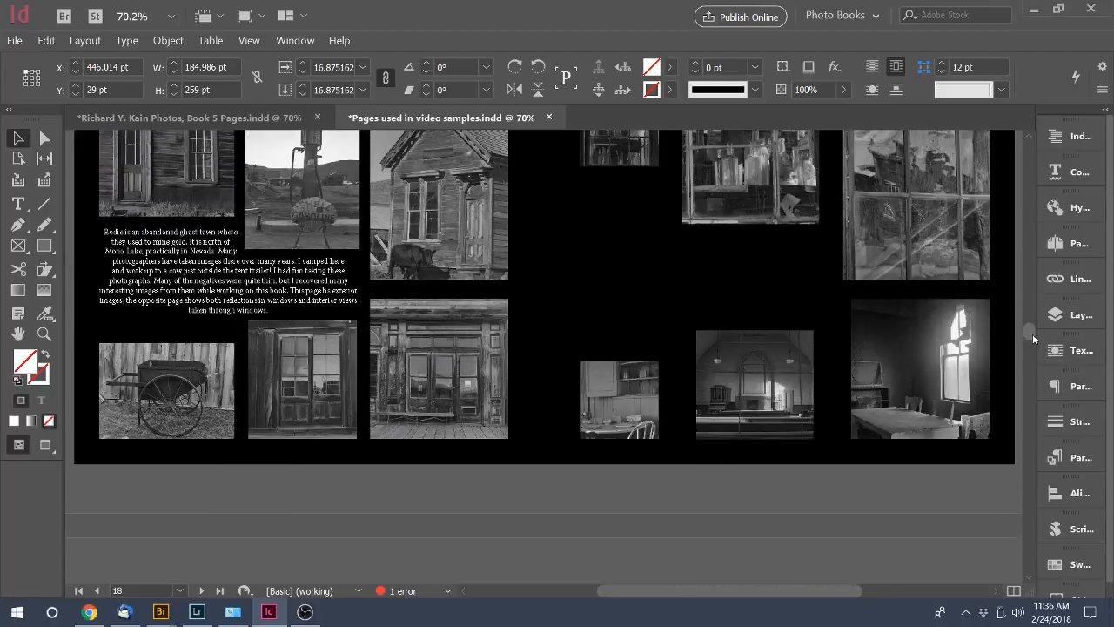
mouse_move(1033, 334)
left_mouse_down()
mouse_move(1030, 342)
mouse_move(1030, 330)
left_mouse_up()
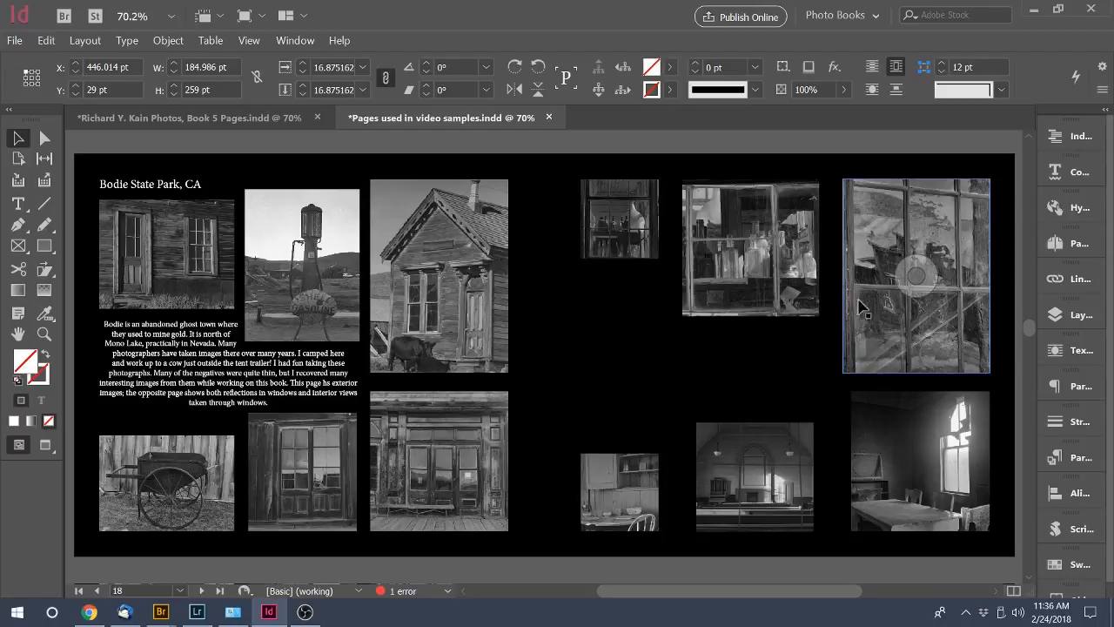
left_click(879, 353)
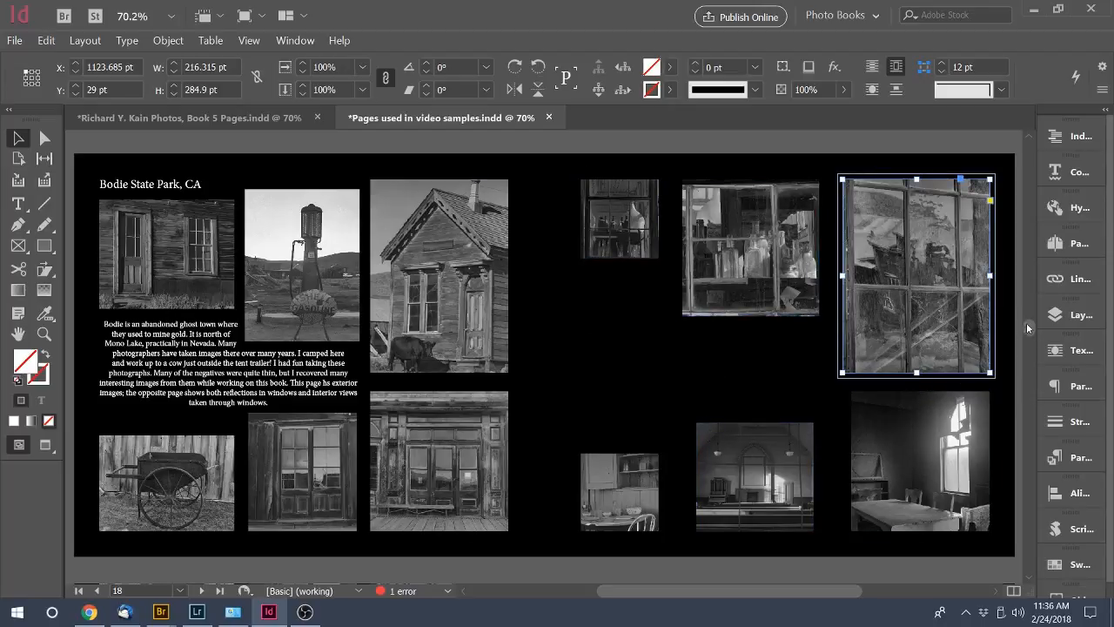
left_click_drag(1029, 325, 1056, 212)
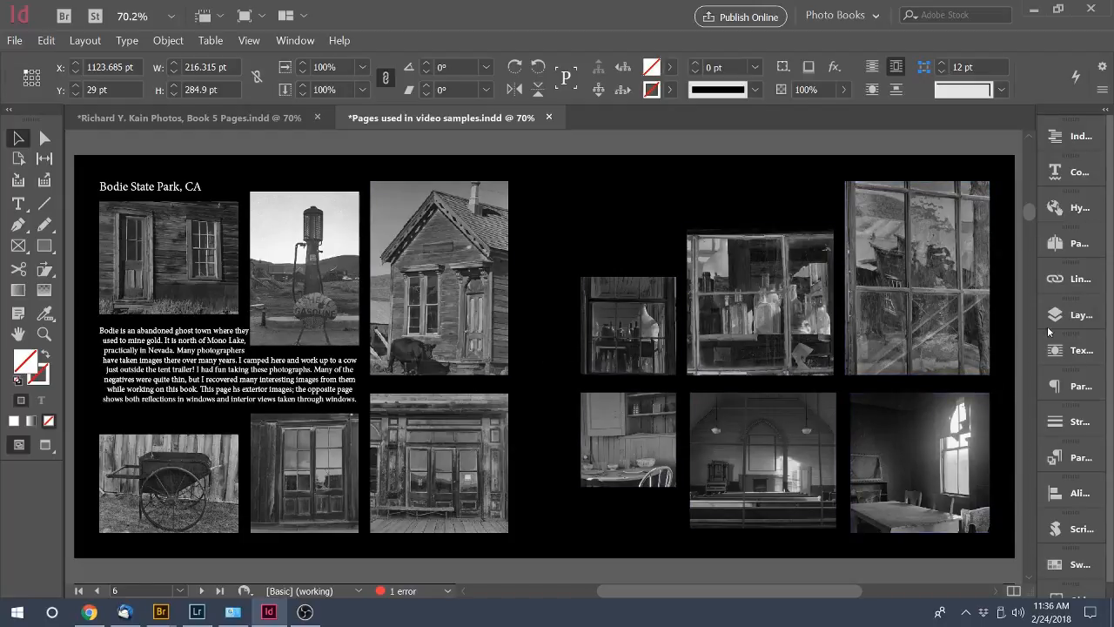
left_click_drag(1033, 214, 1011, 332)
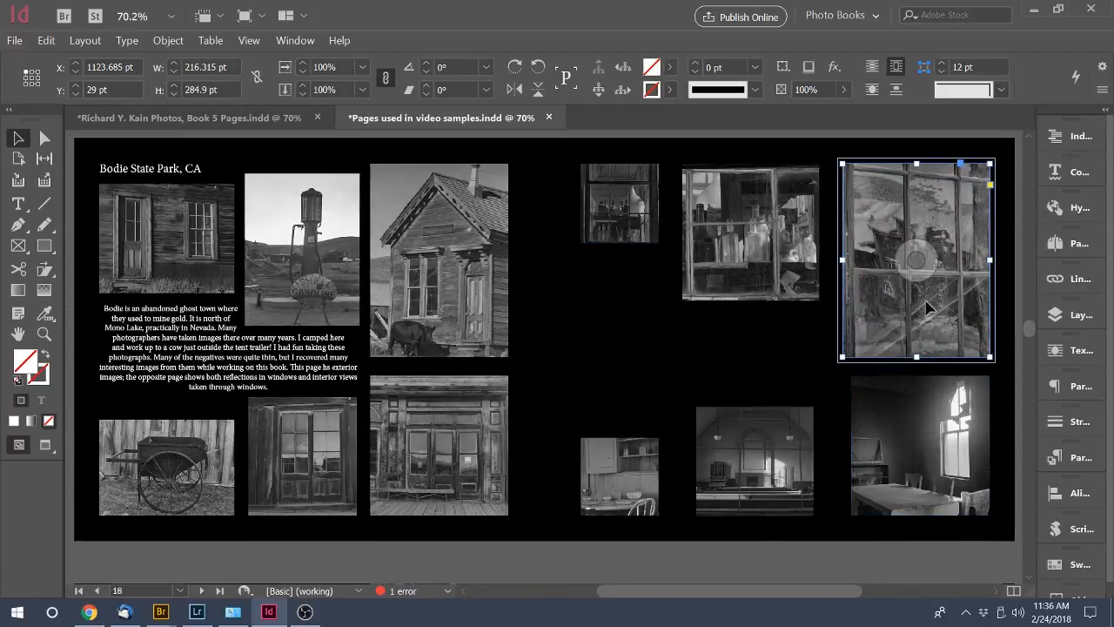
Base the lower-right room photo's width on 100% of the width of the image named w, and accept the arrangement
left_click(897, 417)
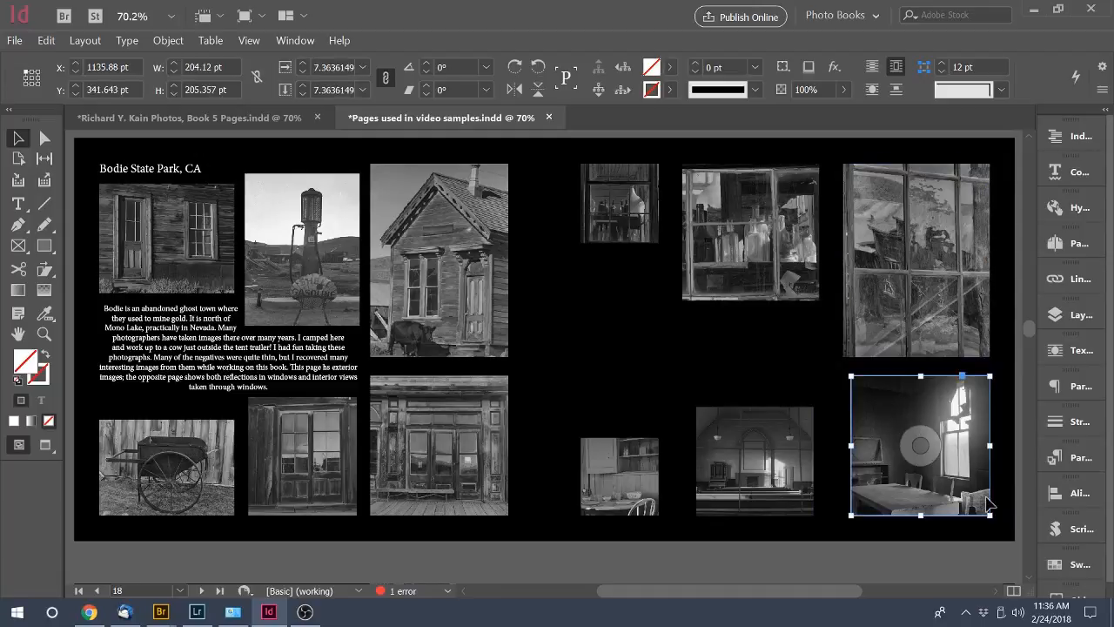
key("ctrl+alt+l")
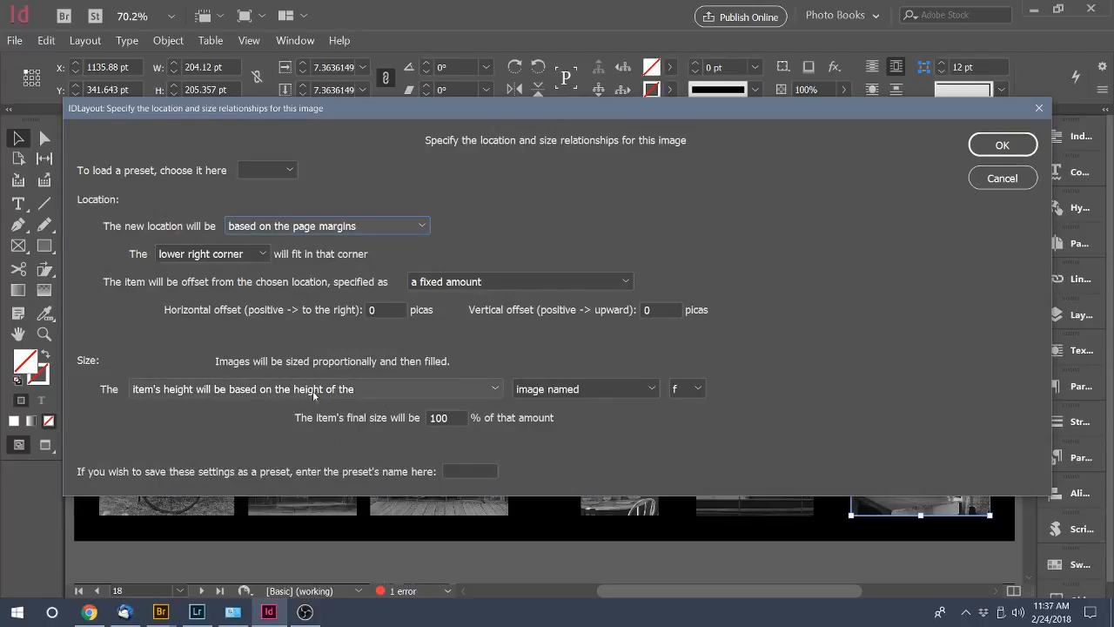
left_click_drag(800, 109, 487, 140)
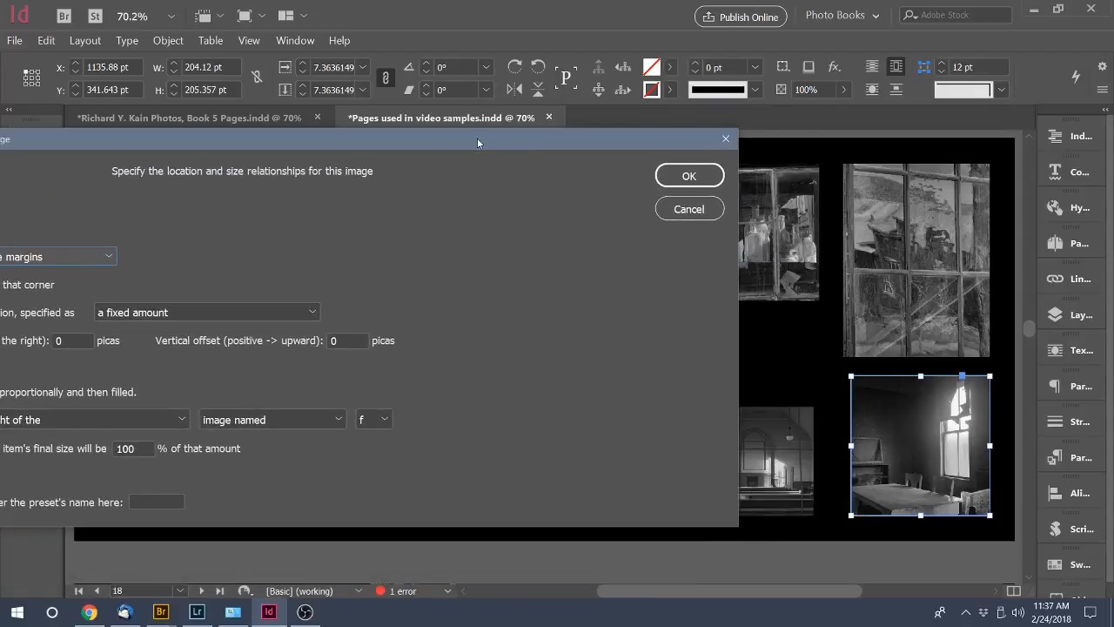
left_click_drag(477, 142, 785, 63)
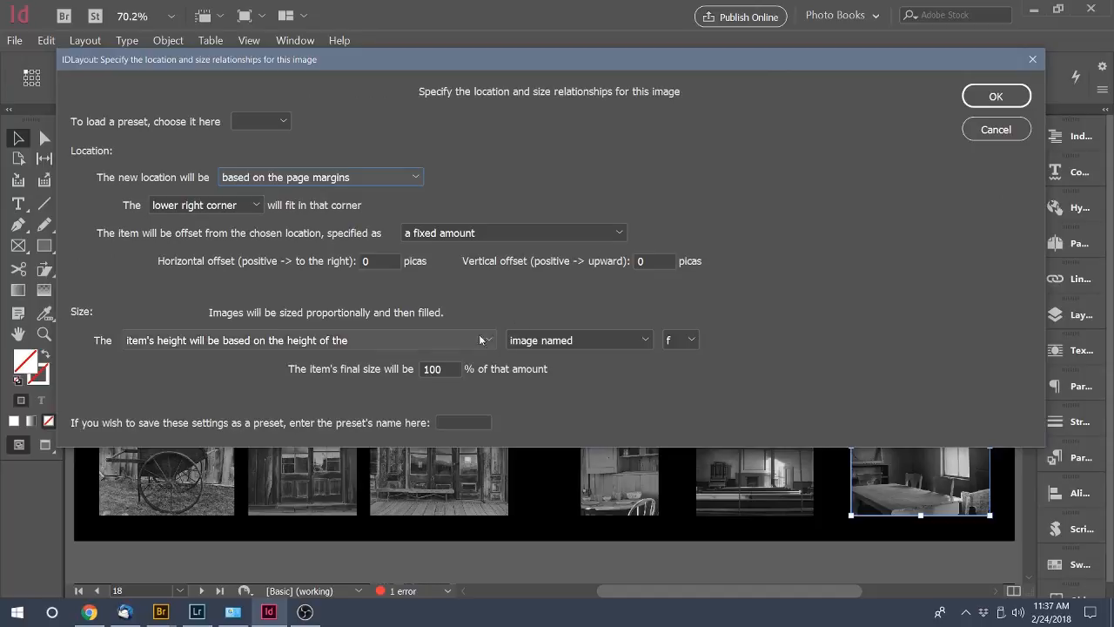
left_click(488, 340)
left_click(448, 380)
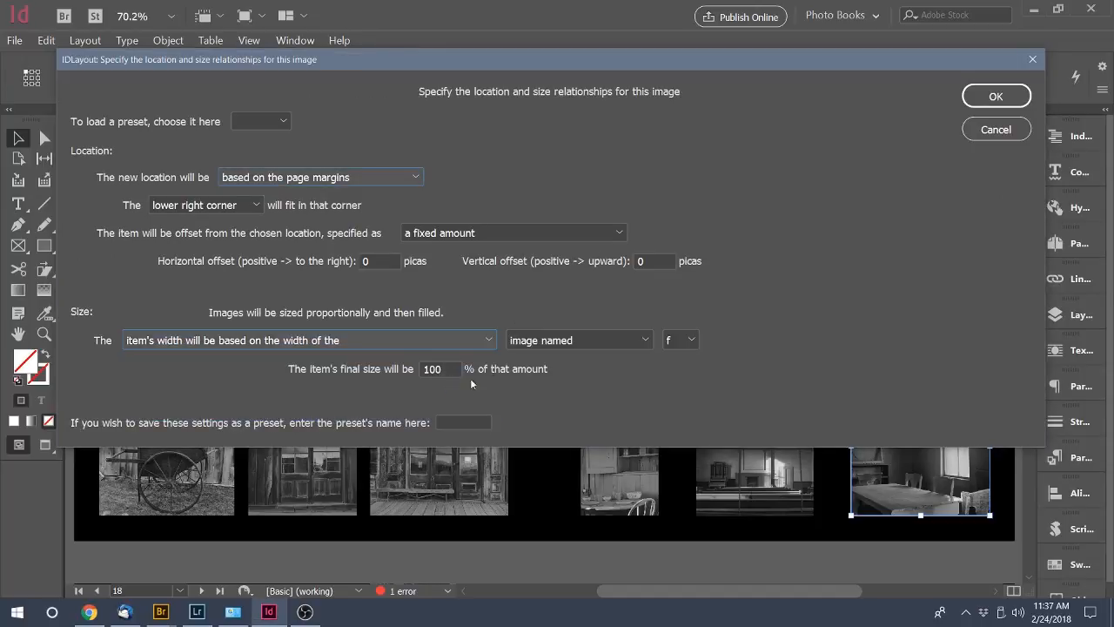
left_click(690, 341)
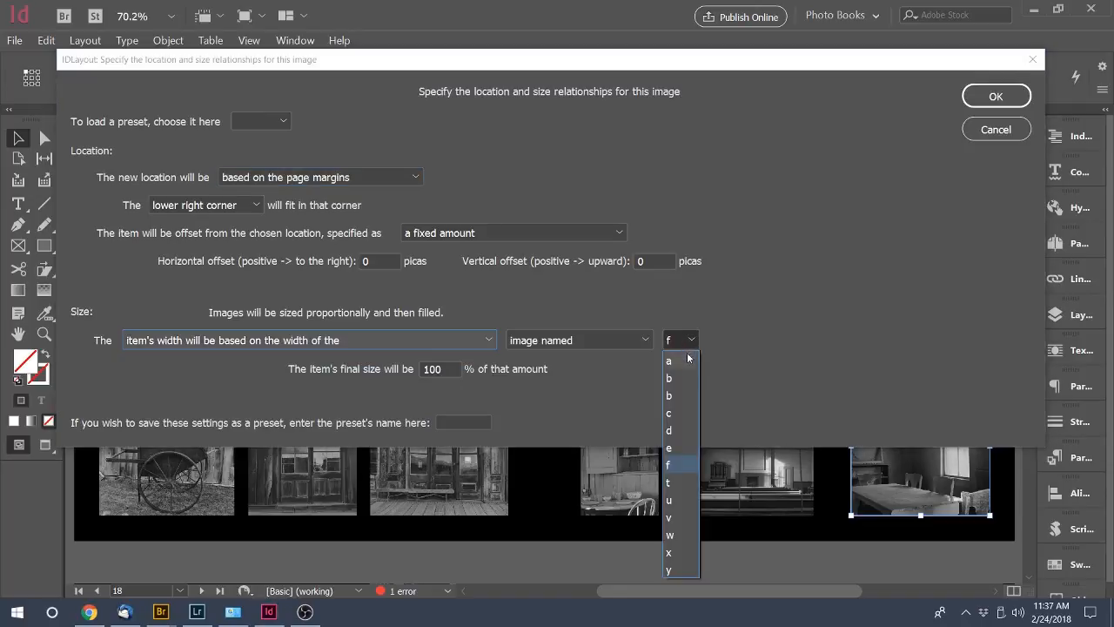
left_click(683, 536)
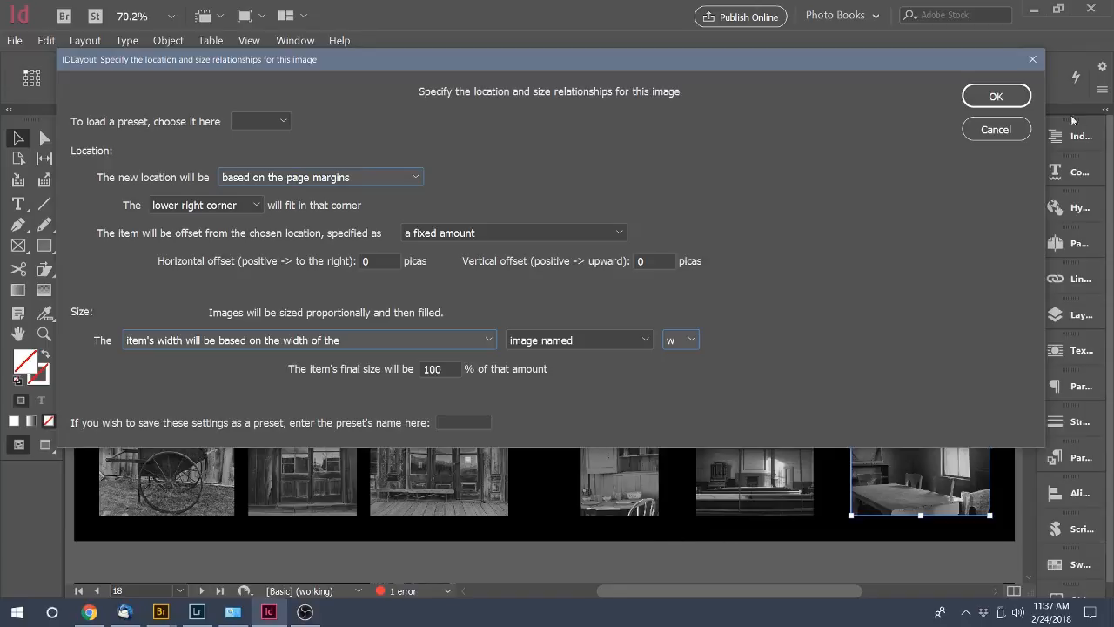
left_click(1010, 97)
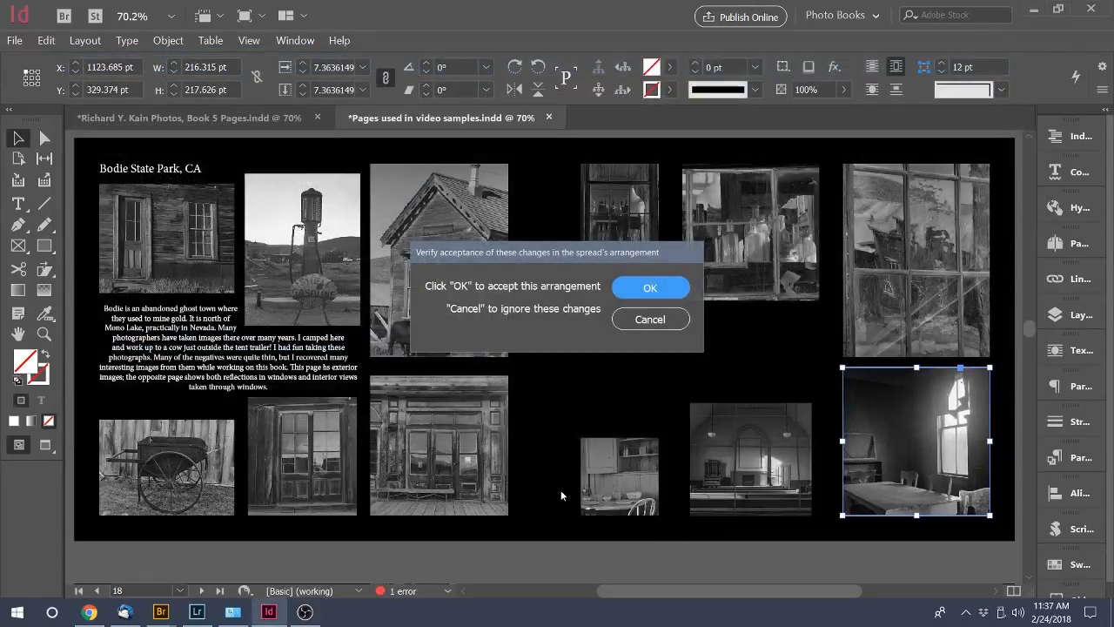
left_click(667, 294)
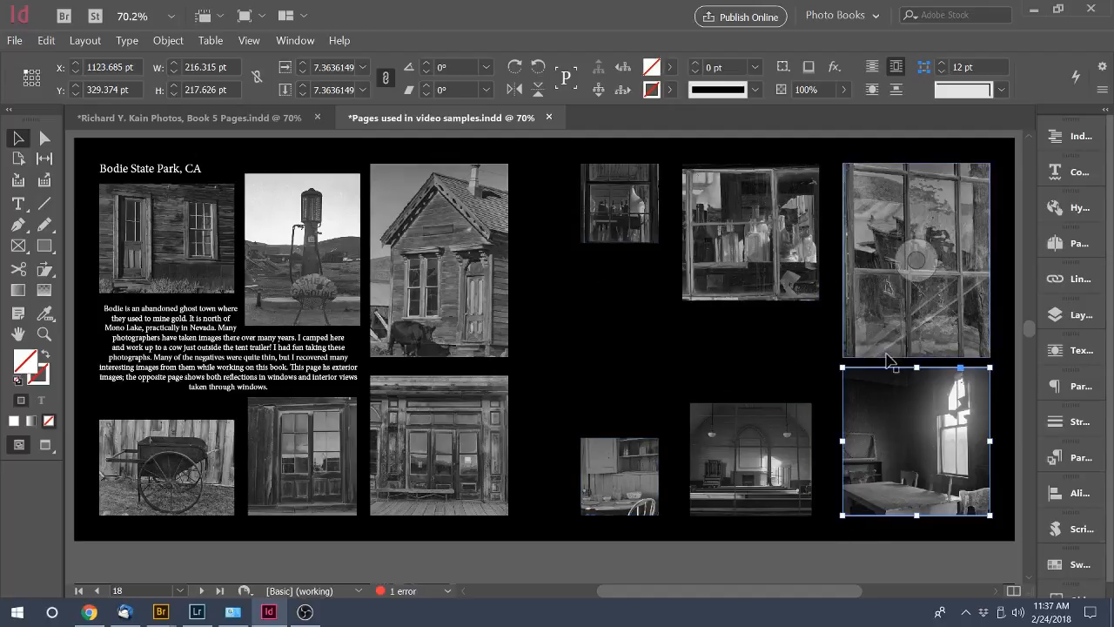
Base the location of the small window photo in the right page's upper-left corner on the margins of the item named w
left_click(614, 232)
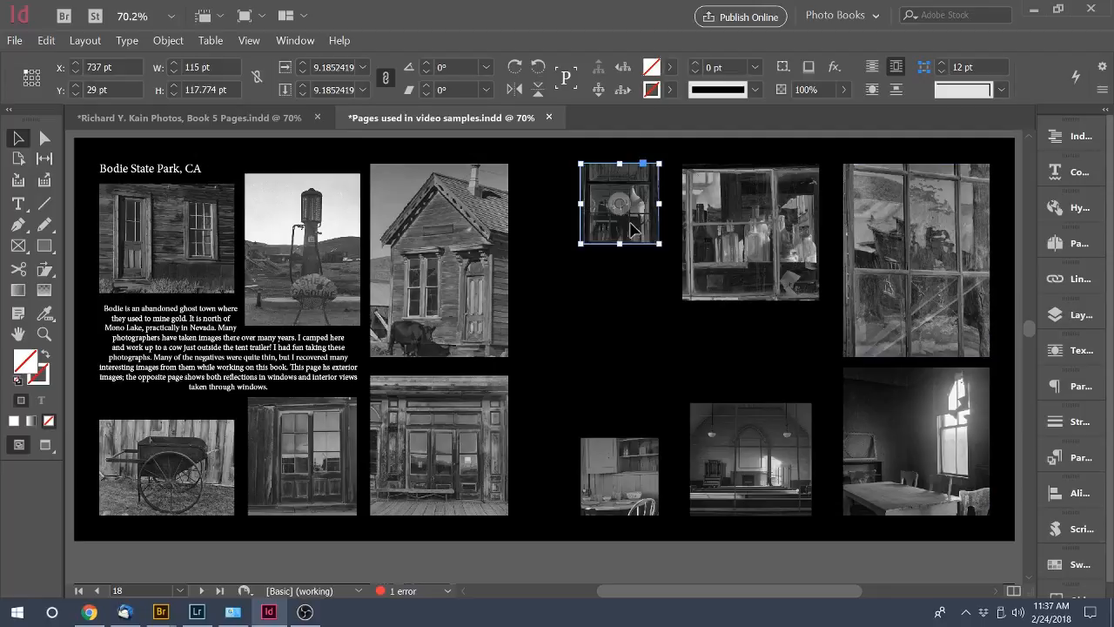
key("ctrl+alt+l")
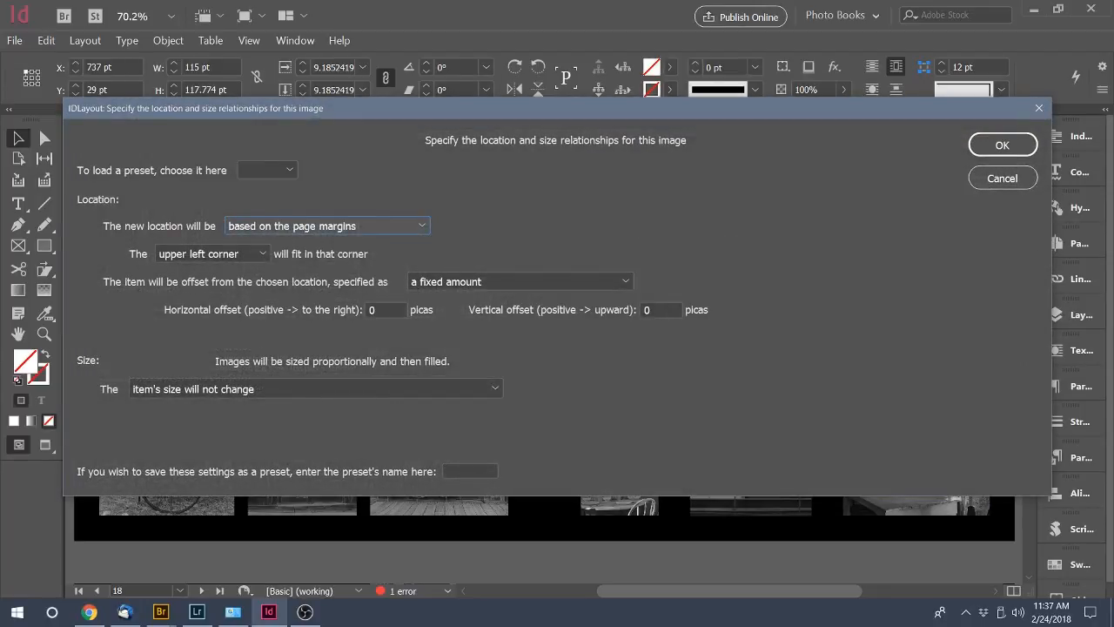
left_click(424, 228)
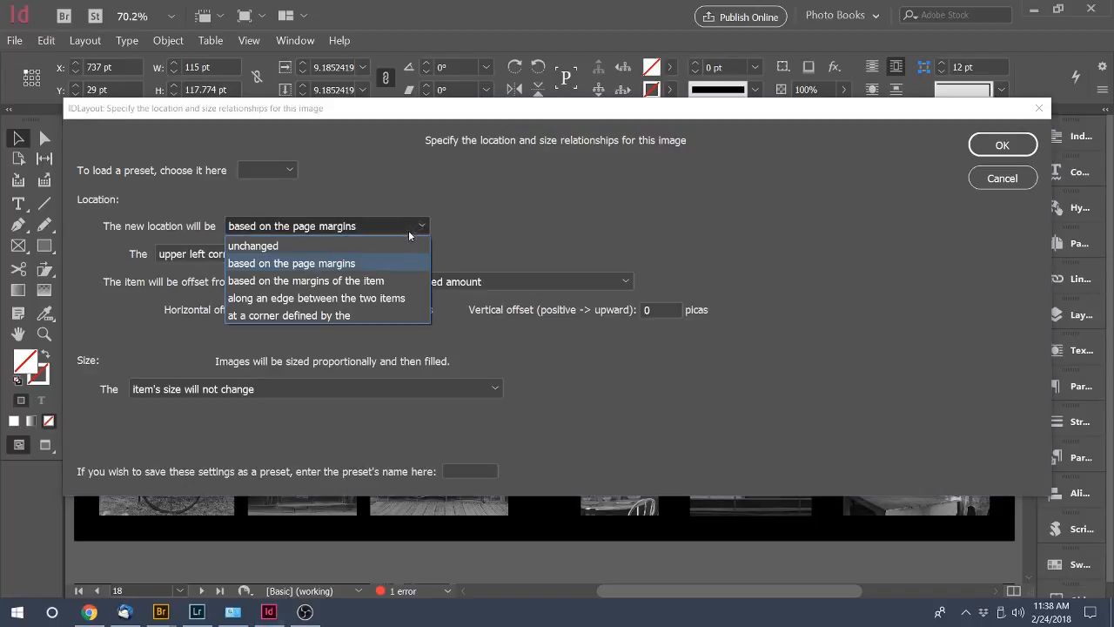
left_click(383, 279)
left_click_drag(687, 108, 679, 342)
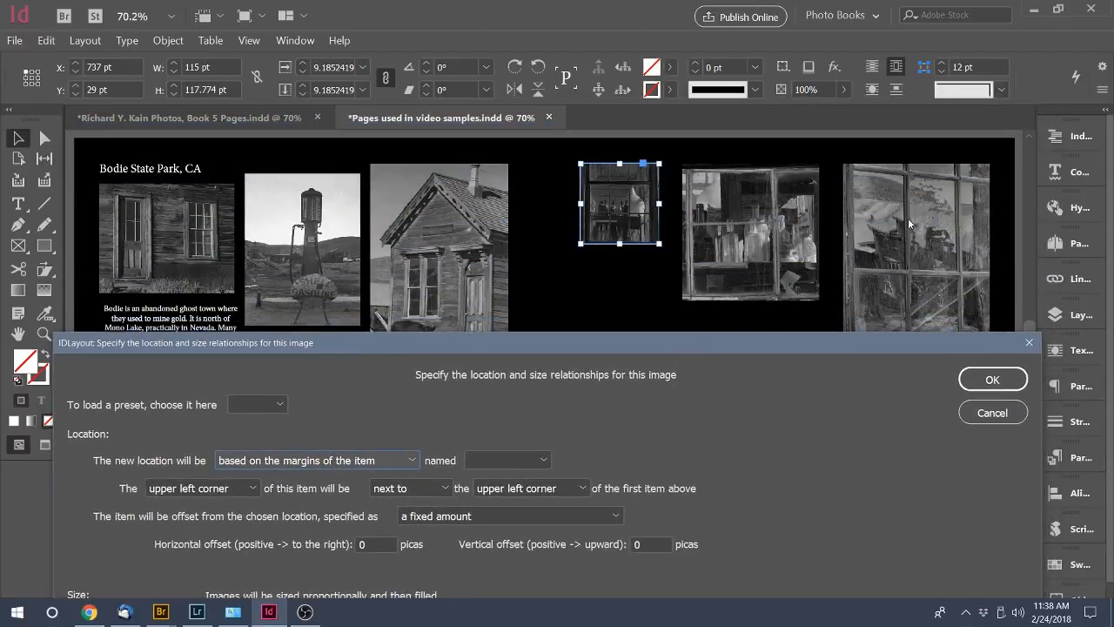
left_click_drag(817, 346, 801, 424)
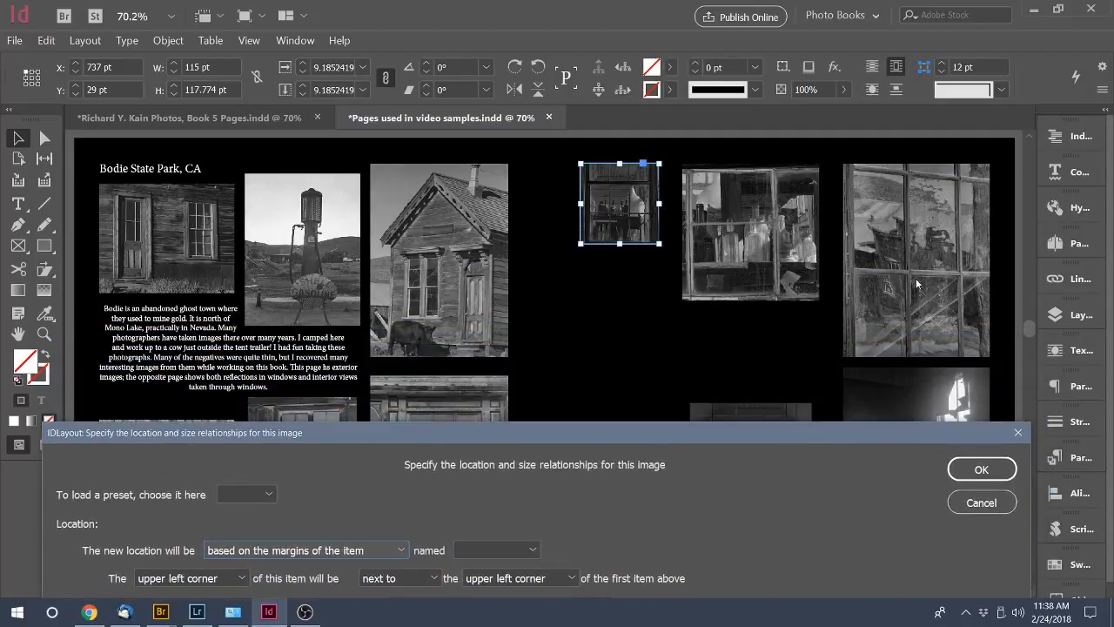
left_click_drag(586, 442, 623, 146)
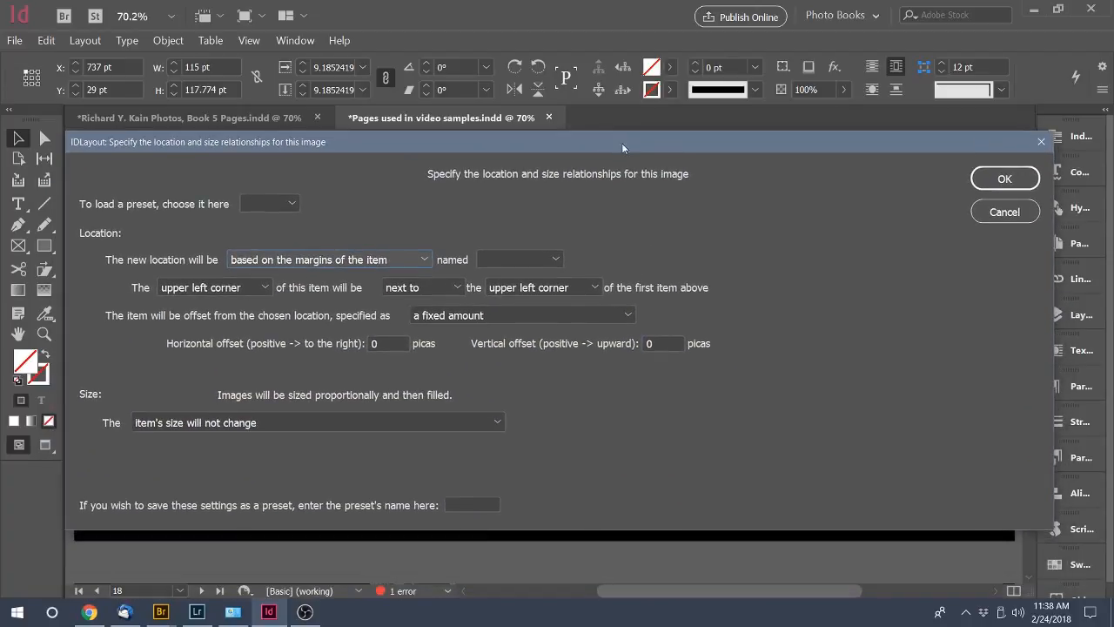
left_click(555, 260)
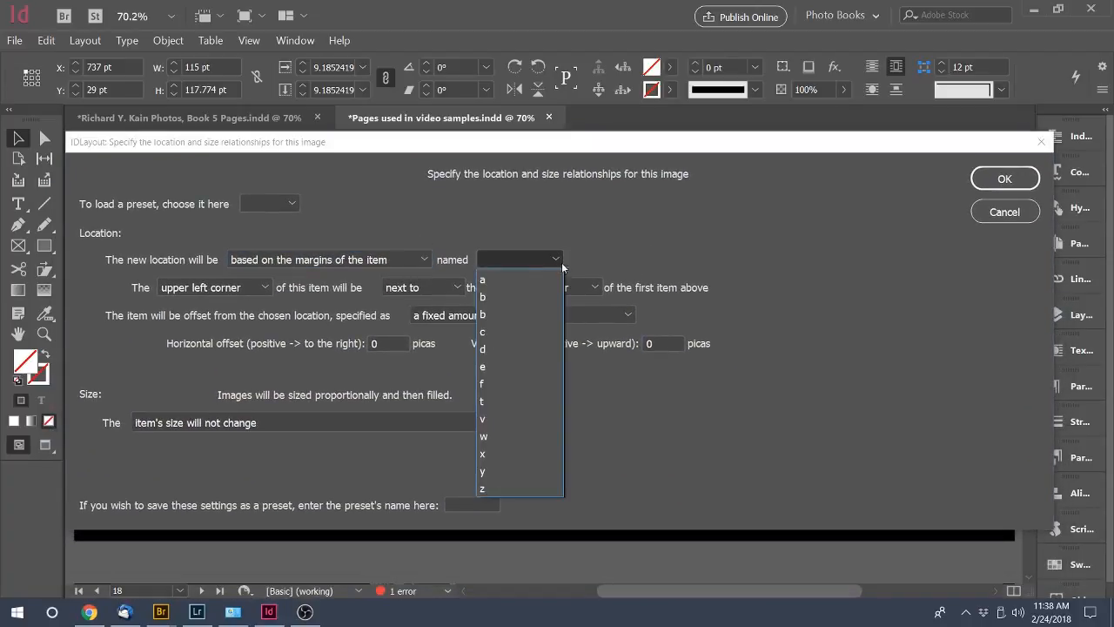
left_click(512, 437)
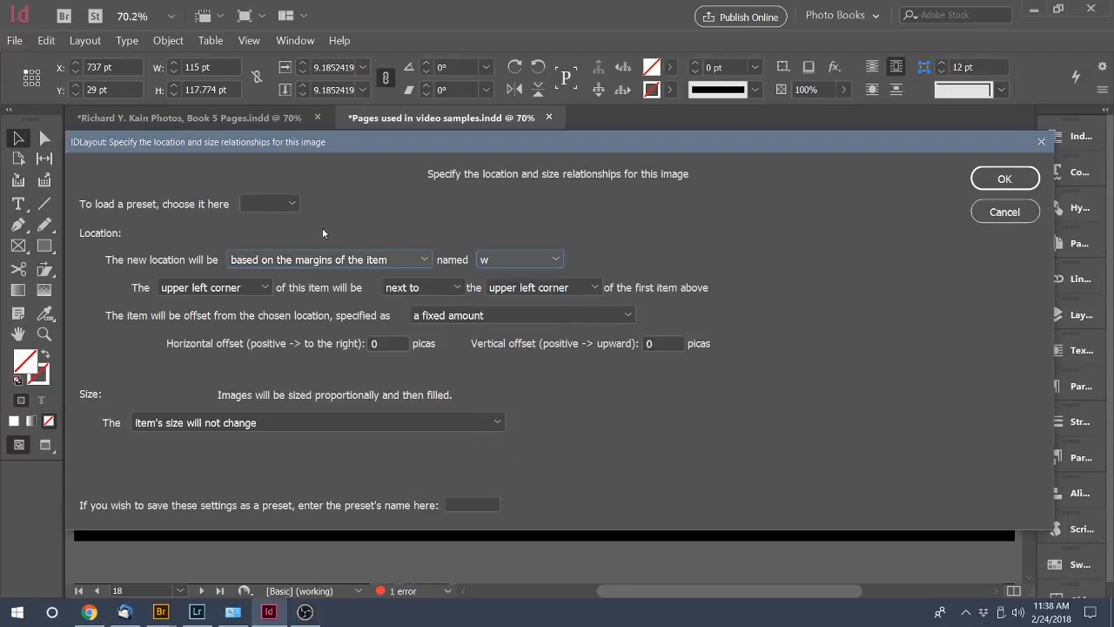
Specify the small window photo's bottom as aligned with the bottom of item w, and accept the arrangement
left_click(256, 286)
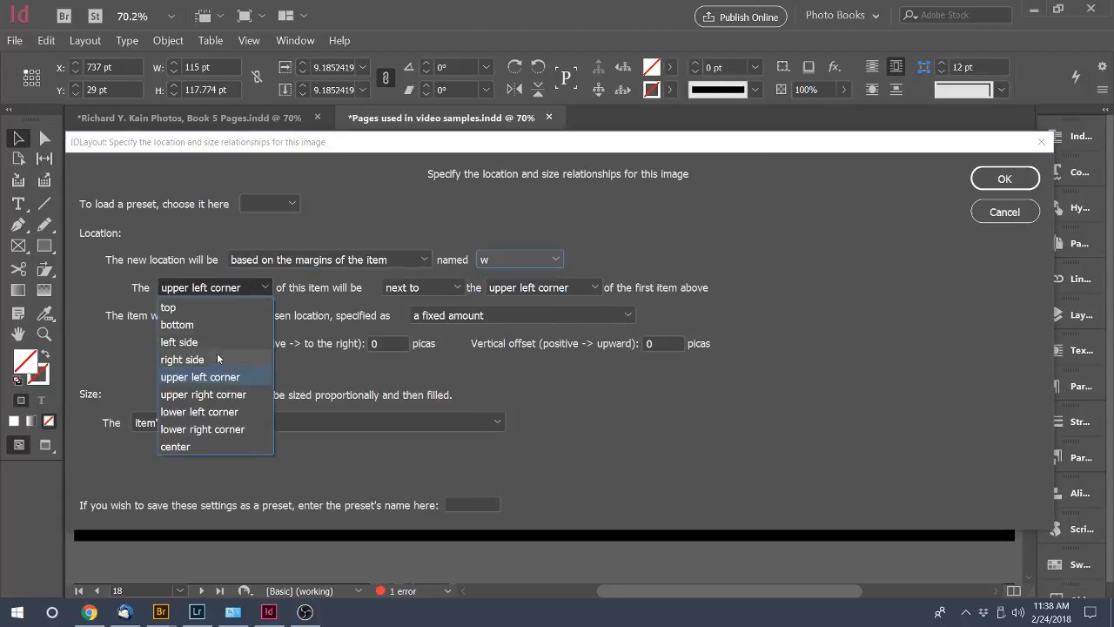
left_click(217, 325)
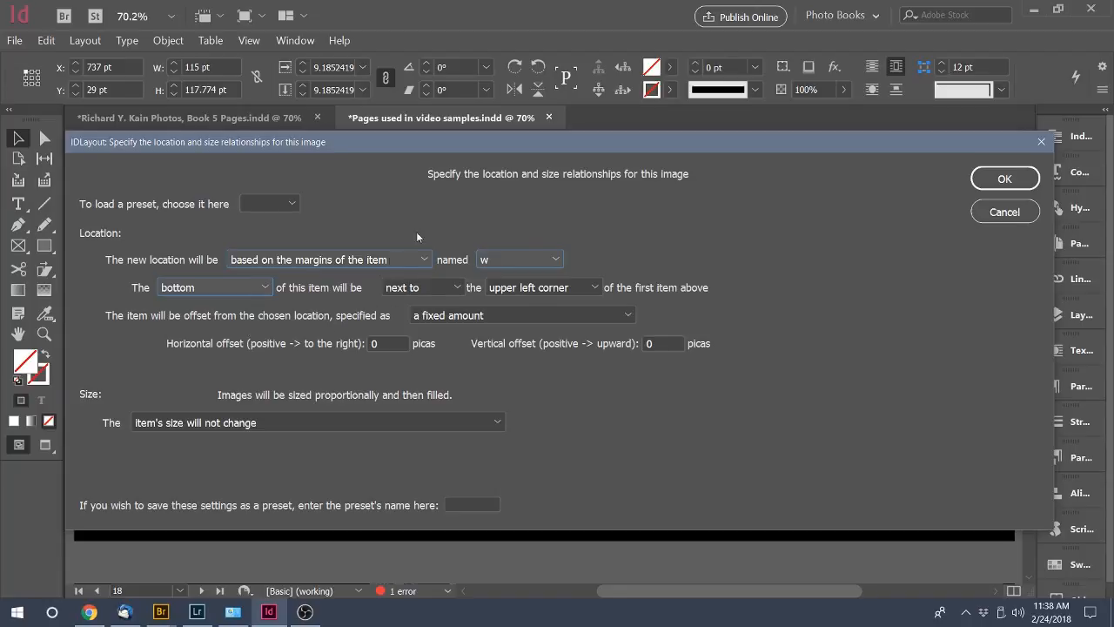
left_click(587, 290)
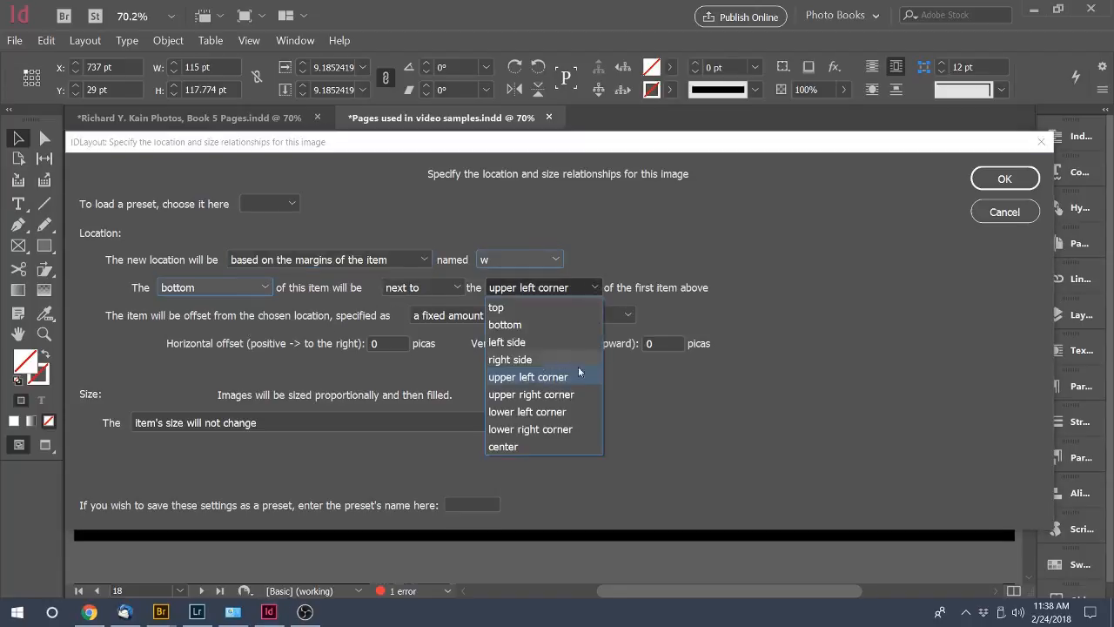
left_click(550, 325)
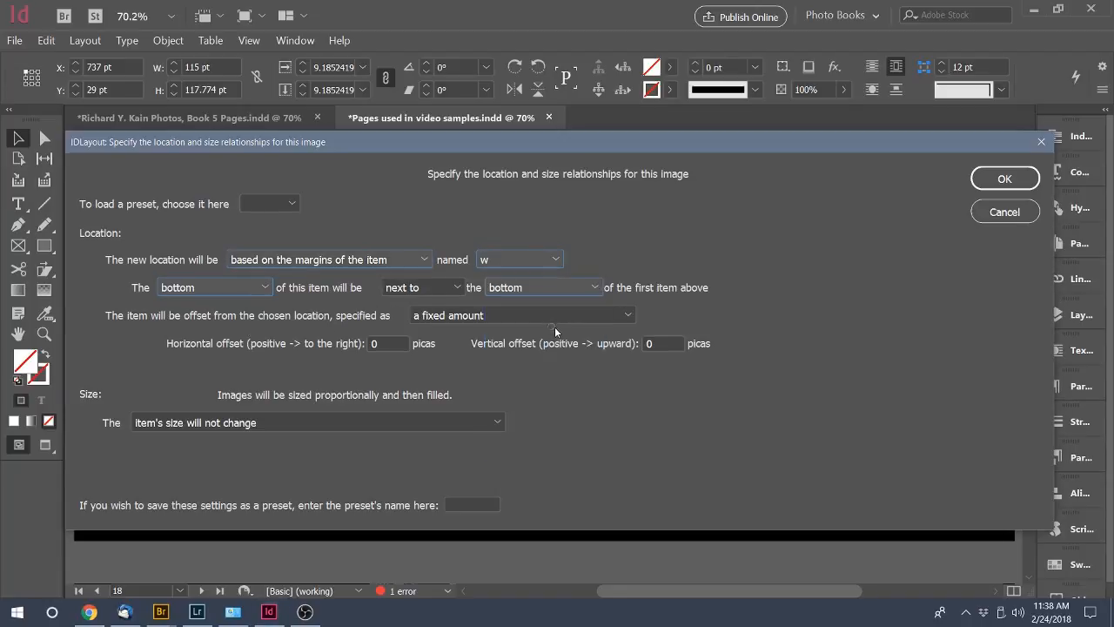
left_click(457, 290)
left_click(410, 325)
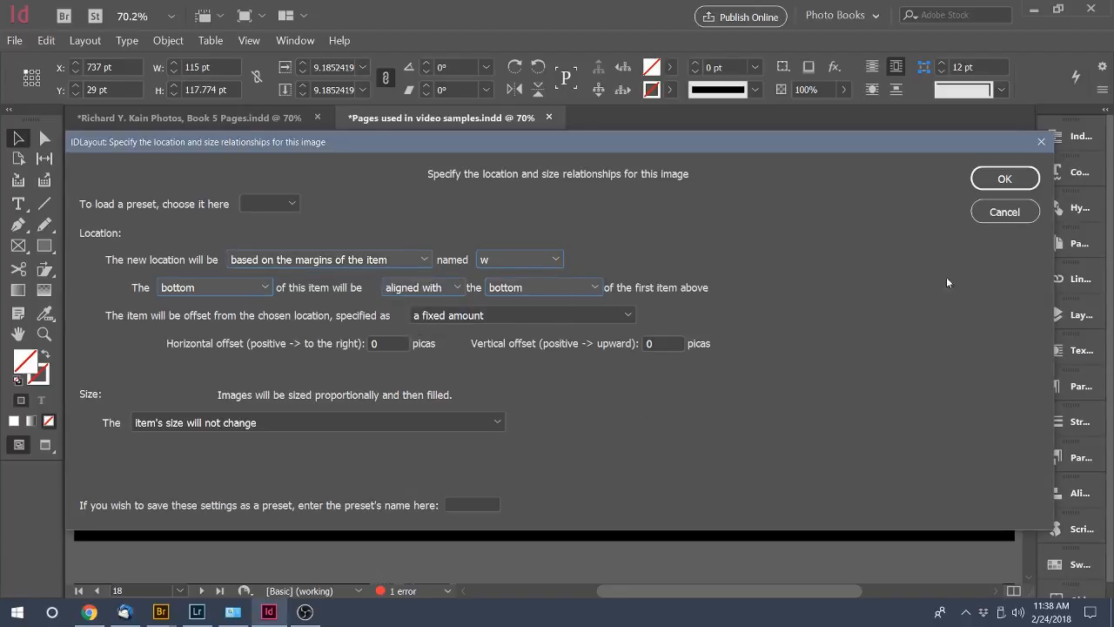
left_click(1005, 178)
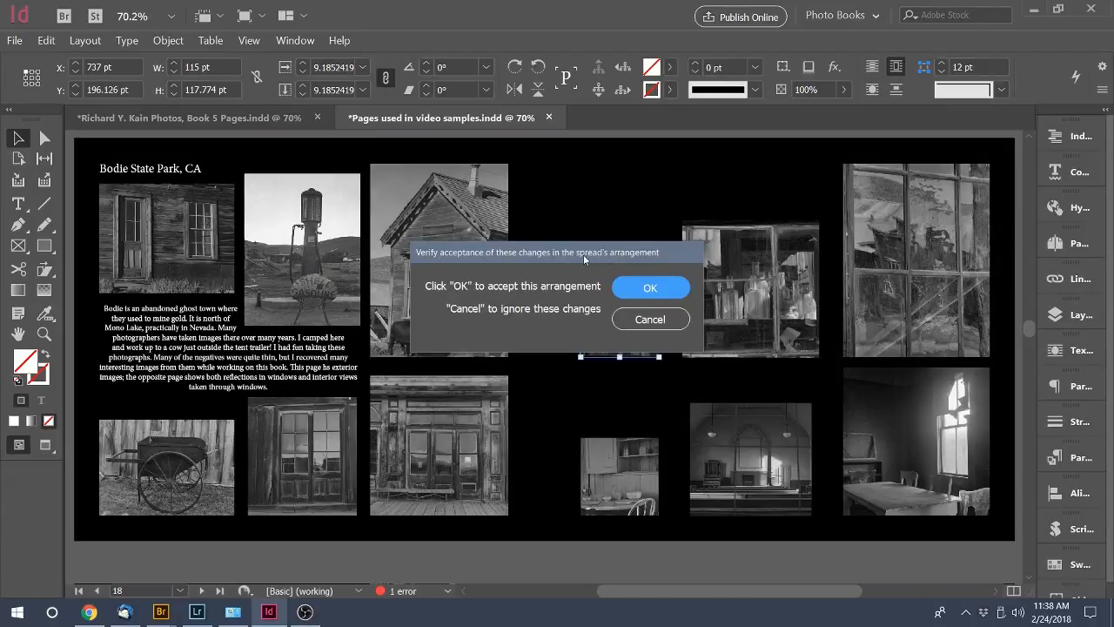
left_click_drag(583, 254, 443, 214)
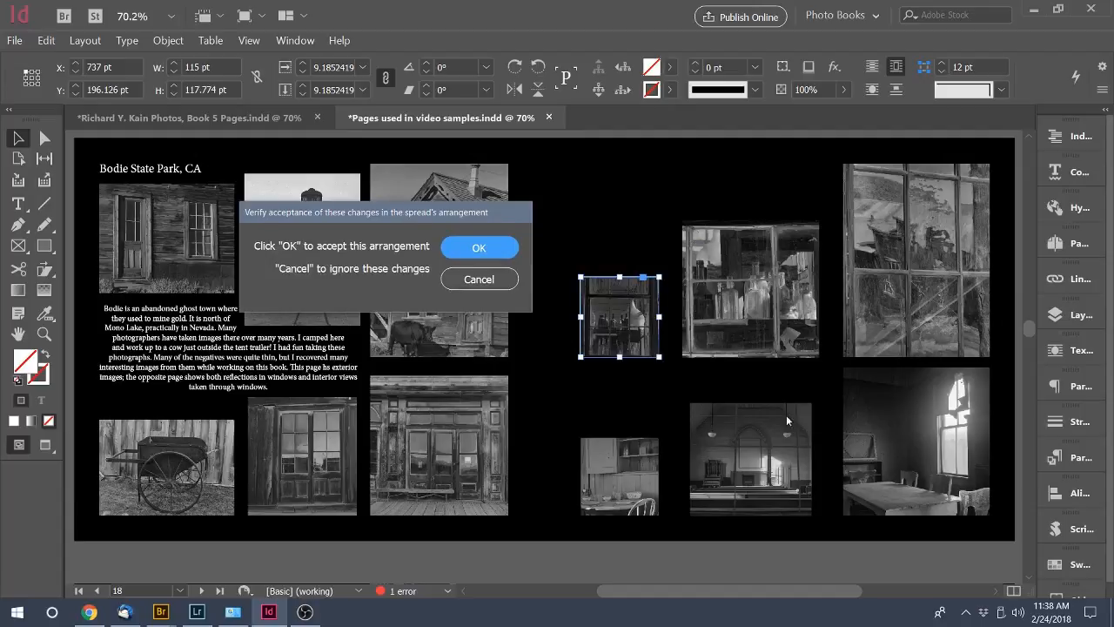
left_click(487, 249)
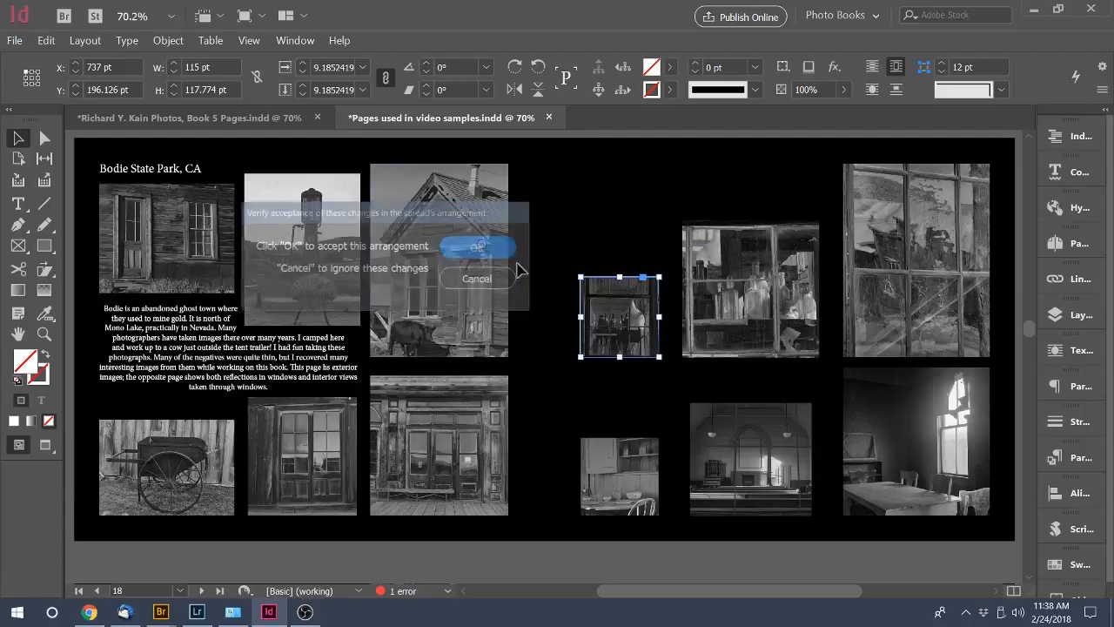
Base the location of the small kitchen photo in the right page's lower-left corner on the margins of the item named z
left_click(620, 470)
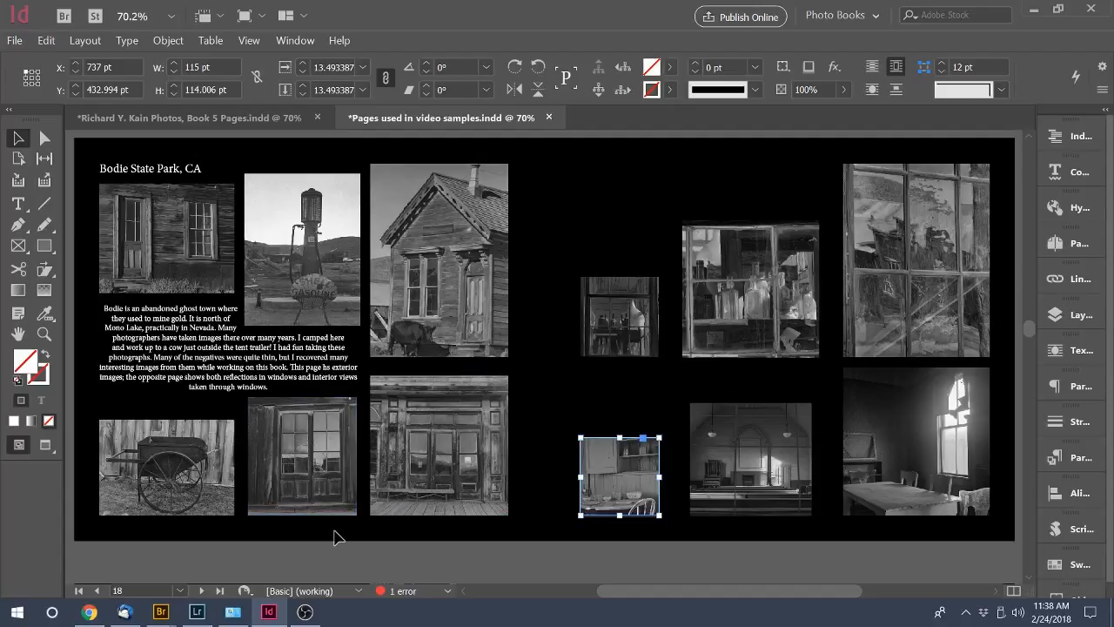
key("F5")
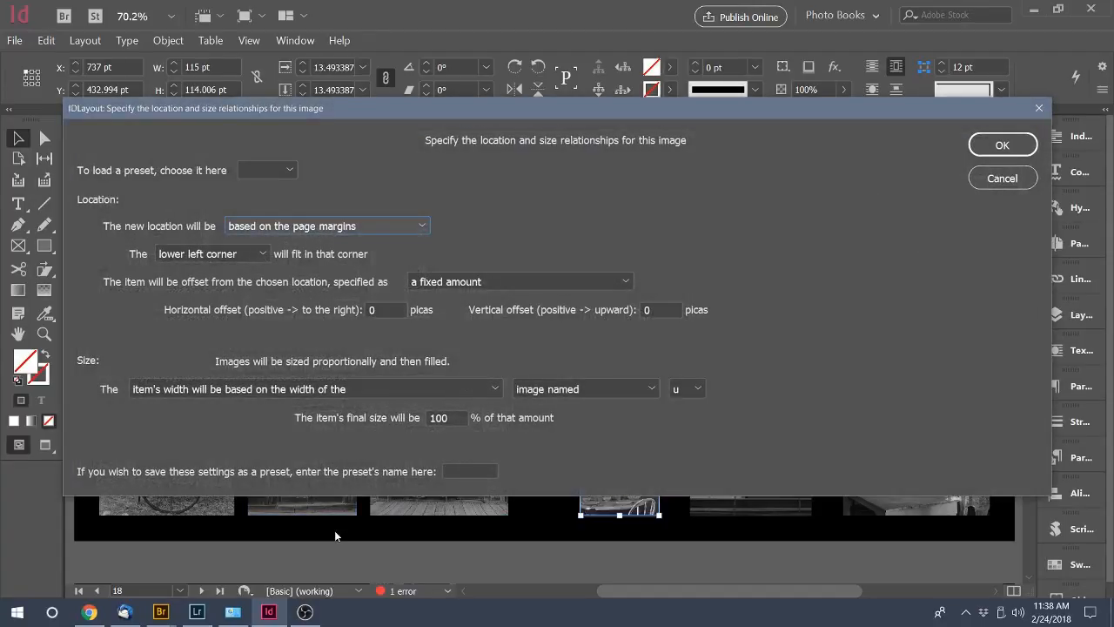
left_click(421, 226)
left_click(381, 283)
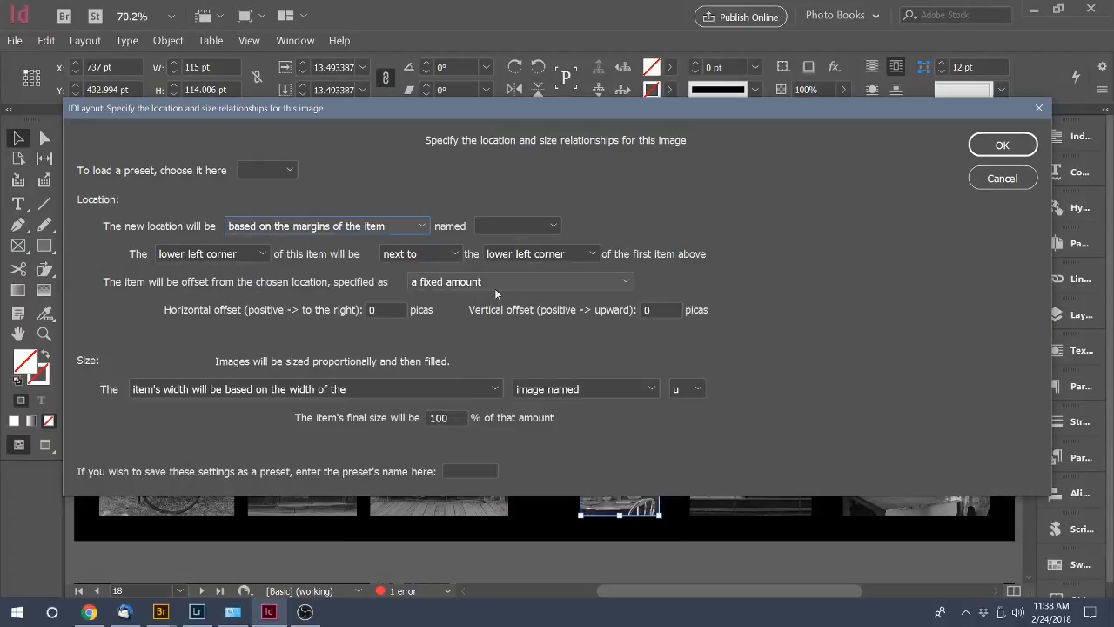
left_click(548, 225)
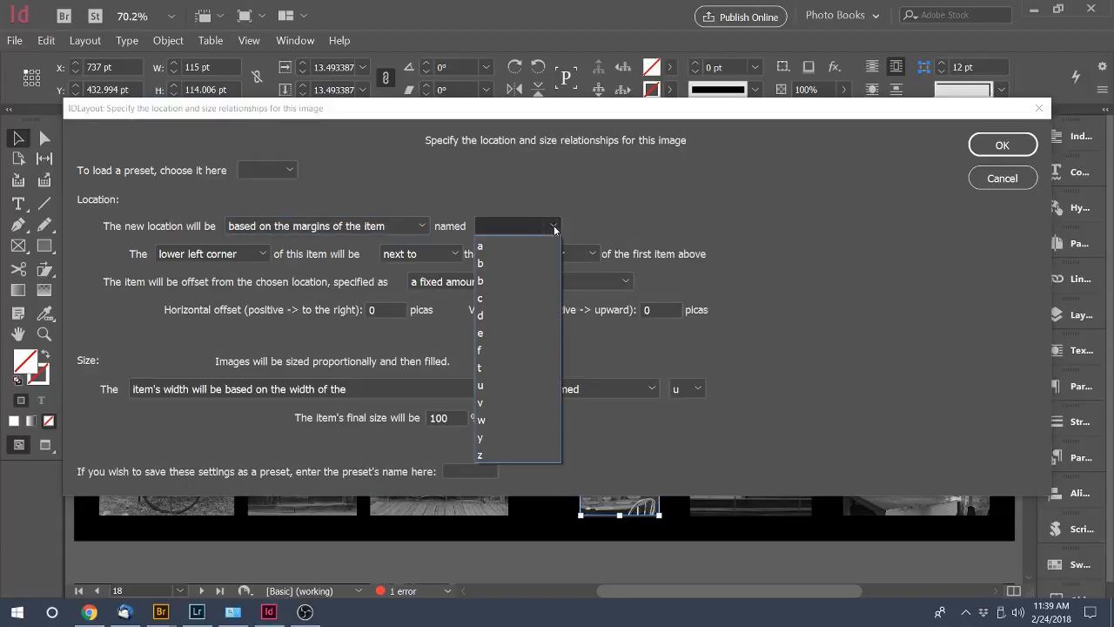
left_click(521, 455)
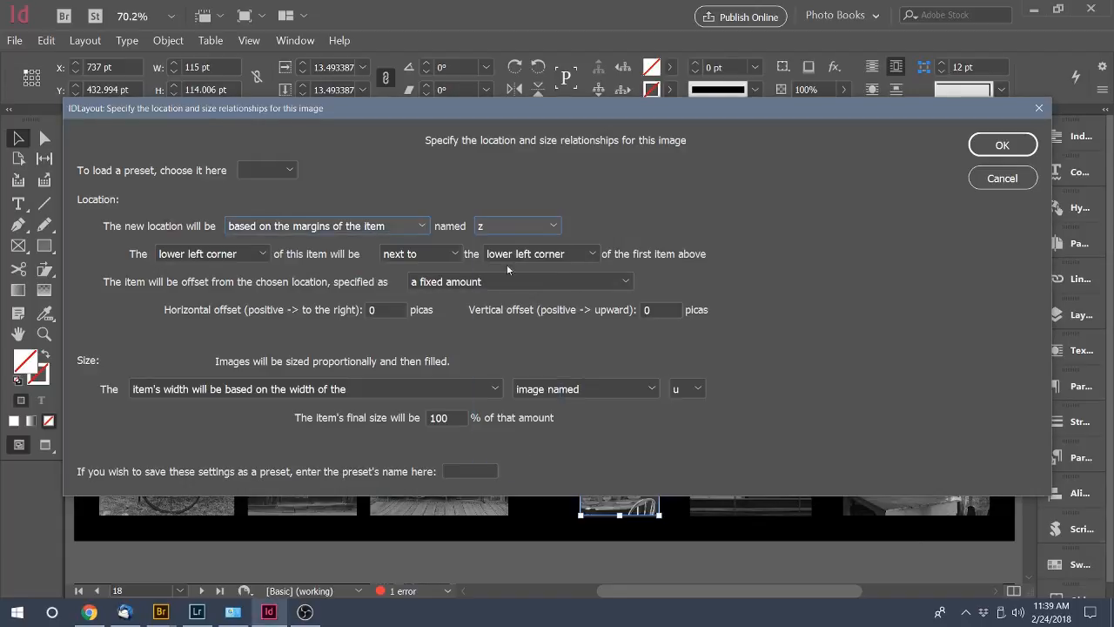
Specify the small kitchen photo's top as aligned with the top of item z, and accept the arrangement
left_click(259, 254)
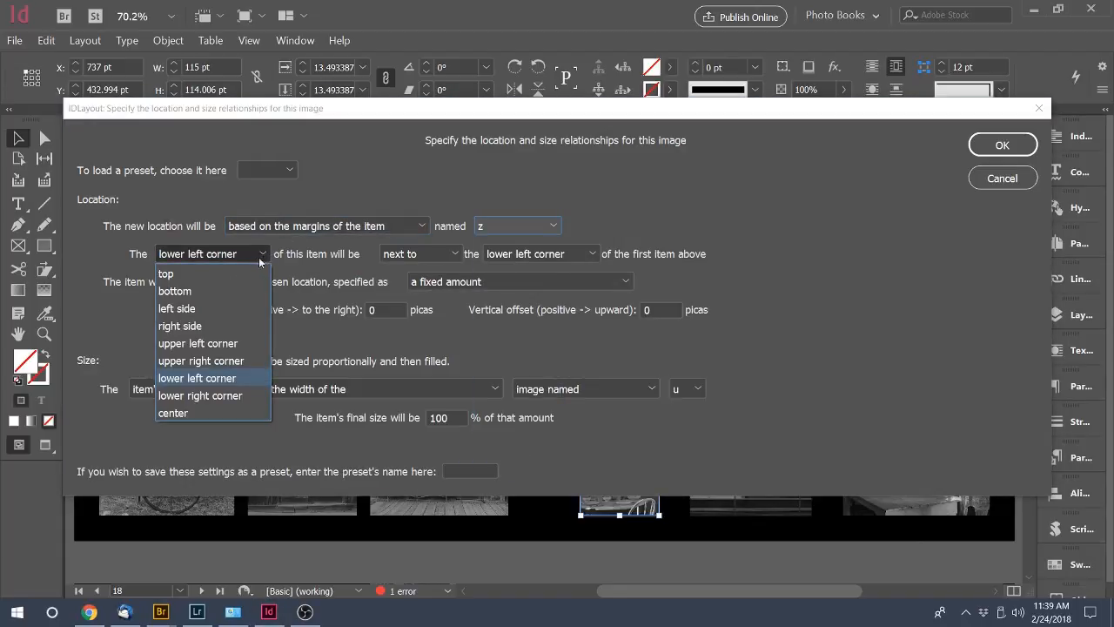
left_click(185, 274)
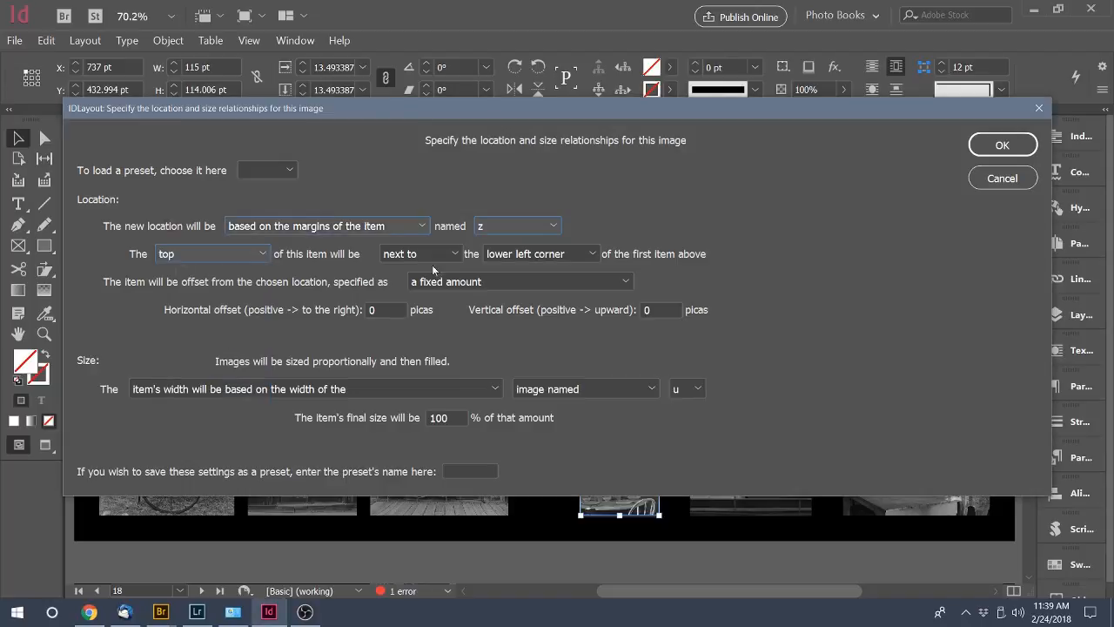
left_click(590, 254)
left_click(527, 273)
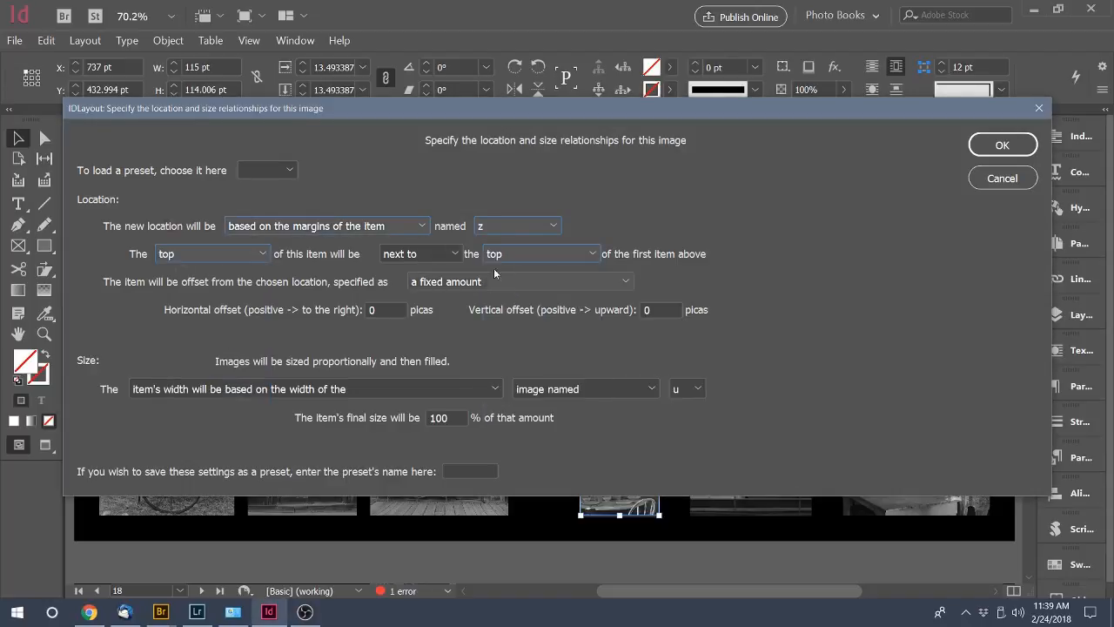
left_click(449, 256)
left_click(409, 269)
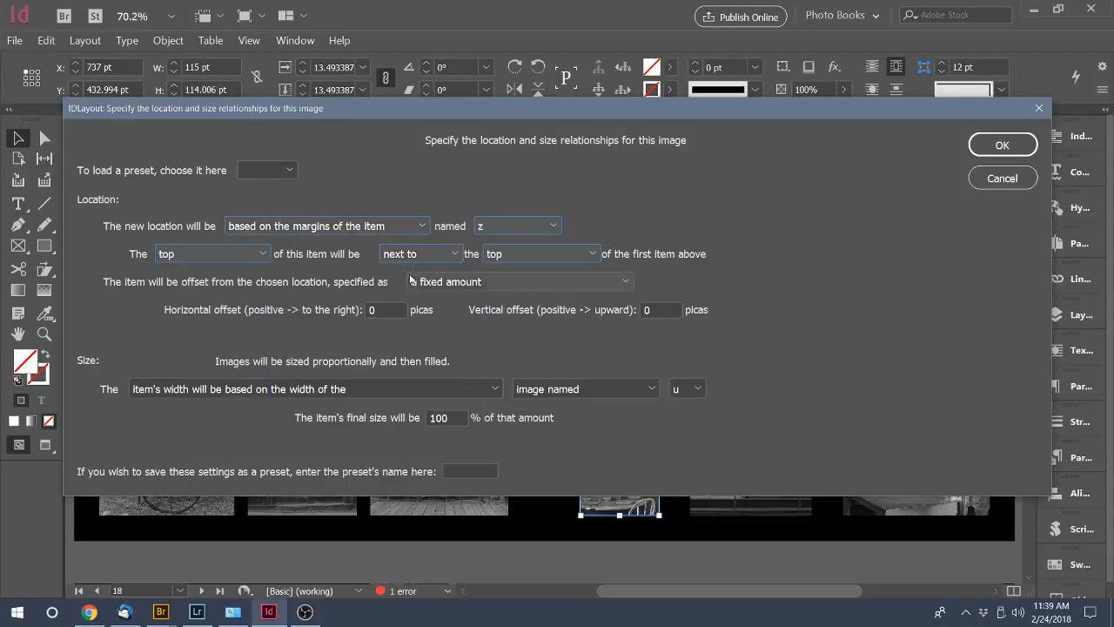
left_click(452, 255)
left_click(436, 295)
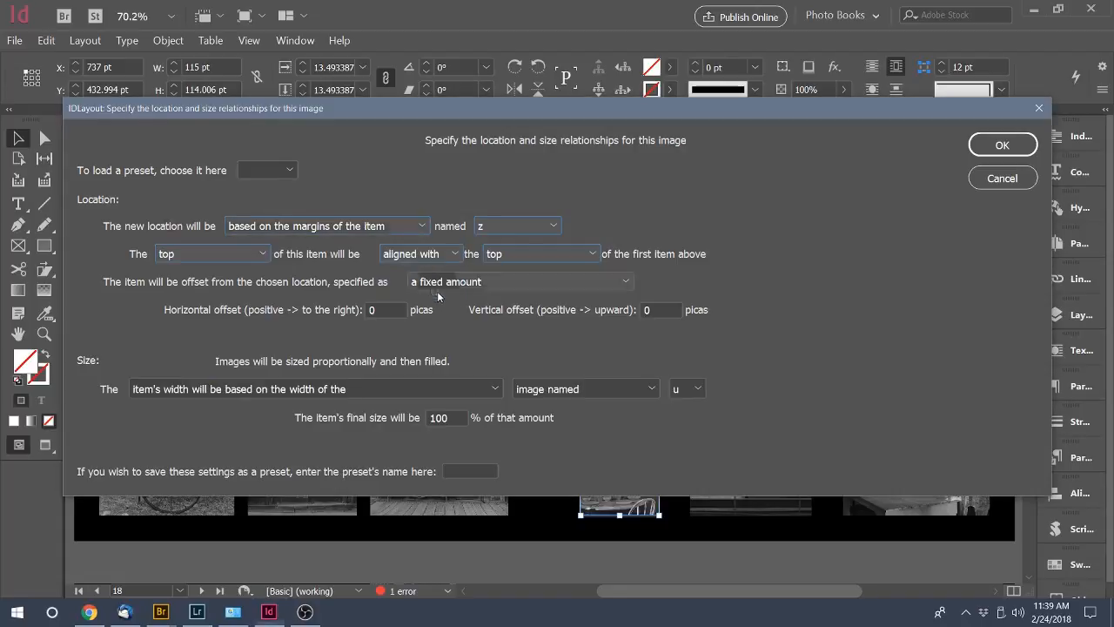
left_click(1031, 149)
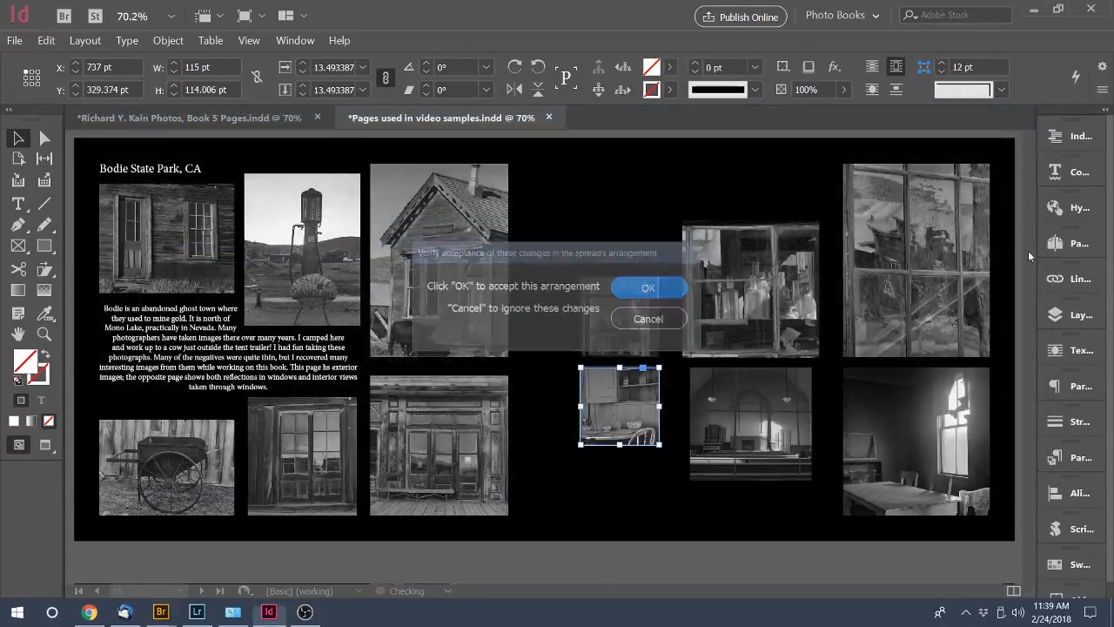
left_click(628, 287)
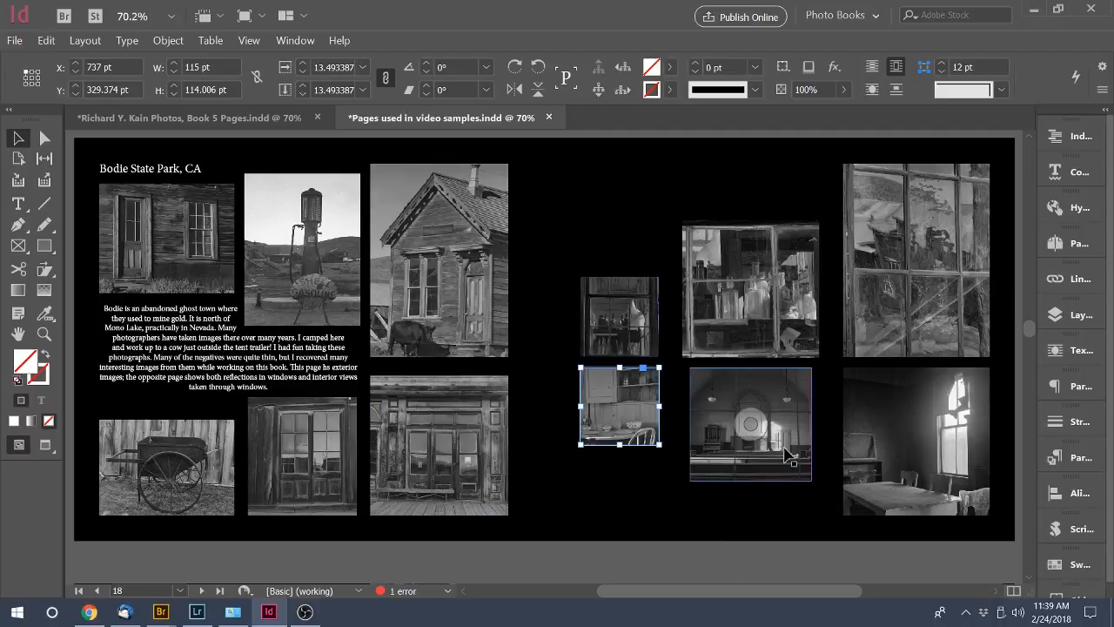
Select the right page's lower-middle church interior photo on page 18 and compare the arrangement with the page 6 spread
left_click(754, 460)
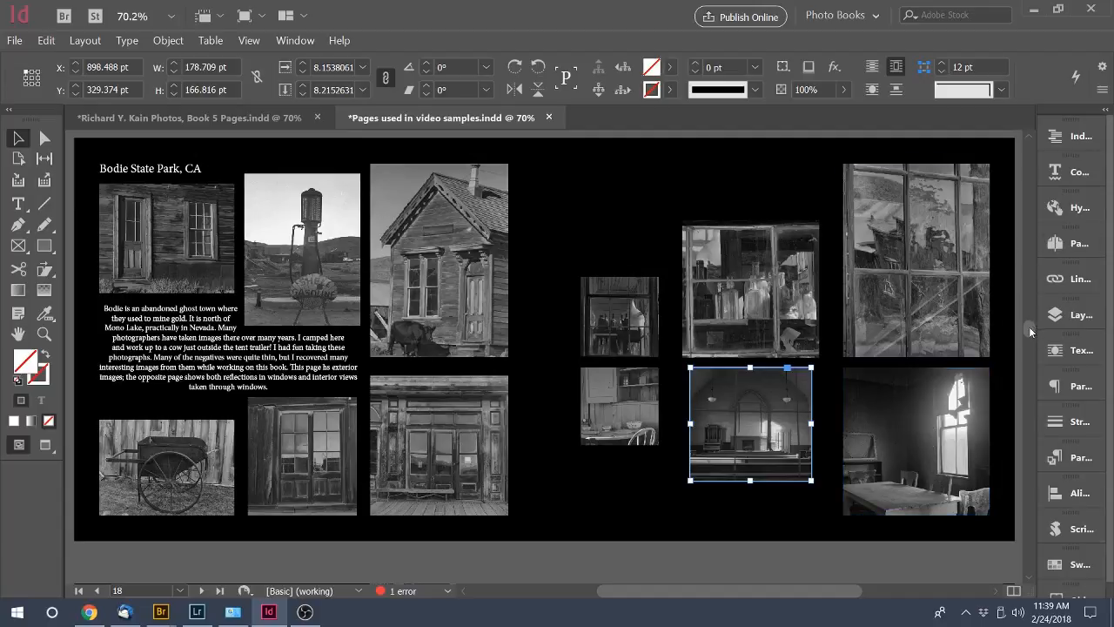
left_click_drag(1029, 315, 1056, 233)
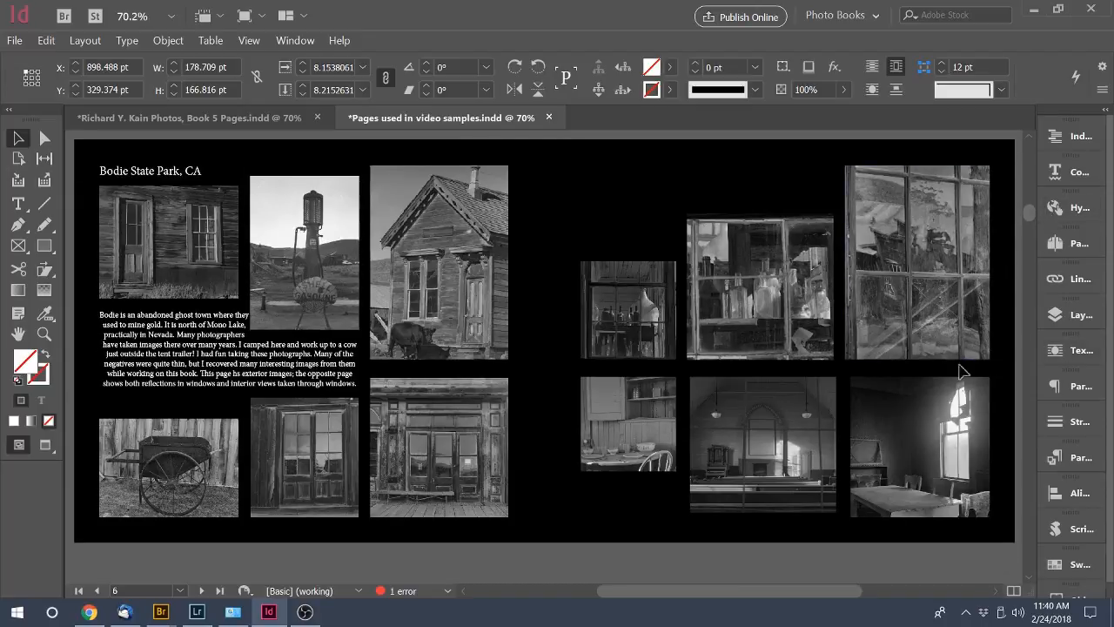